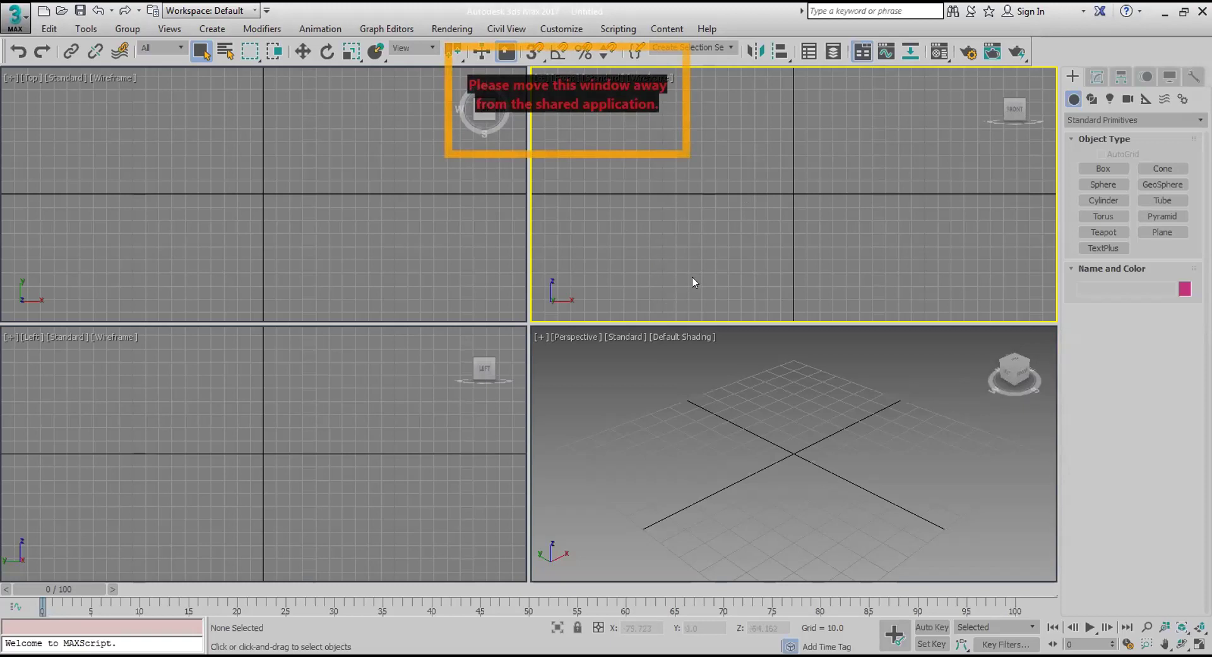
left_click(449, 251)
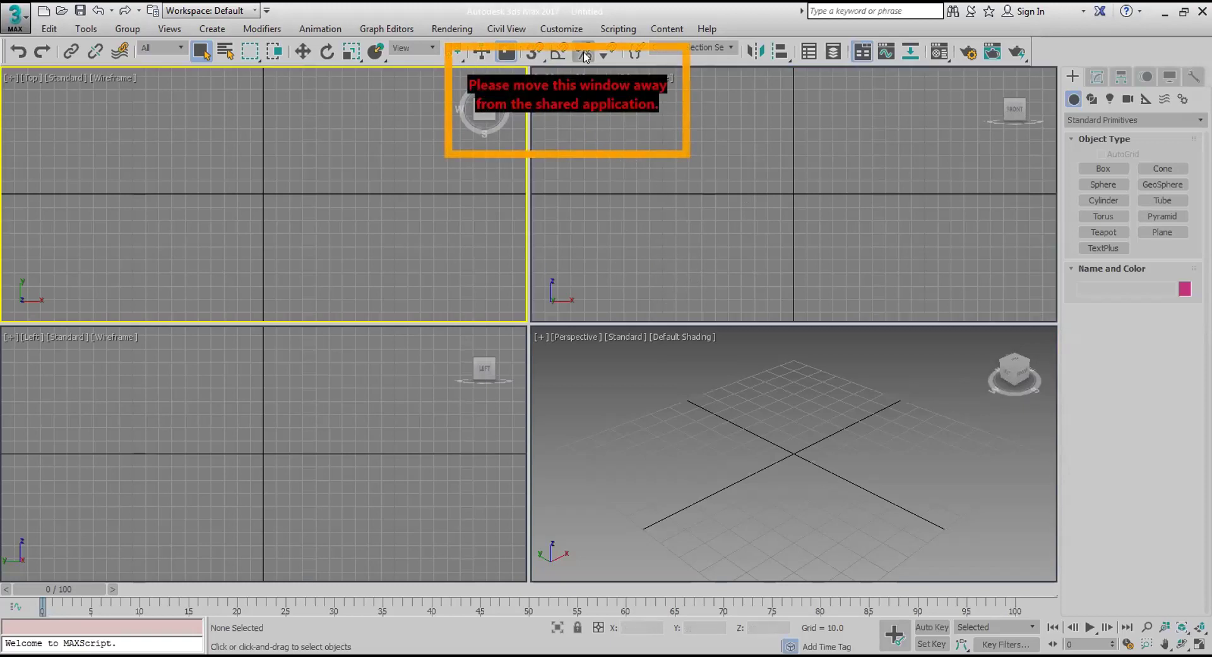
left_click(652, 162)
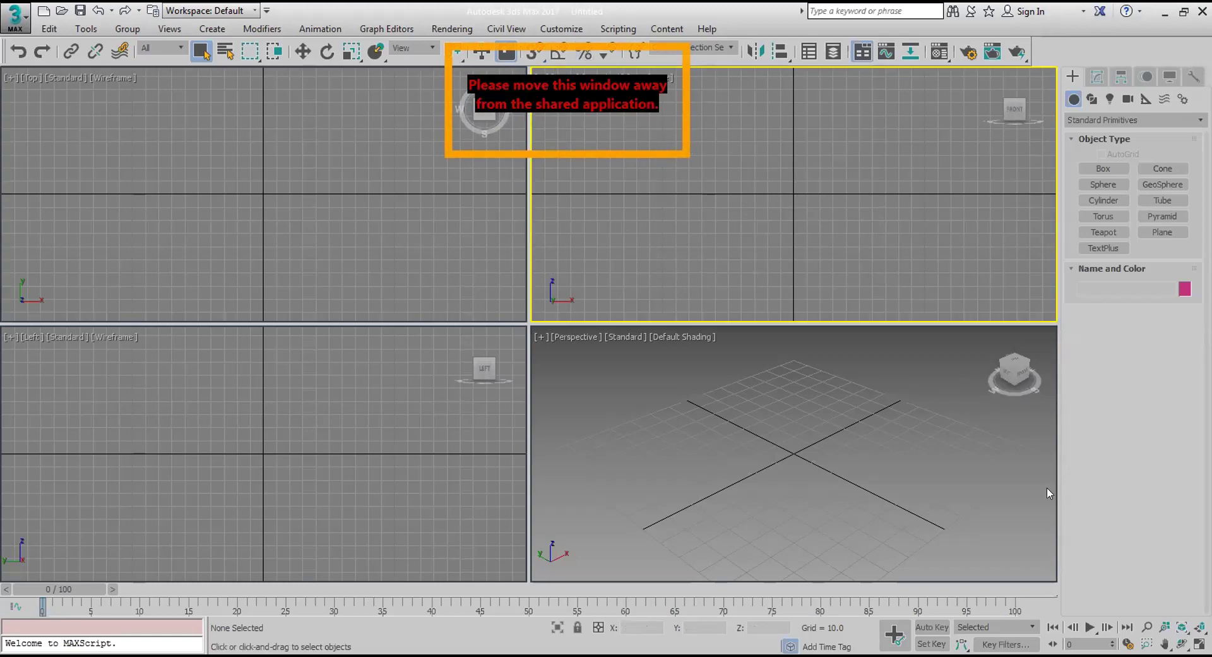
left_click(514, 110)
left_click(639, 213)
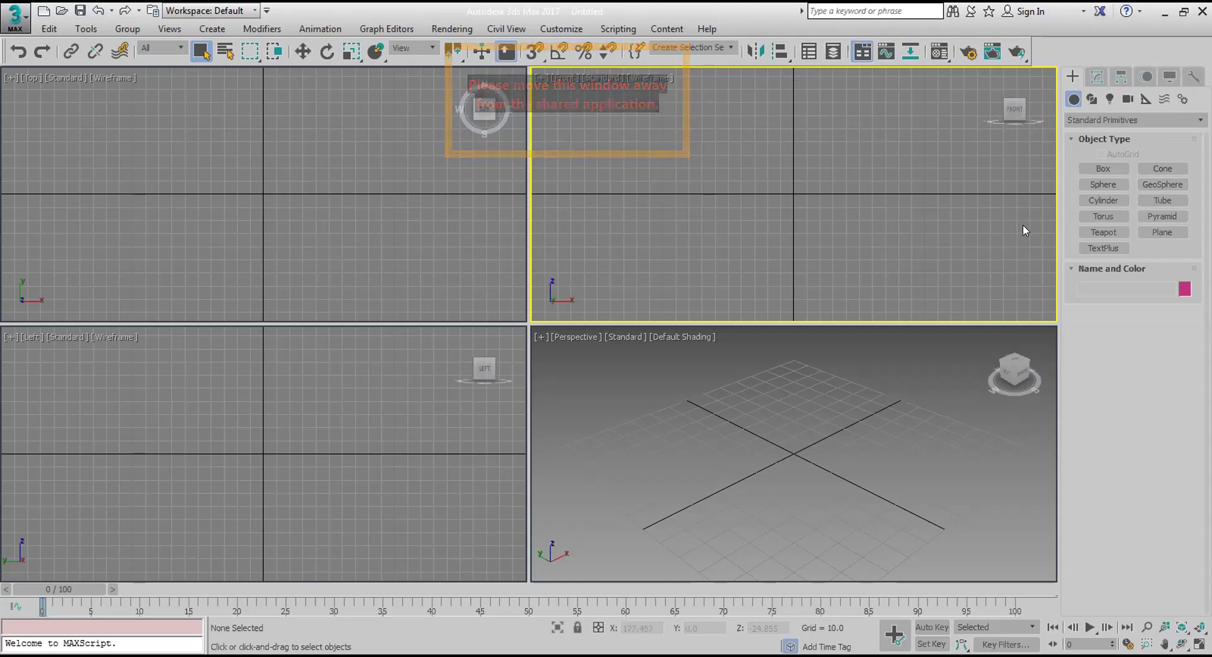
Create a pointed cone at the grid centre, about 22 in base radius and 49 high, with 26 height segments.
left_click(1152, 167)
left_click_drag(794, 455, 798, 472)
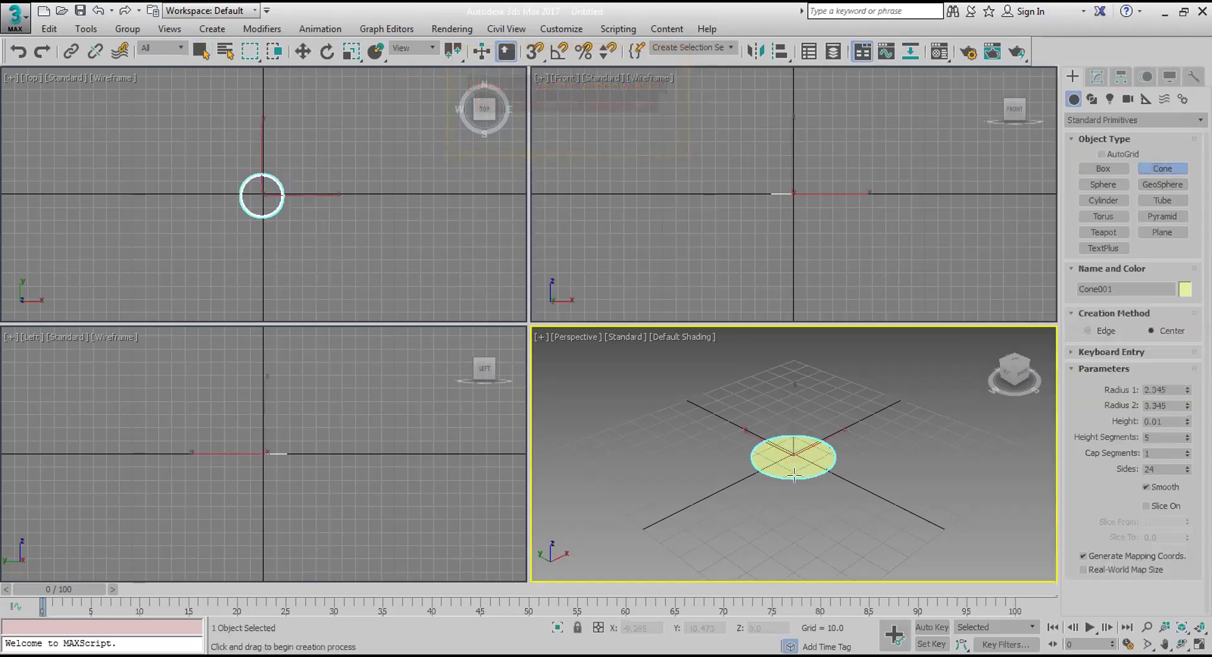
left_click(814, 436)
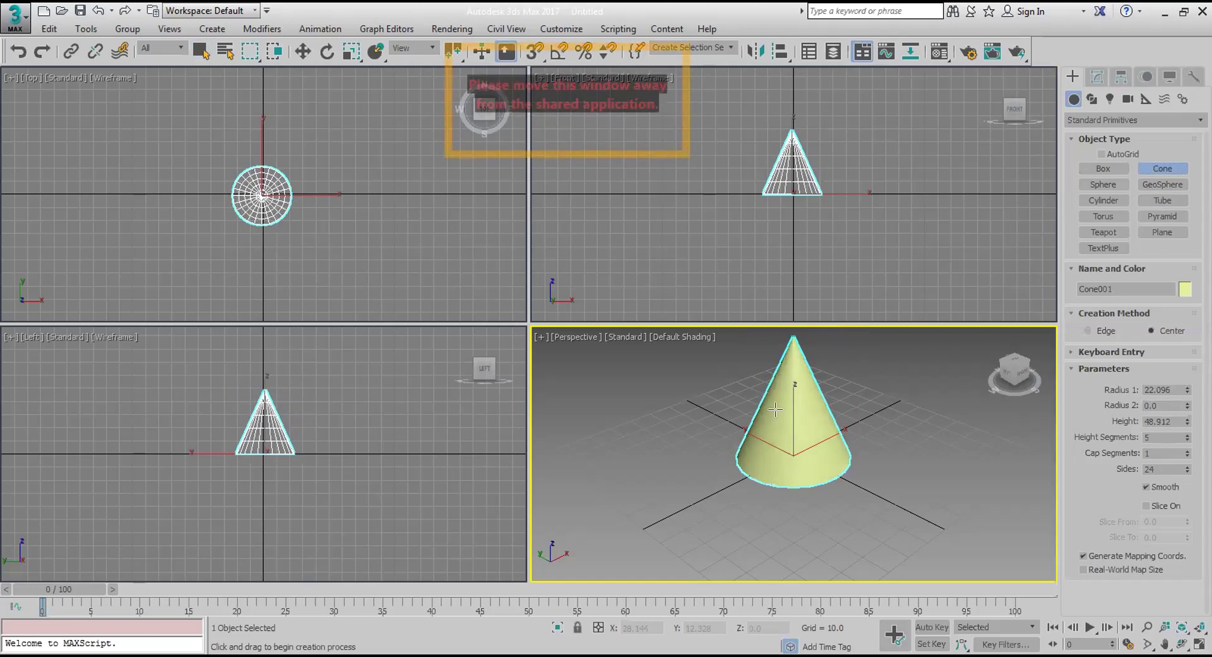
middle_click_drag(818, 419, 778, 517)
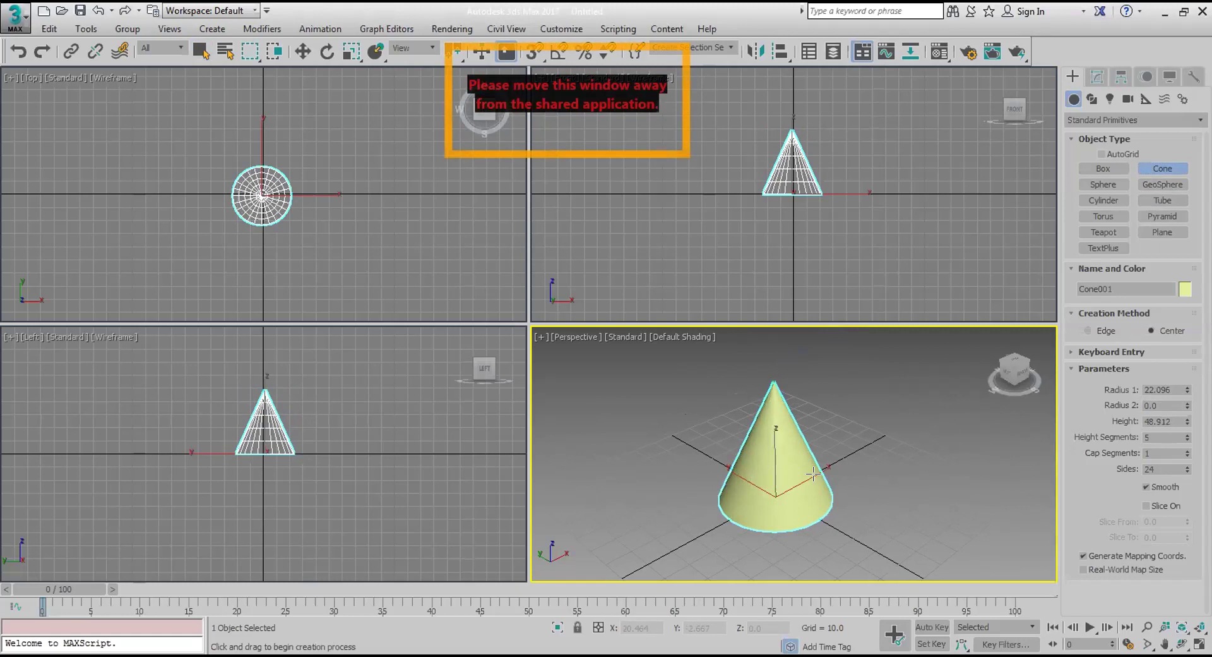
scroll(779, 466, "up", 2)
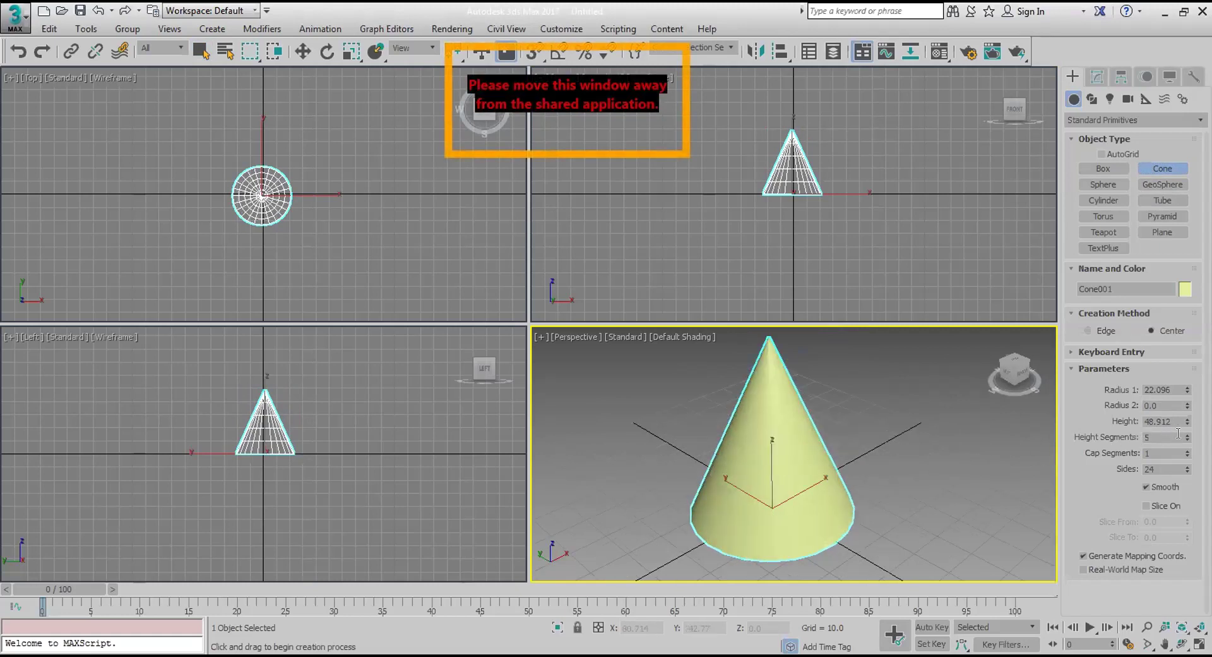
left_click_drag(1186, 439, 1182, 409)
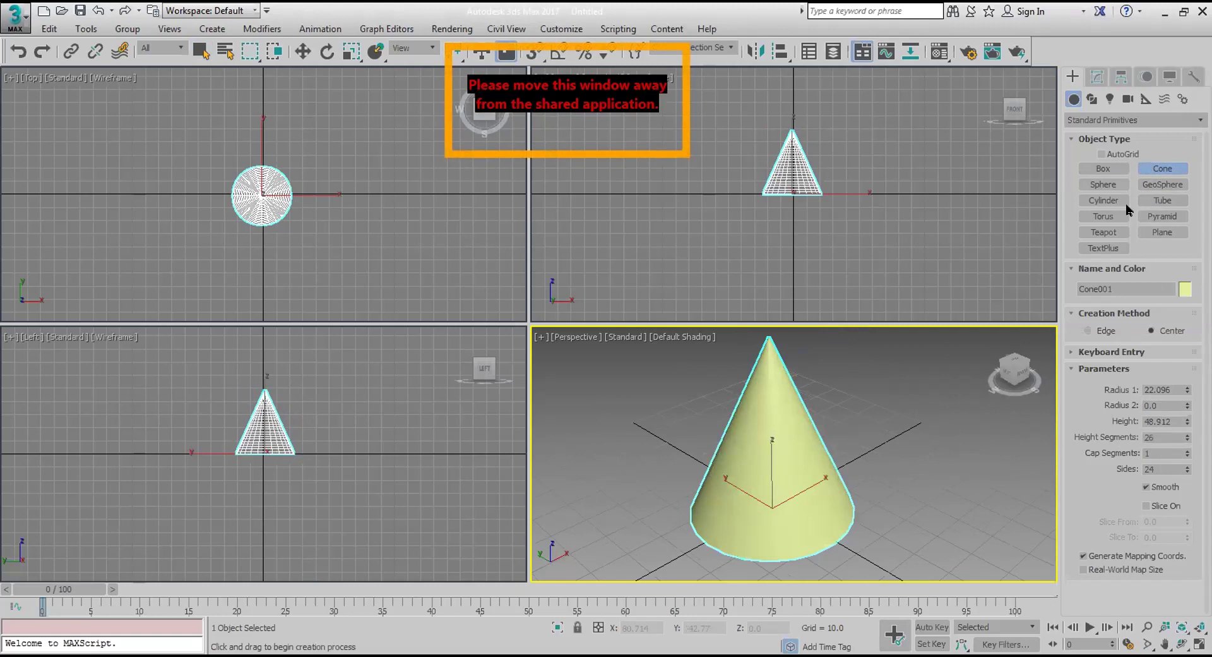
Apply an FFD 4x4x4 modifier to the cone.
left_click(1097, 76)
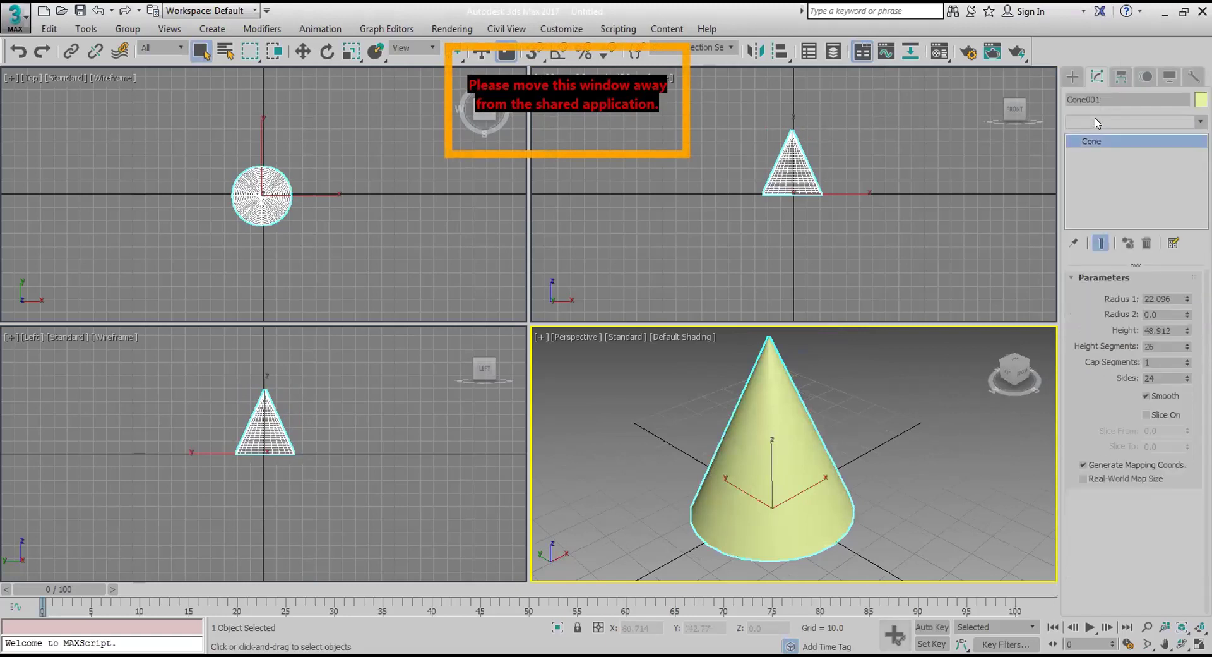
left_click(1095, 122)
key("f")
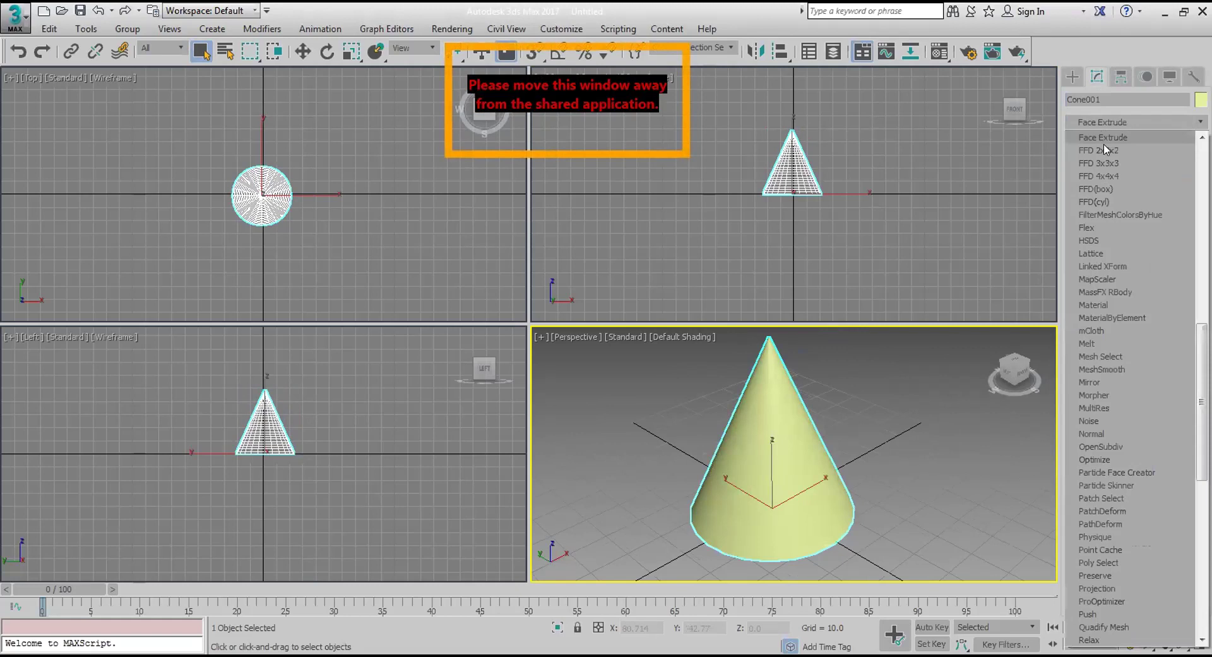
left_click(1105, 176)
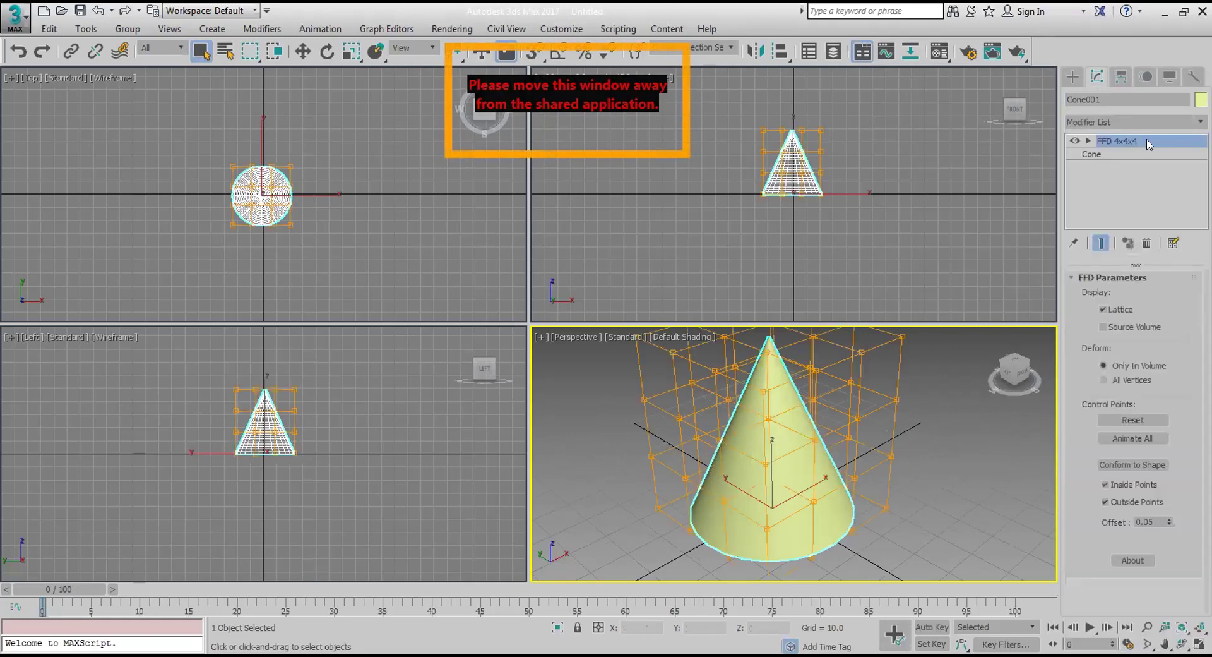
Scale the FFD control points in the second row from the base outward uniformly to bulge the cone into an onion dome.
left_click(1088, 140)
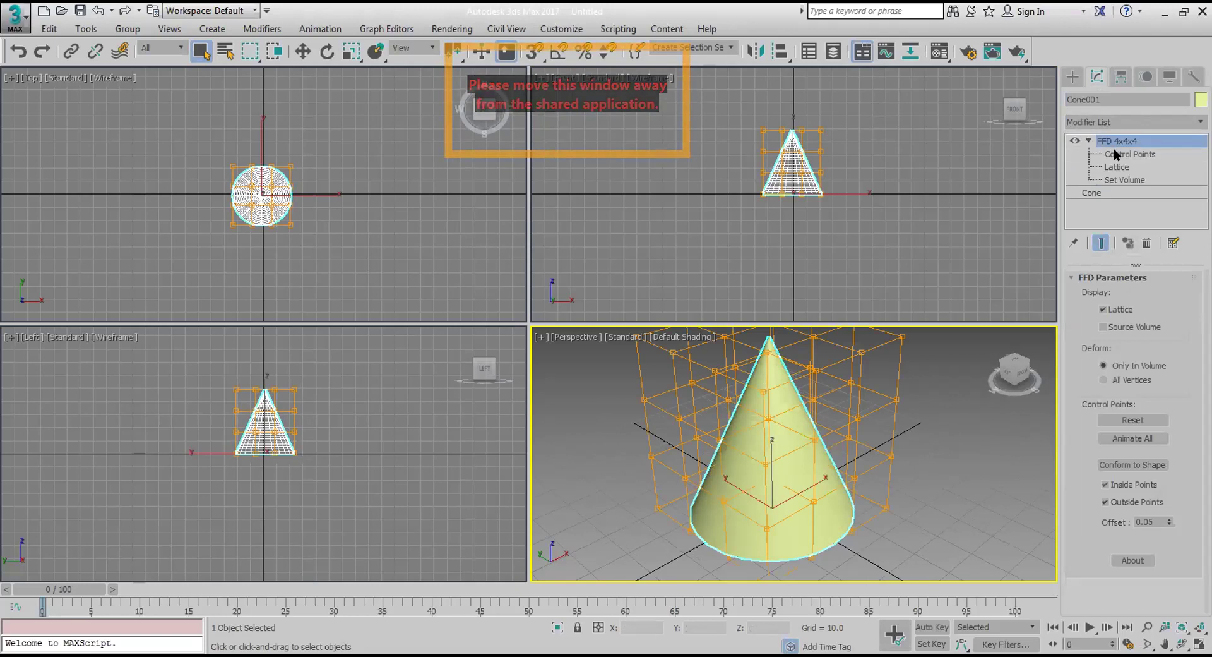
left_click(1115, 154)
left_click_drag(857, 164, 730, 181)
key("r")
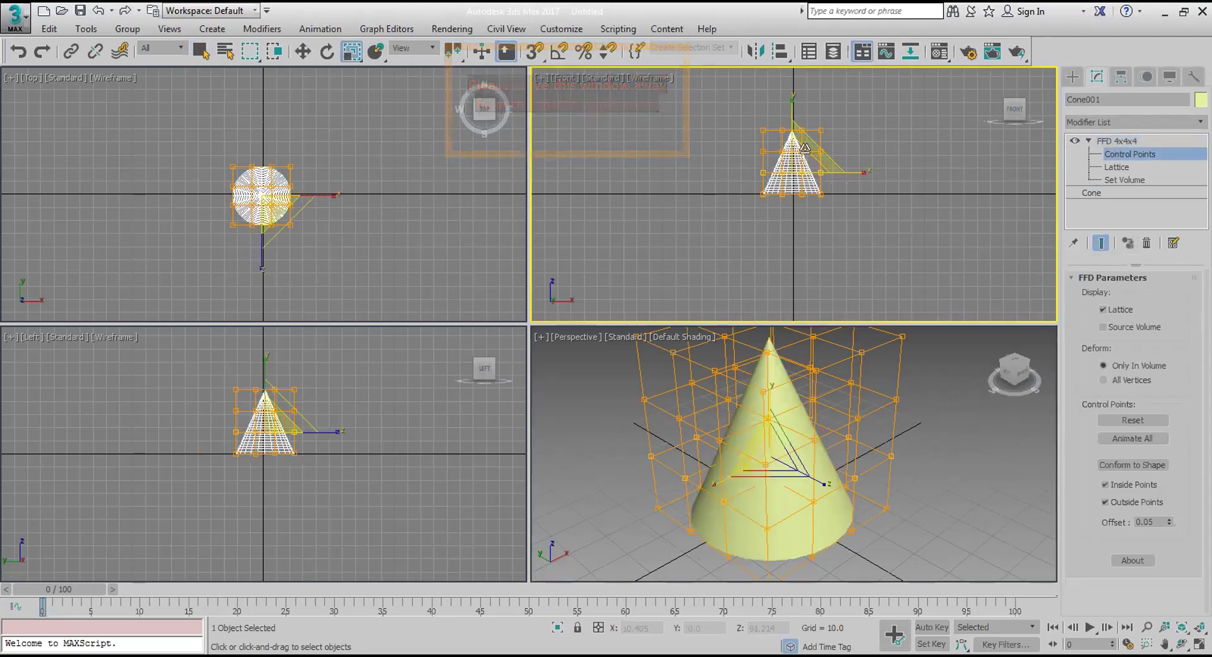
left_click_drag(792, 169, 771, 43)
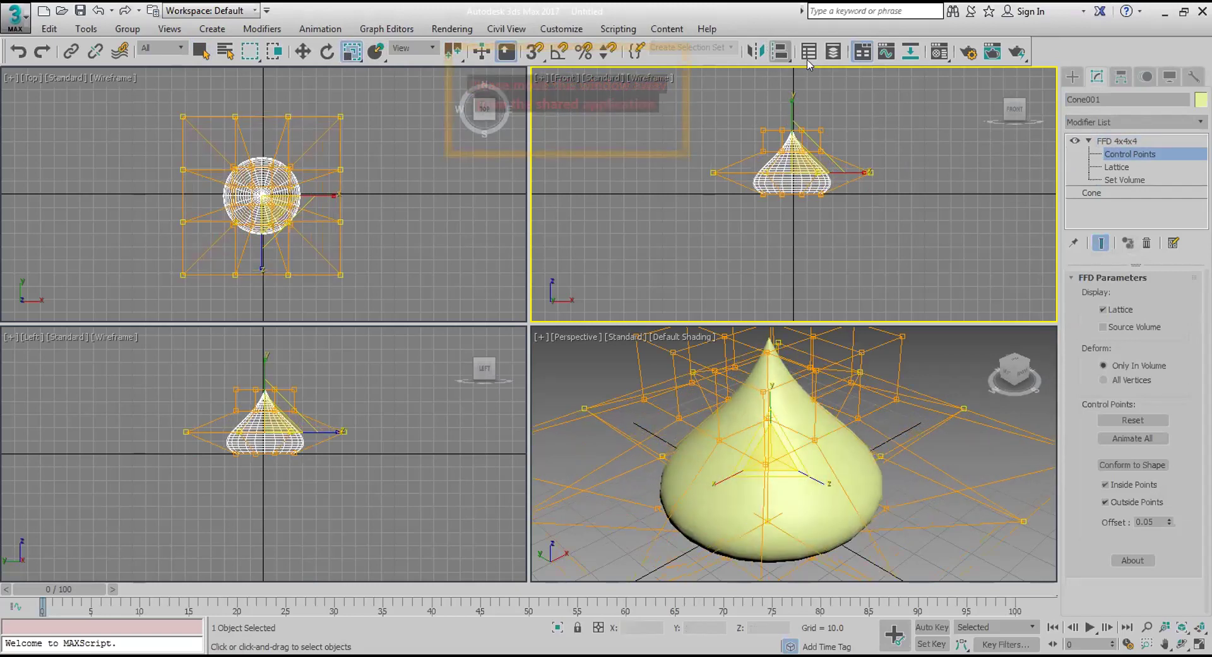
Turn off smoothing on the base cone and rotate the widened row of FFD control points about the vertical axis to twist the dome.
left_click(1146, 193)
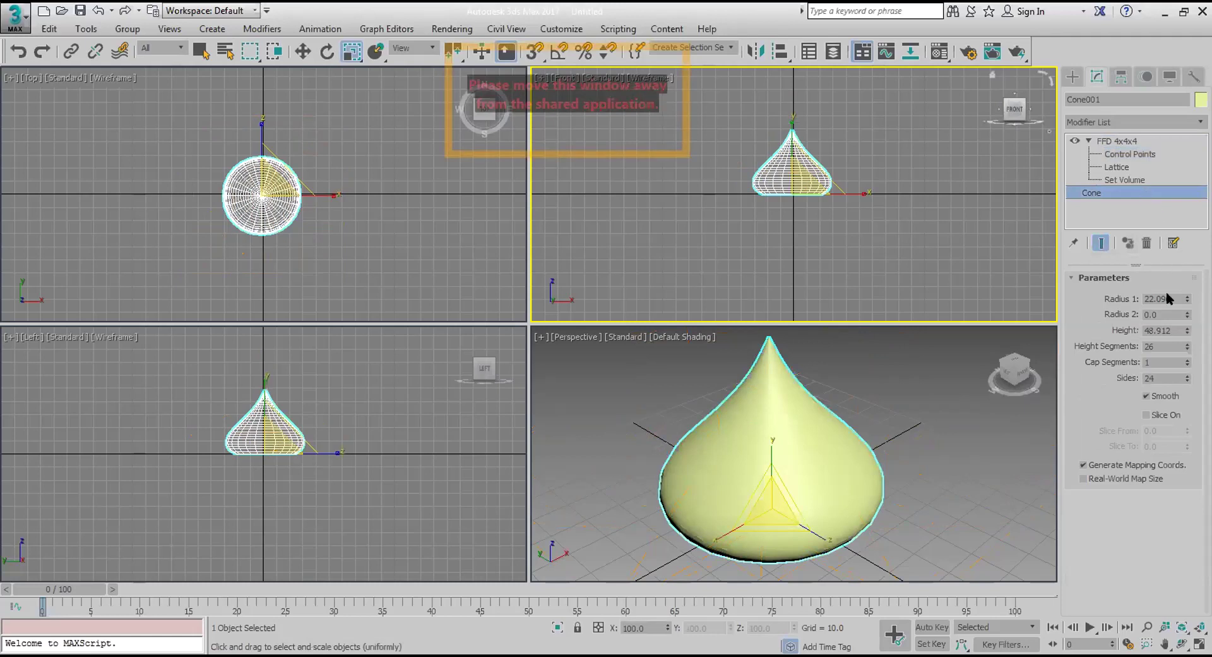
left_click(1161, 396)
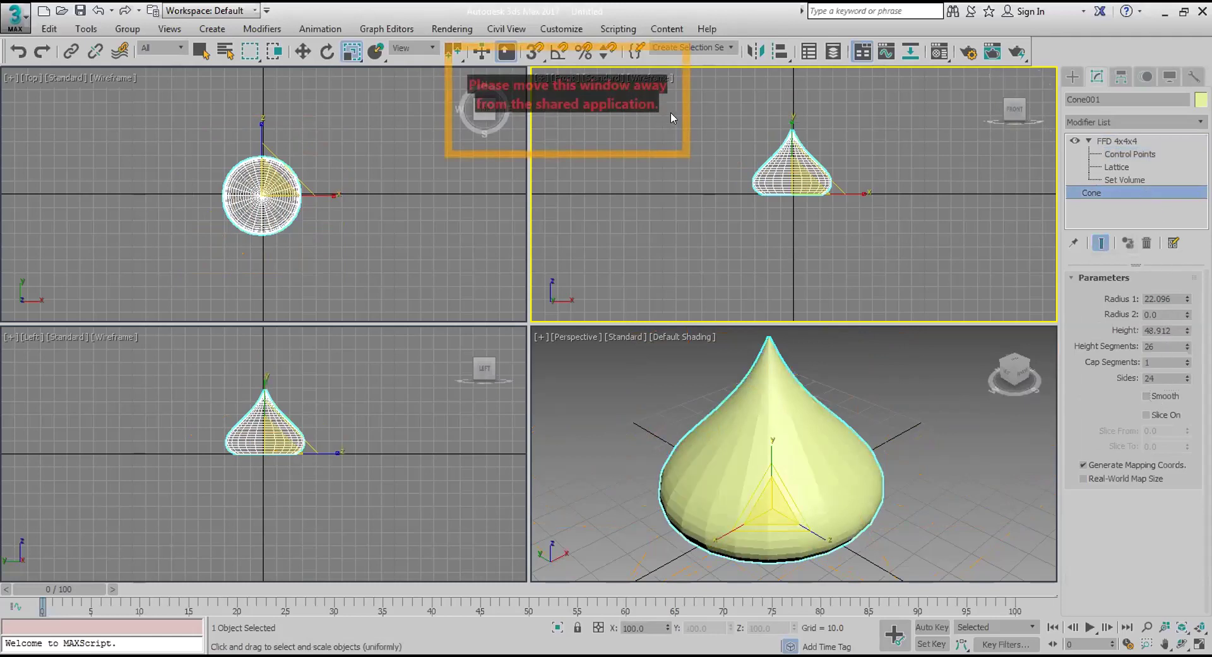
left_click(1133, 154)
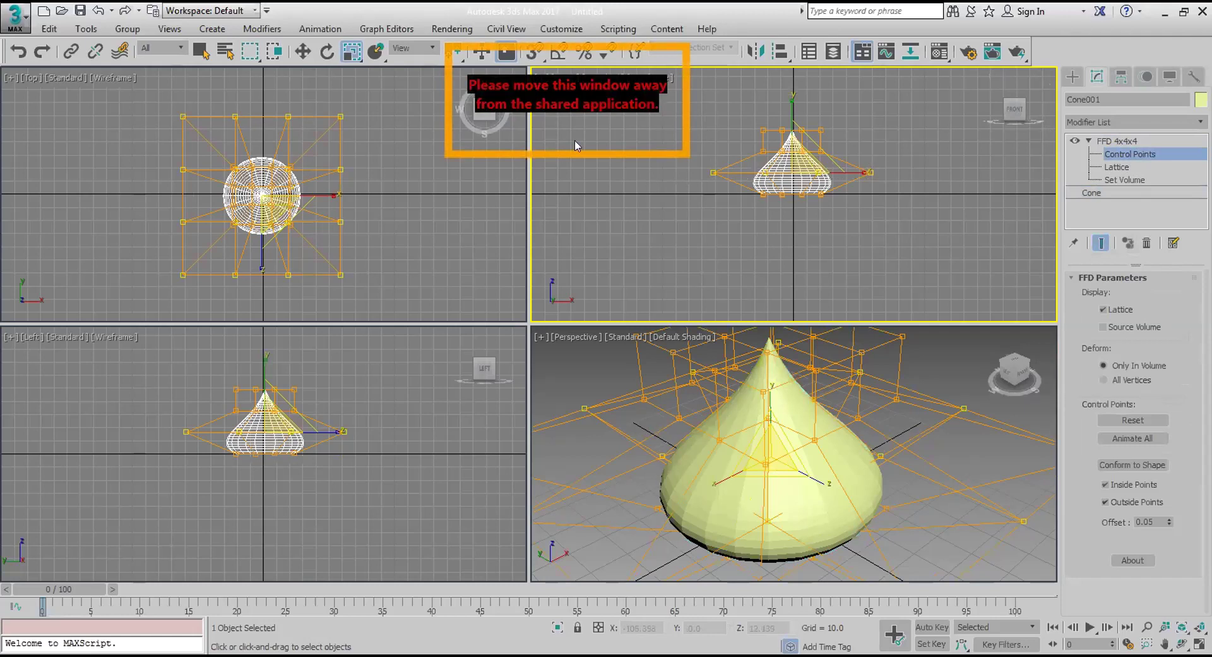
key("e")
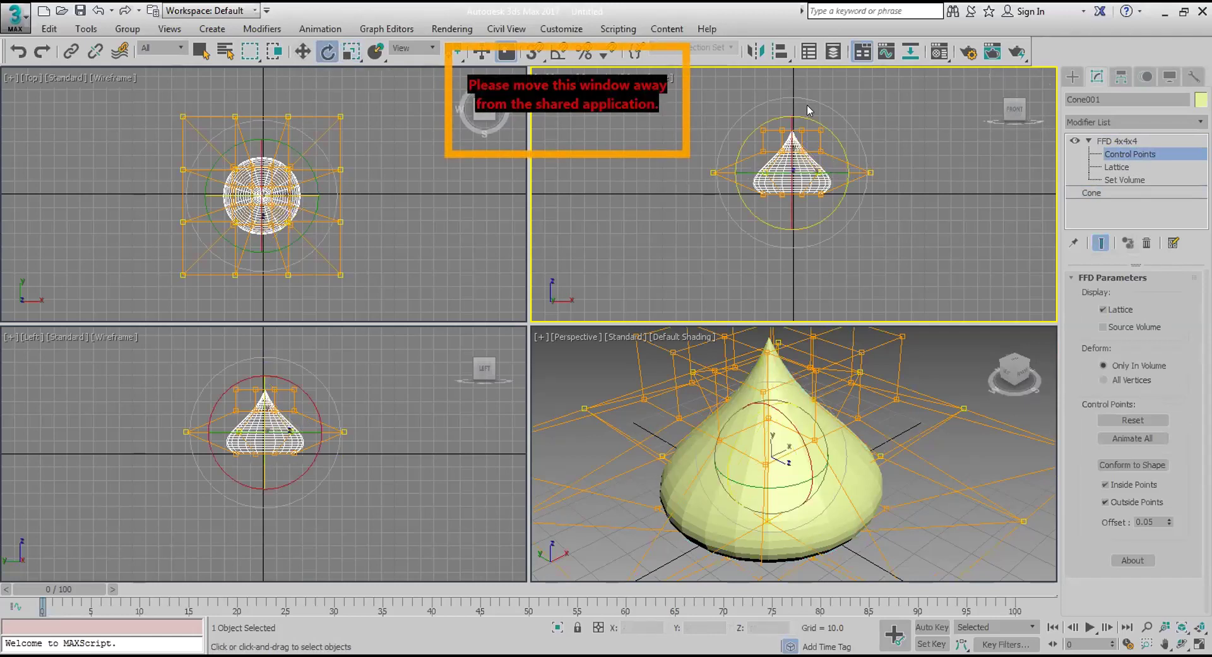
left_click_drag(798, 169, 732, 180)
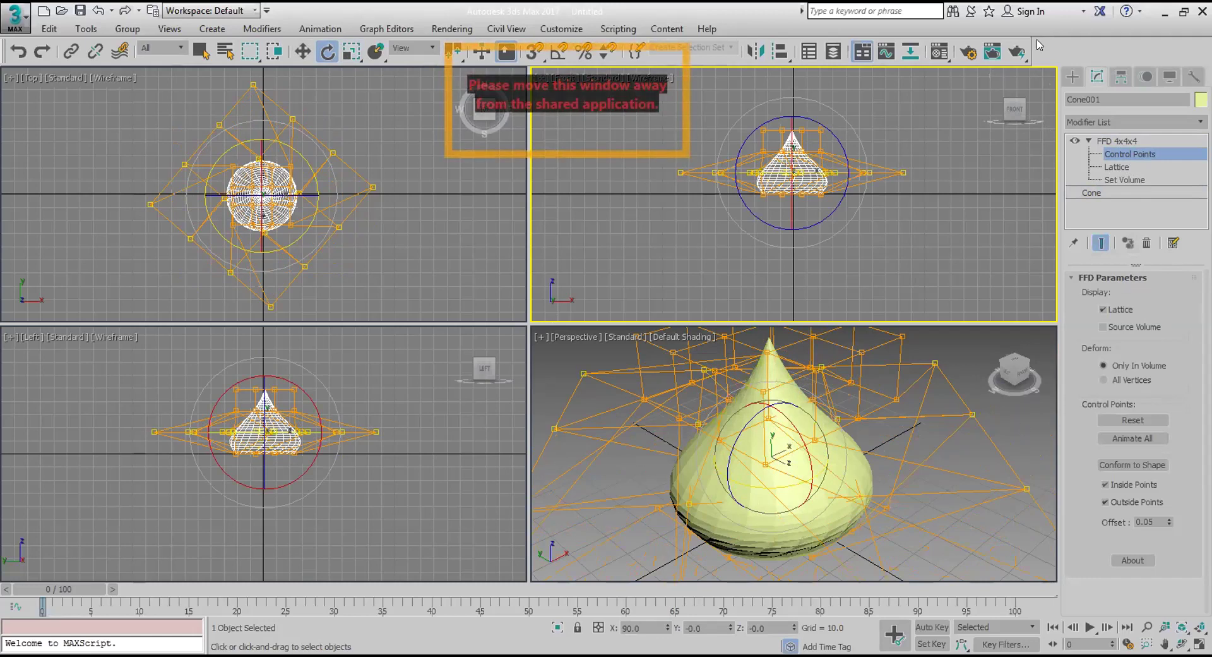
Discard the current scene and start from an empty one.
double_click(17, 33)
left_click(606, 362)
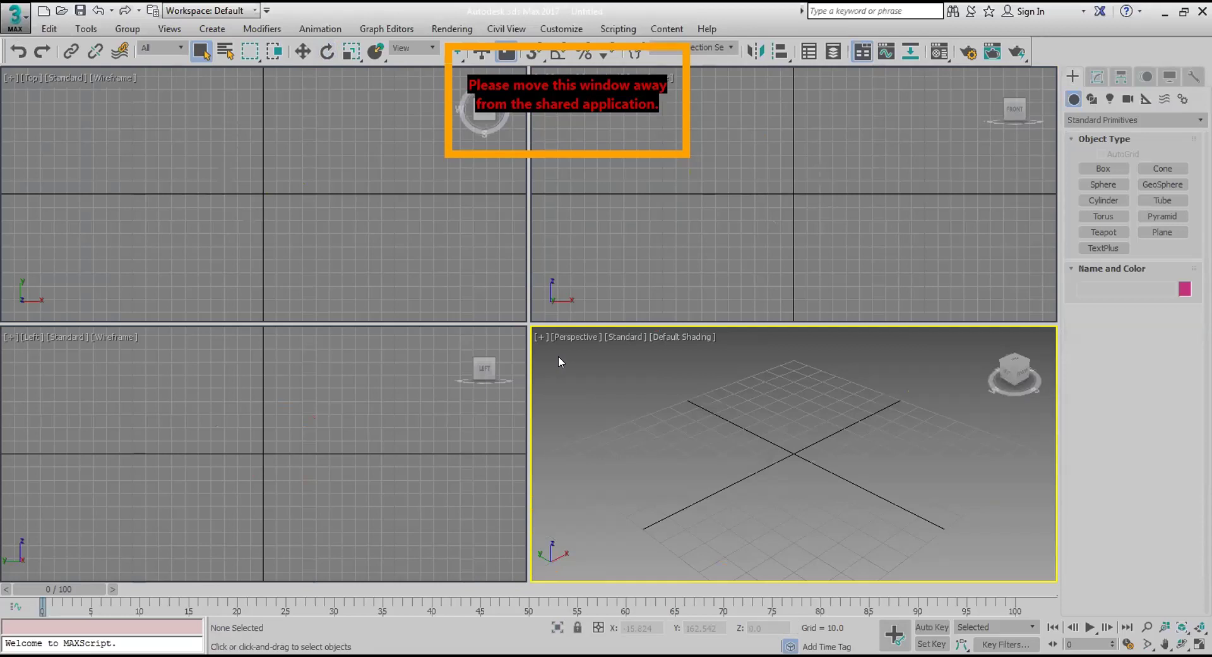
Create a sphere about 34 in radius at the grid centre, turn off its smoothing and set the hemisphere value to about 0.5.
left_click(1083, 184)
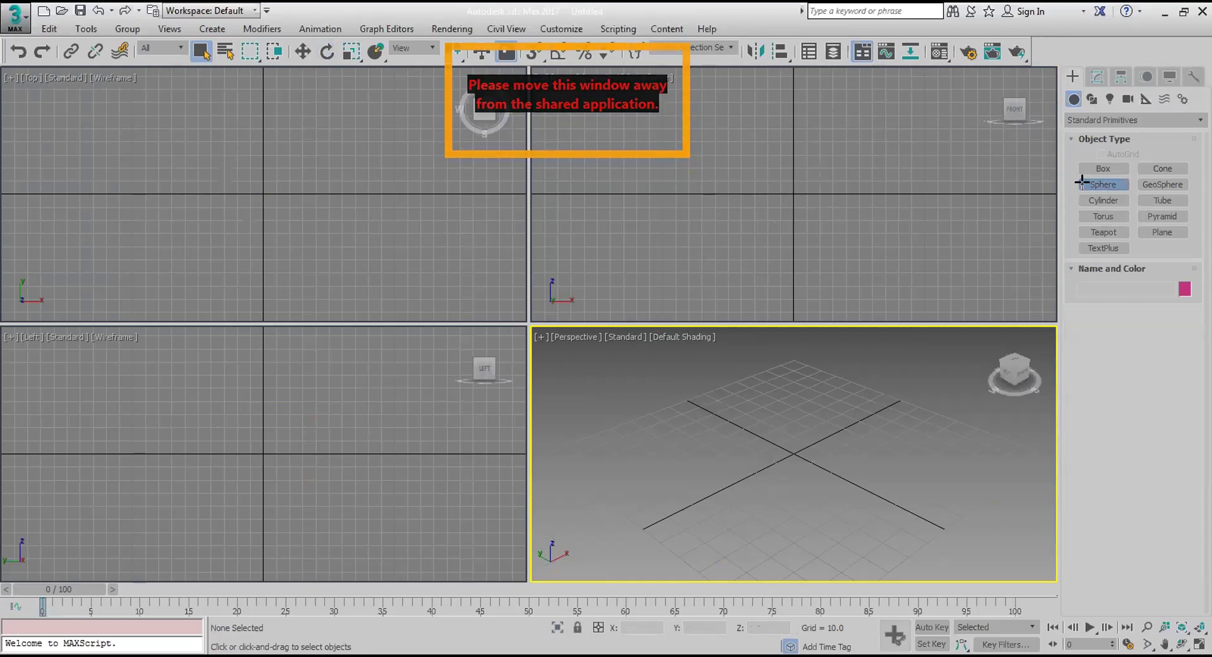
left_click_drag(792, 451, 860, 389)
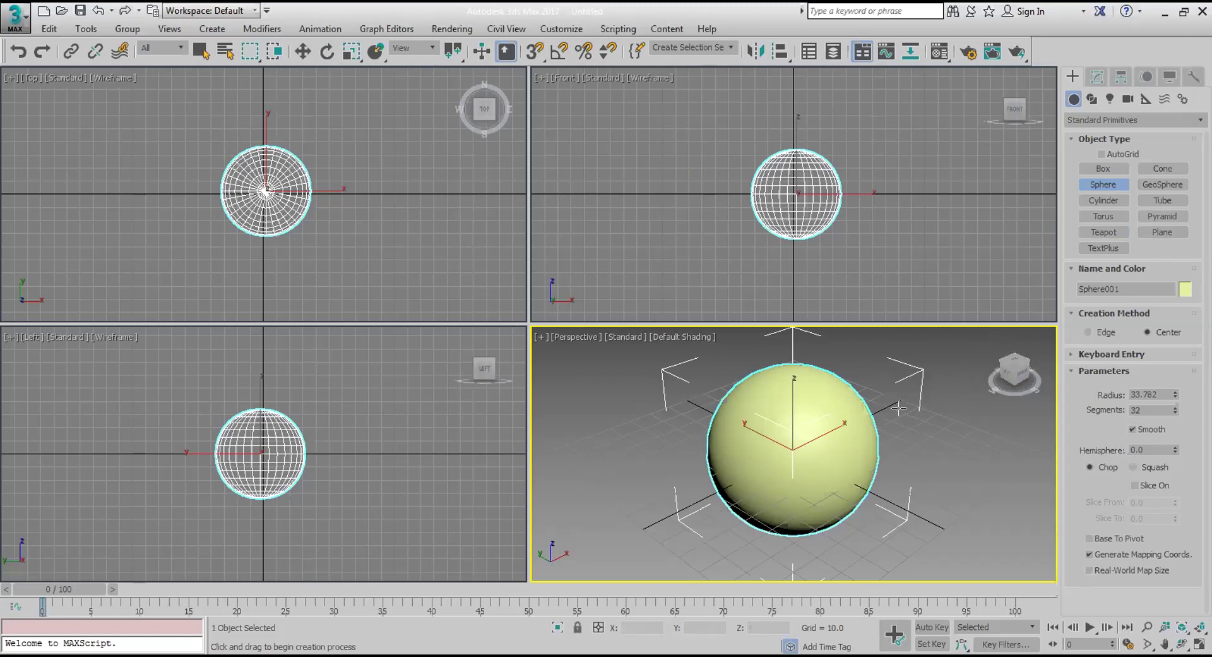
left_click(1143, 428)
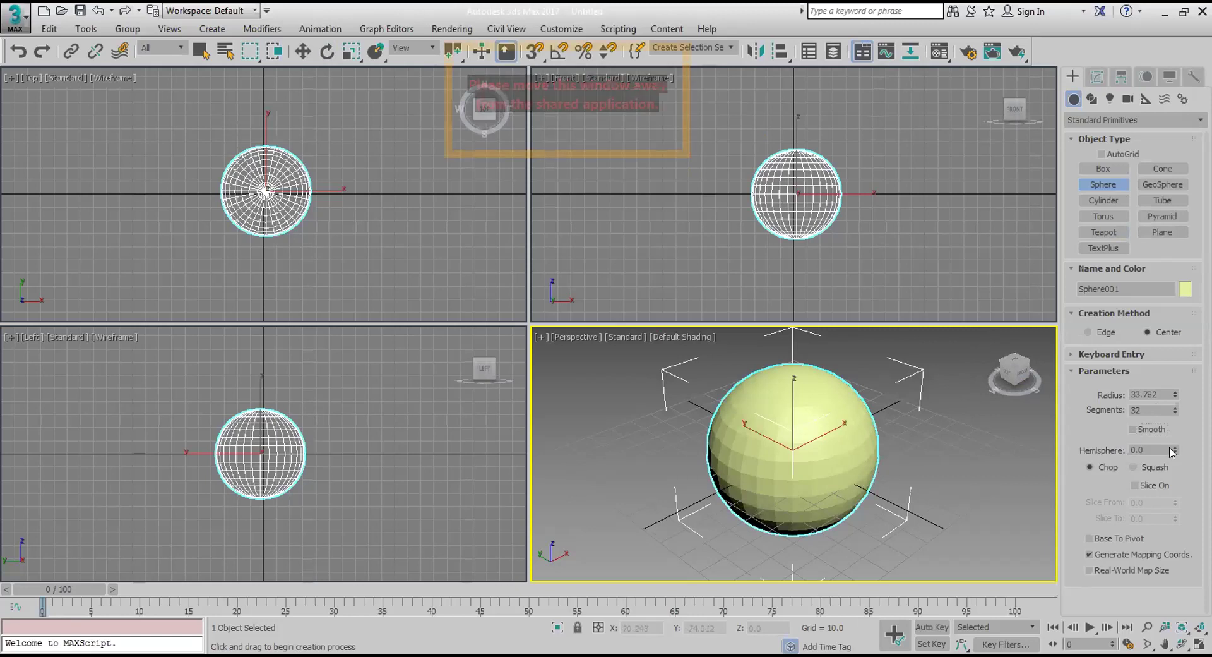
left_click_drag(1177, 451, 1165, 372)
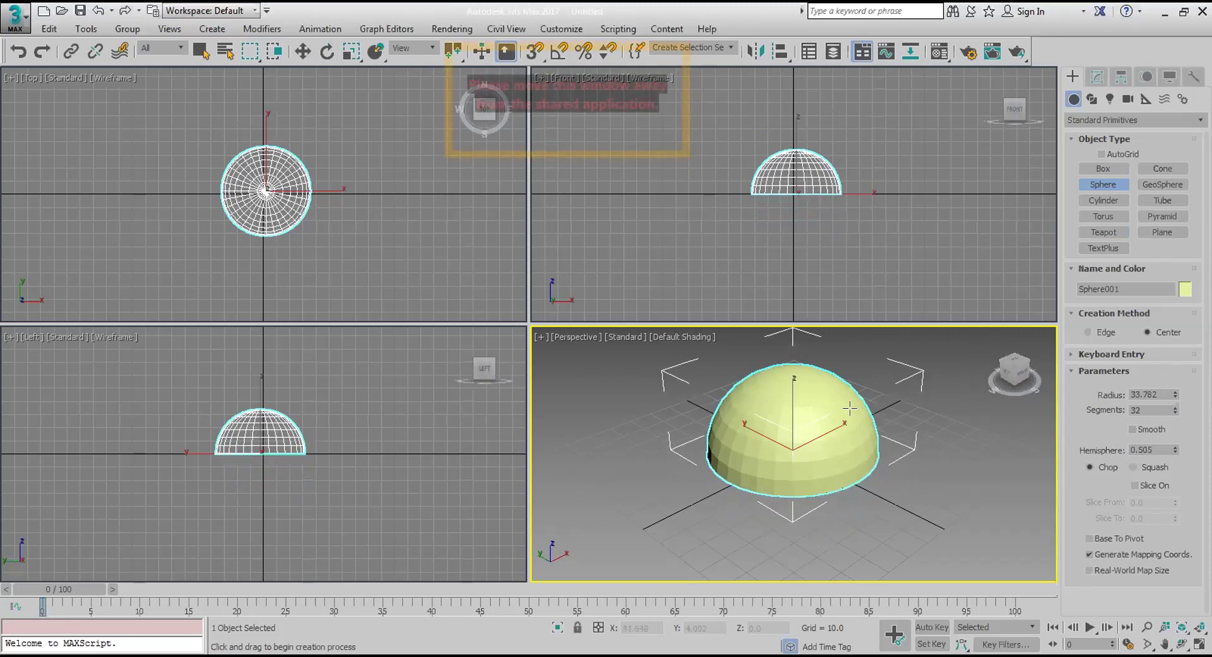
Stretch the faceted hemisphere upward along the Z axis into a taller dome.
right_click(871, 404)
scroll(900, 404, "up", 3)
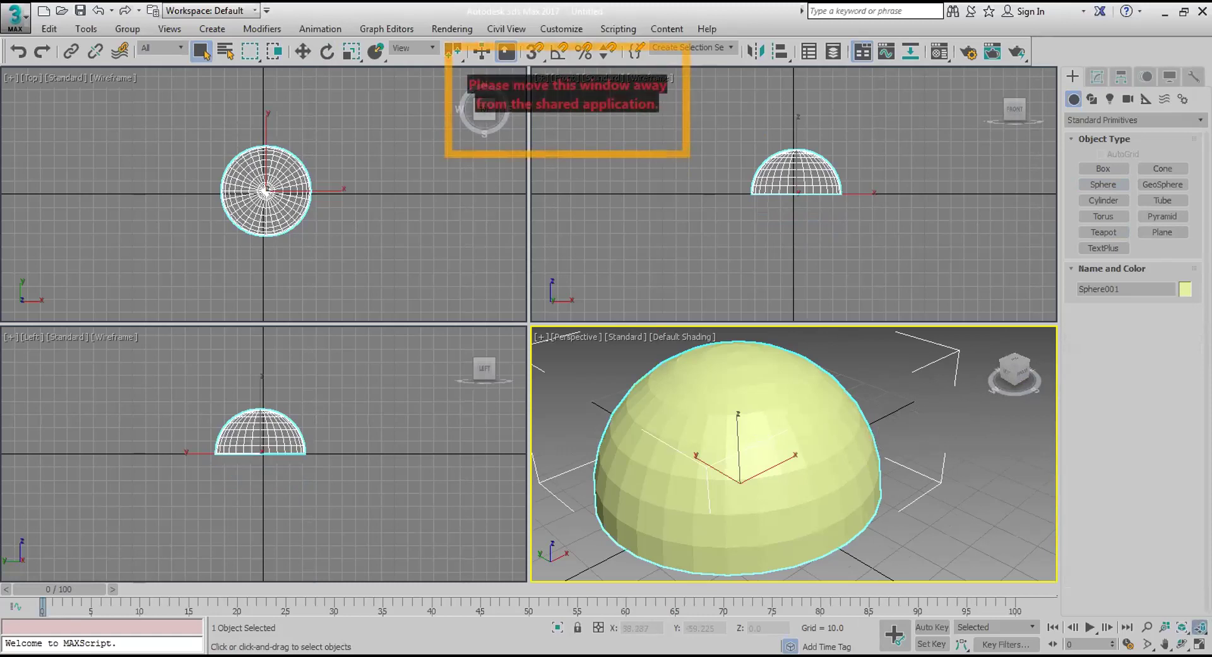
left_click(1200, 627)
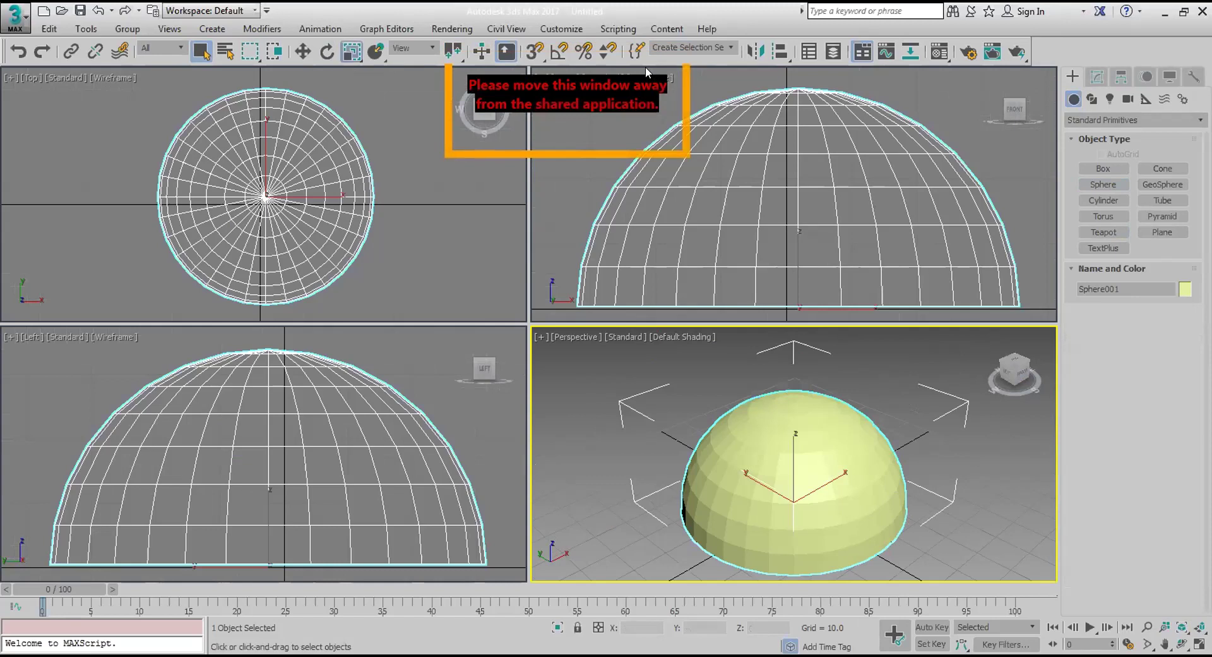
key("r")
left_click_drag(794, 445, 797, 410)
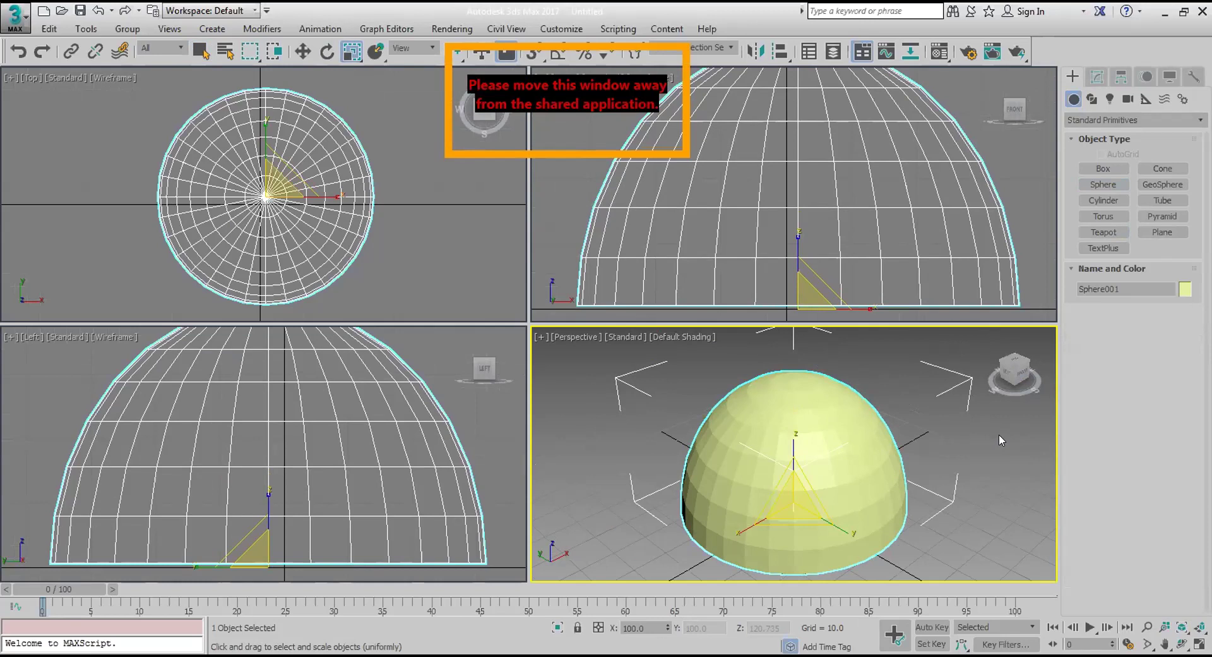
Delete the stretched dome and create an unsmoothed full sphere about 27 in radius beside the grid centre in the Perspective view.
key("Delete")
left_click(1103, 183)
left_click_drag(703, 474, 789, 455)
Create a GeoSphere about 28 in radius next to the sphere, with 4 segments and the Icosa base type.
left_click(1163, 185)
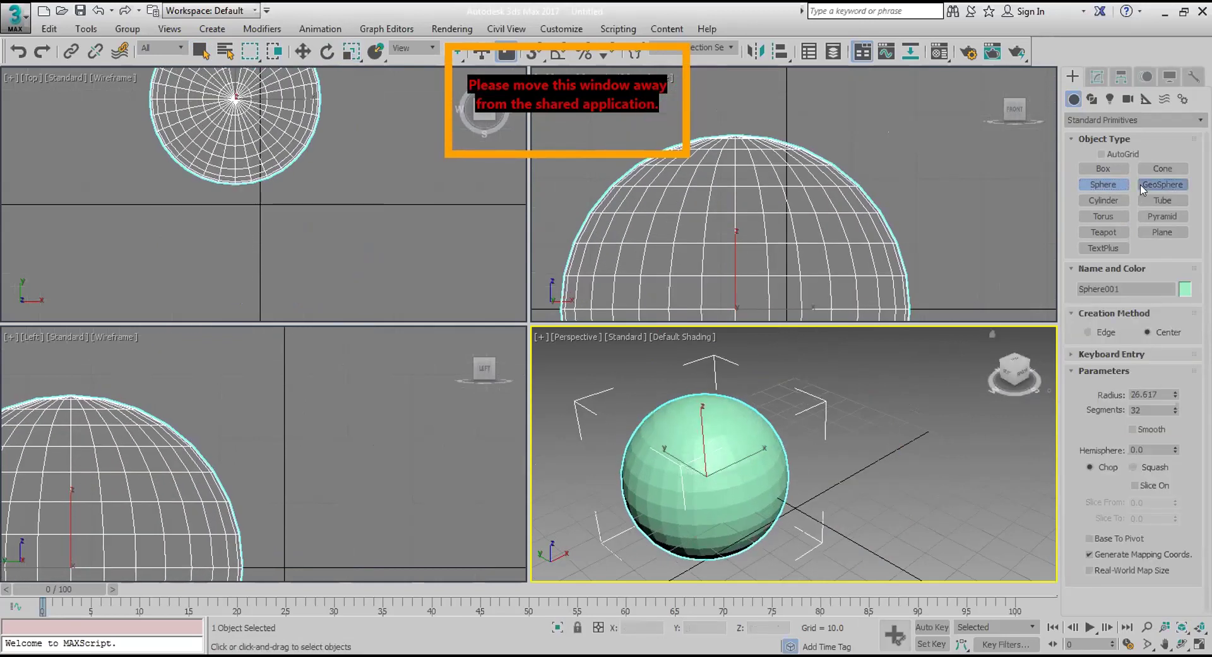
left_click_drag(862, 440, 867, 478)
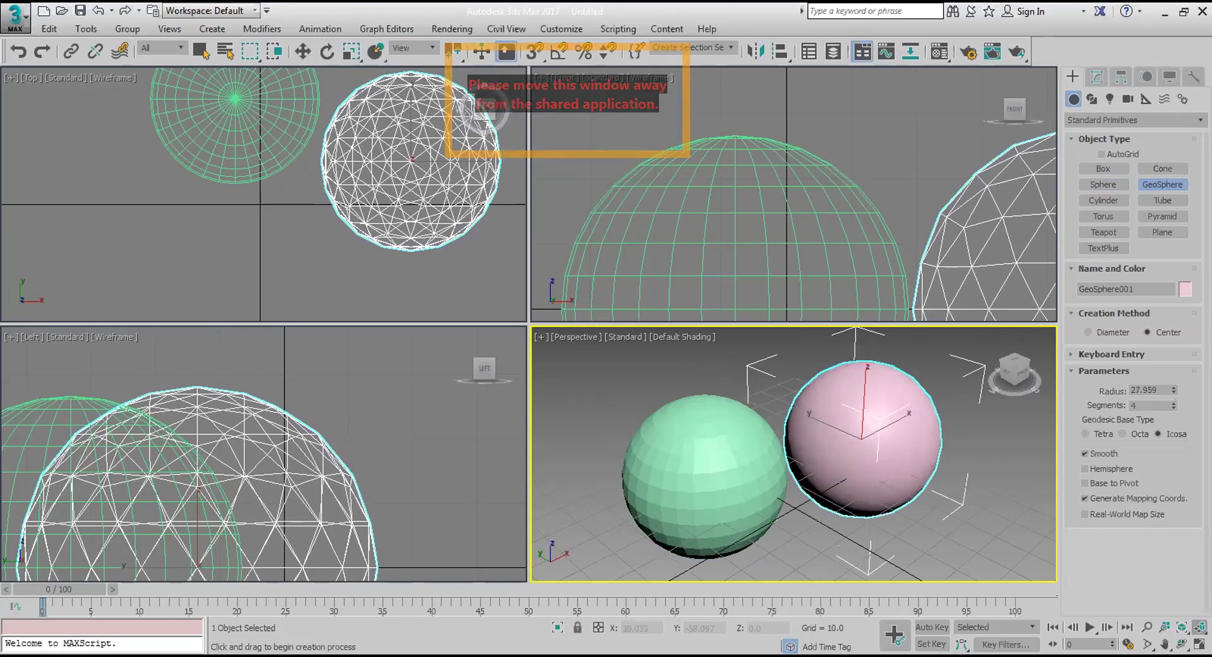
left_click(1200, 627)
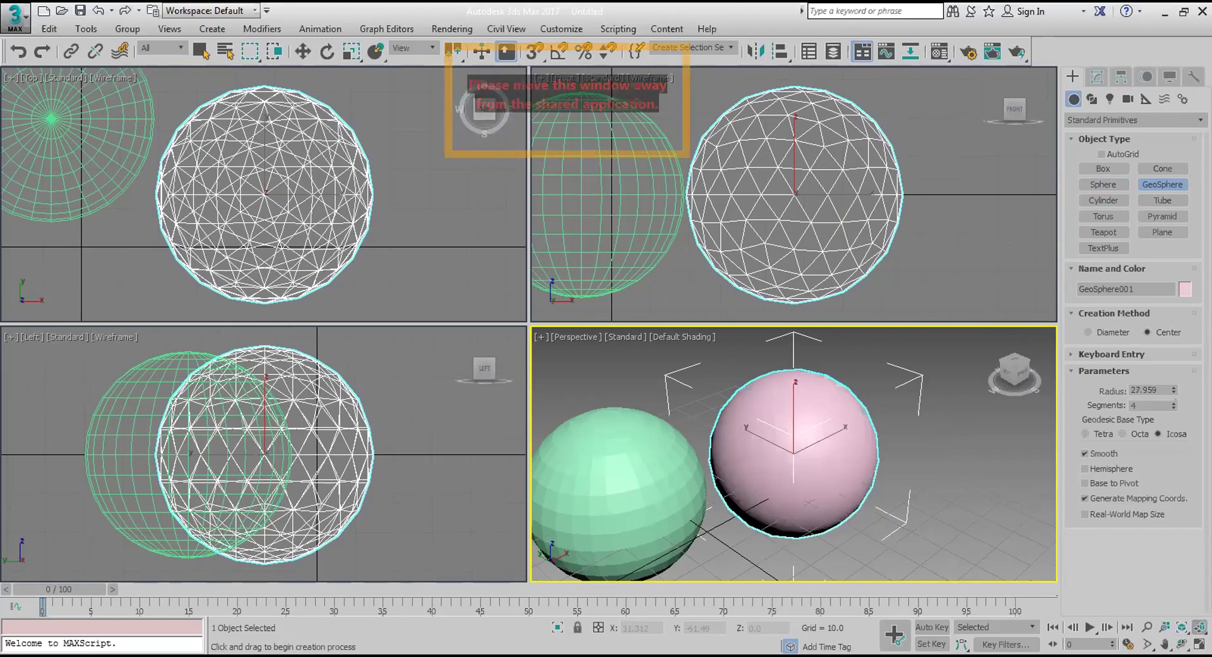
key("r")
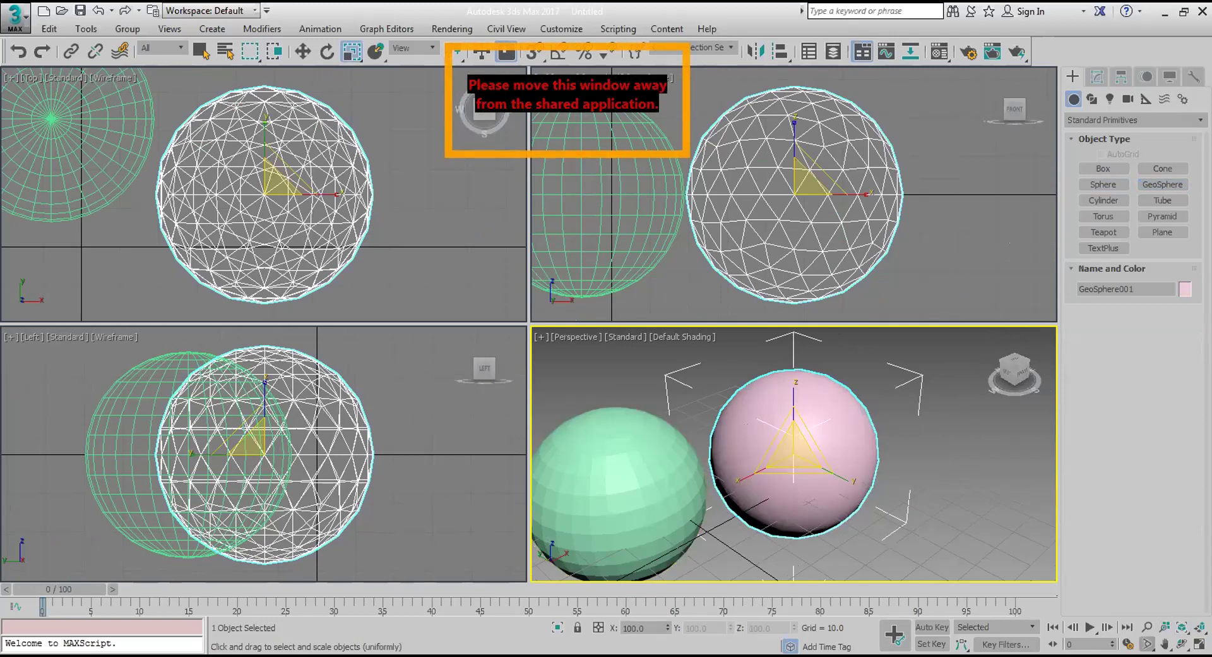
left_click(1165, 643)
left_click_drag(818, 444, 866, 430)
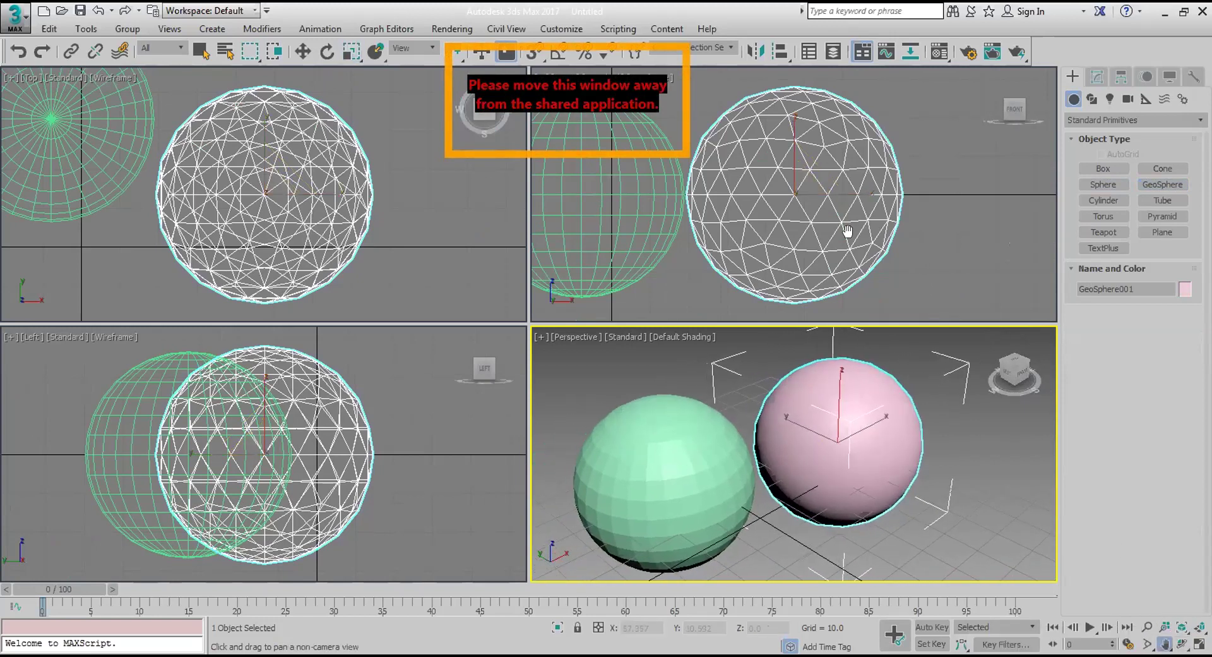
left_click_drag(649, 76, 632, 116)
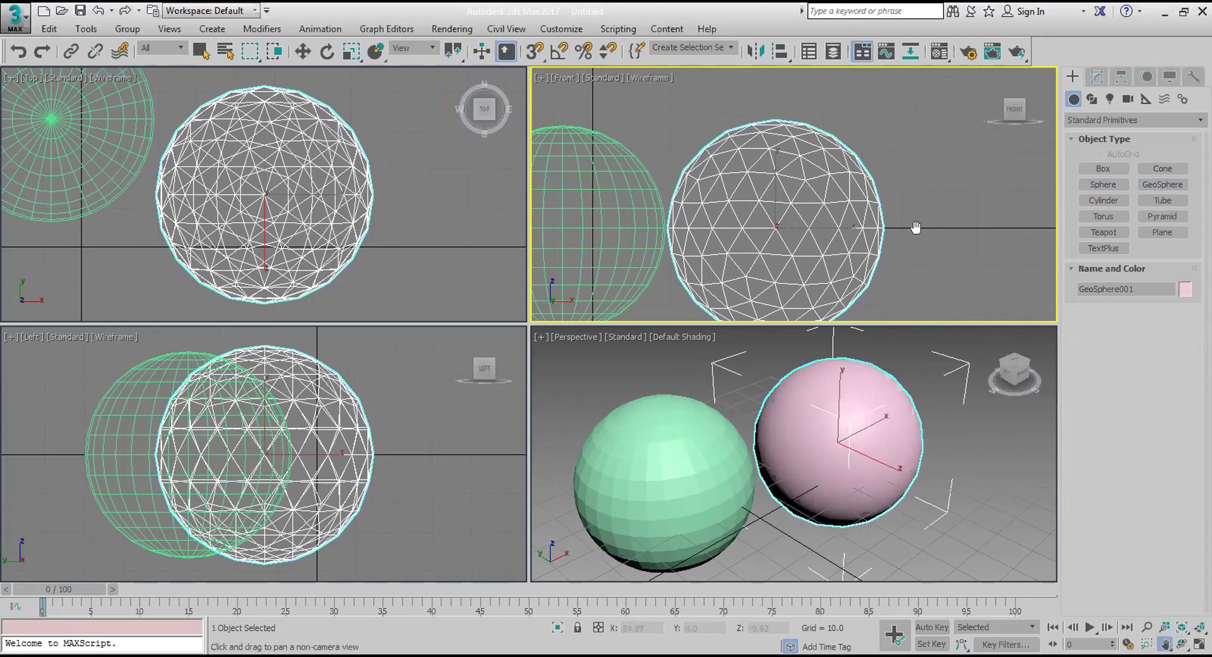
key("r")
left_click(884, 399)
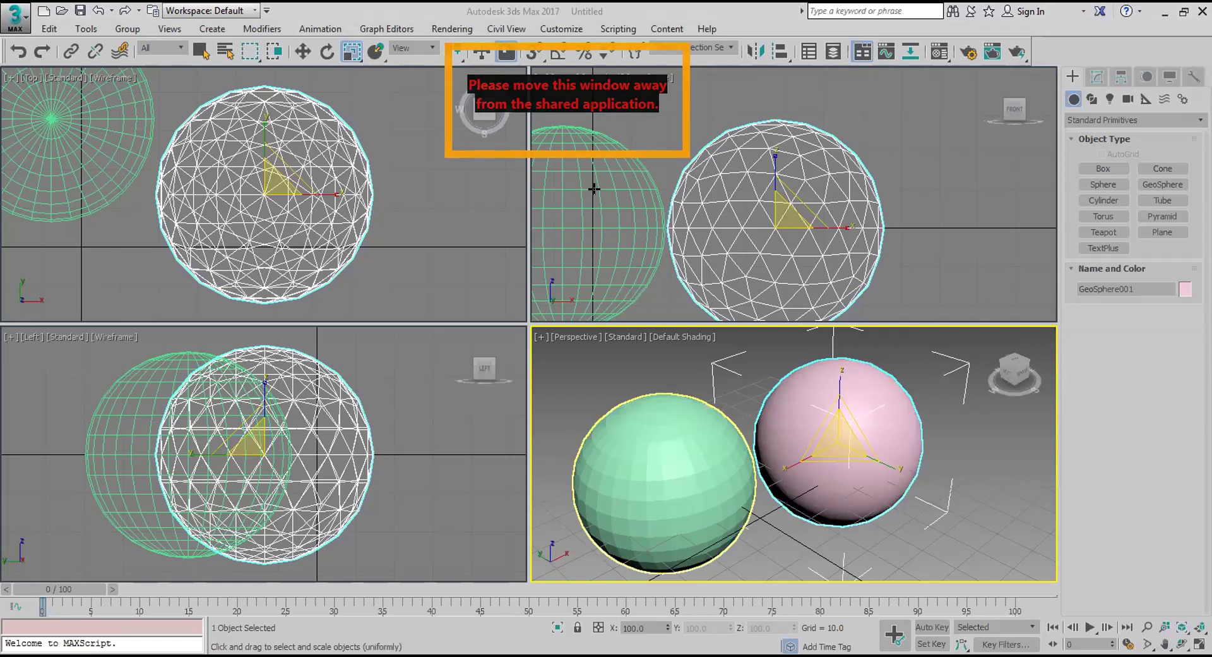
right_click(445, 82)
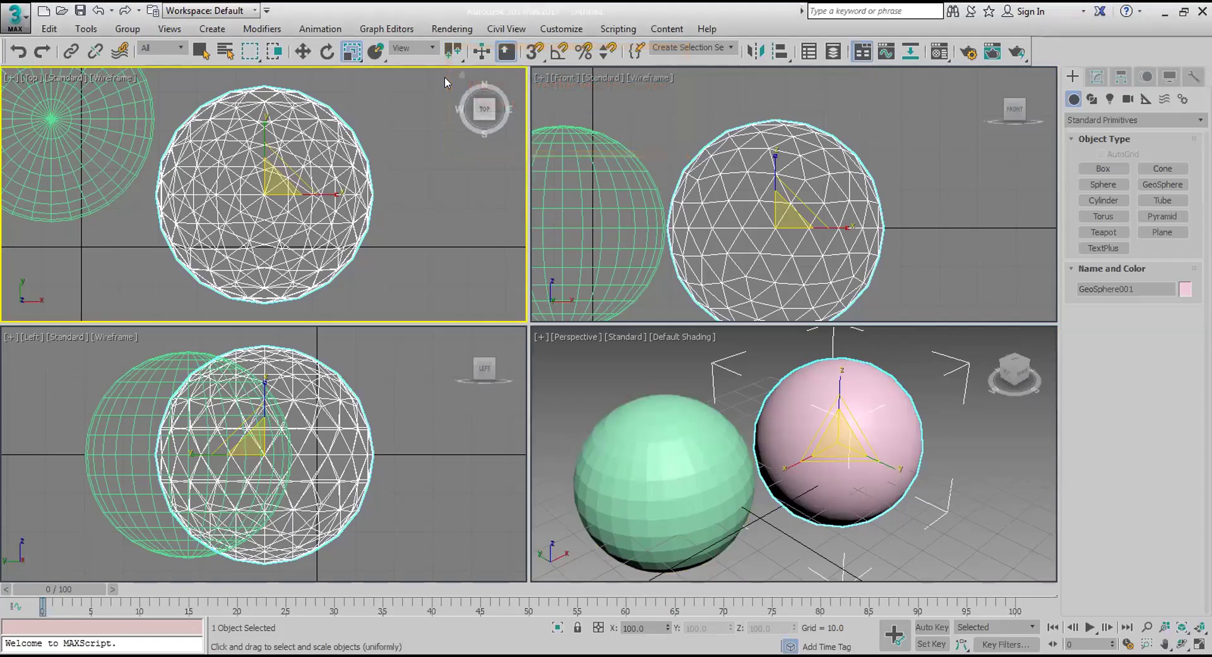
left_click(446, 82)
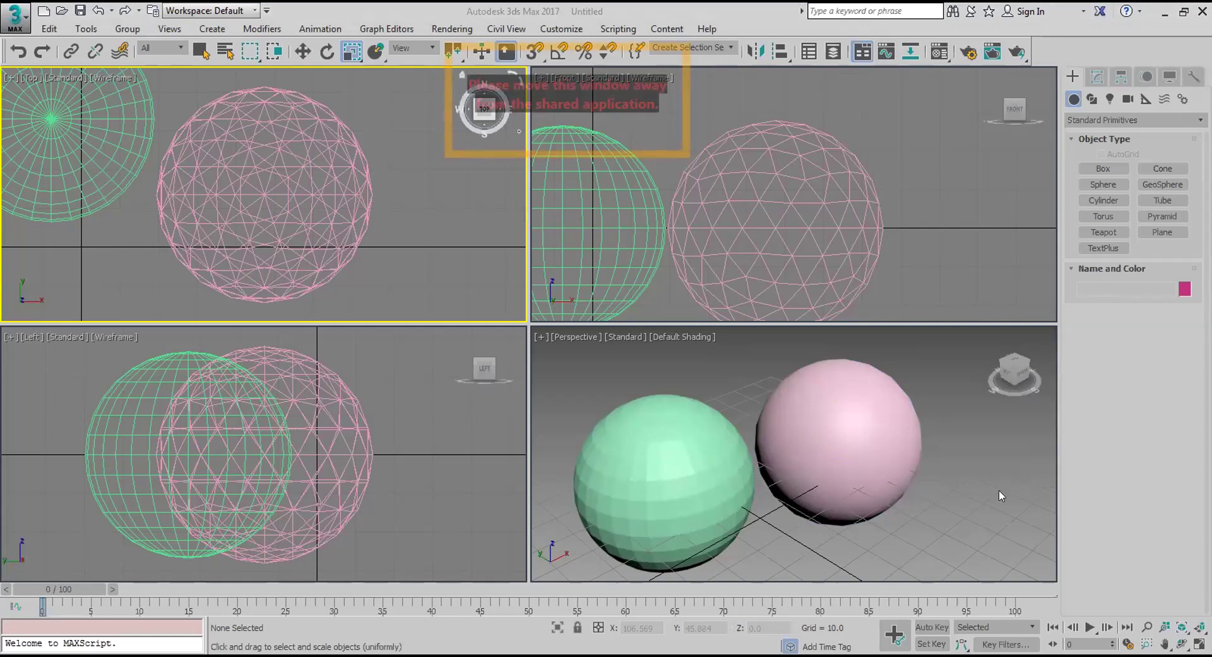
left_click(1023, 419)
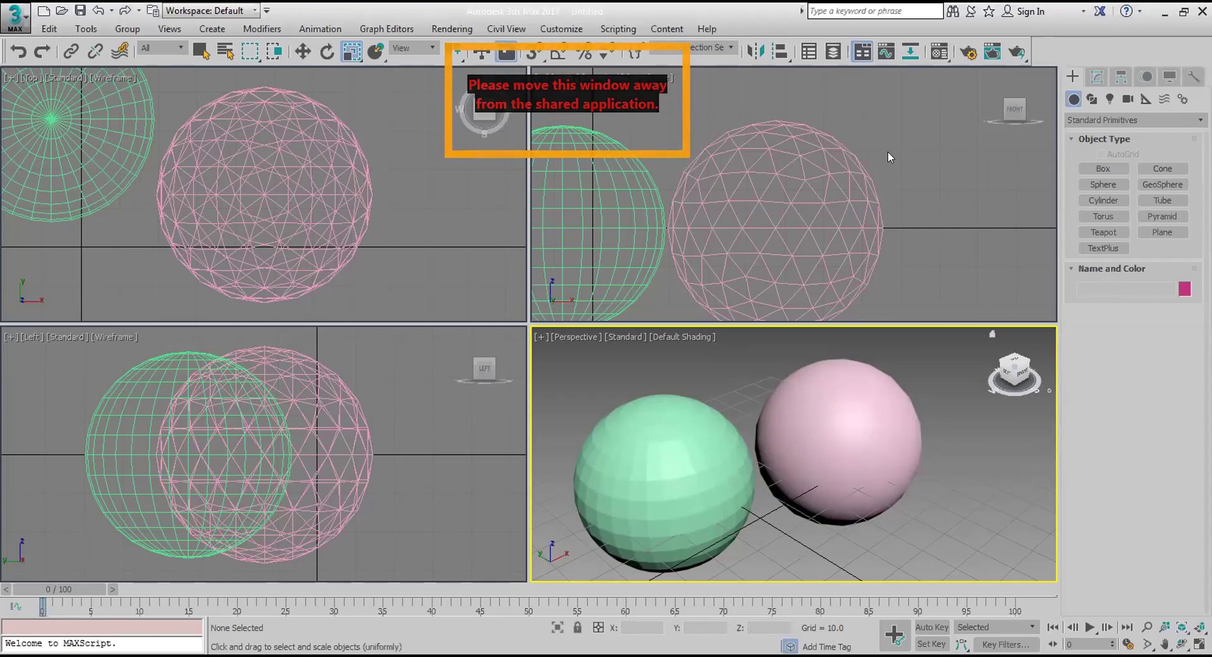
left_click(787, 159)
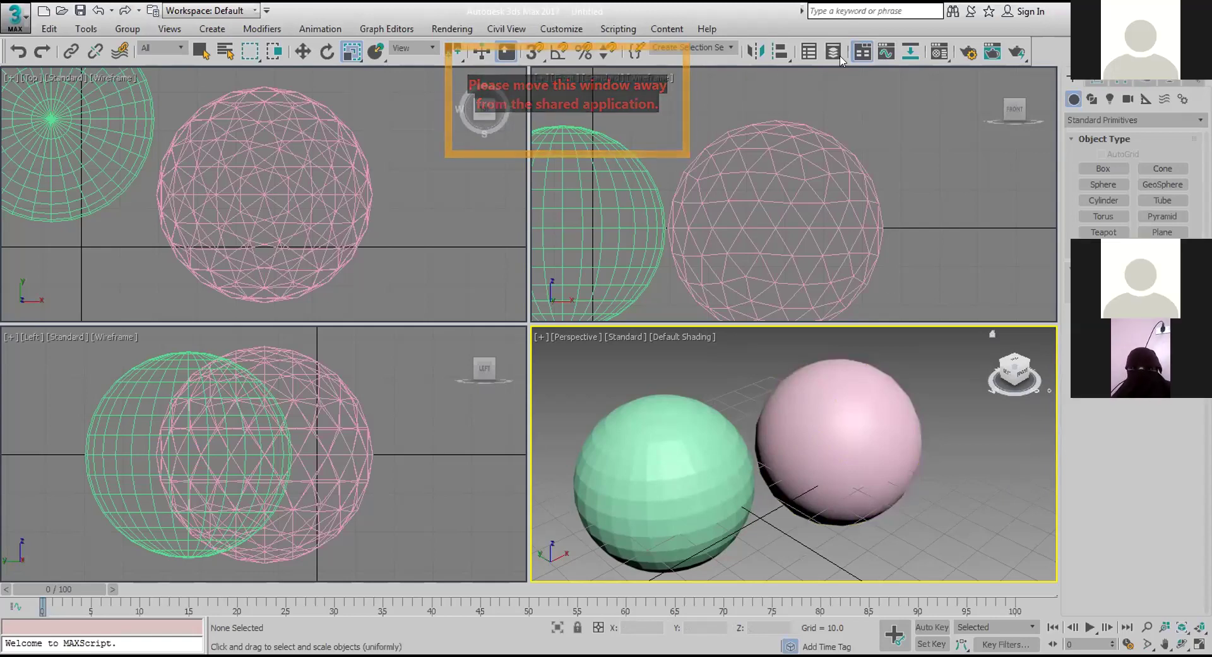
left_click(867, 126)
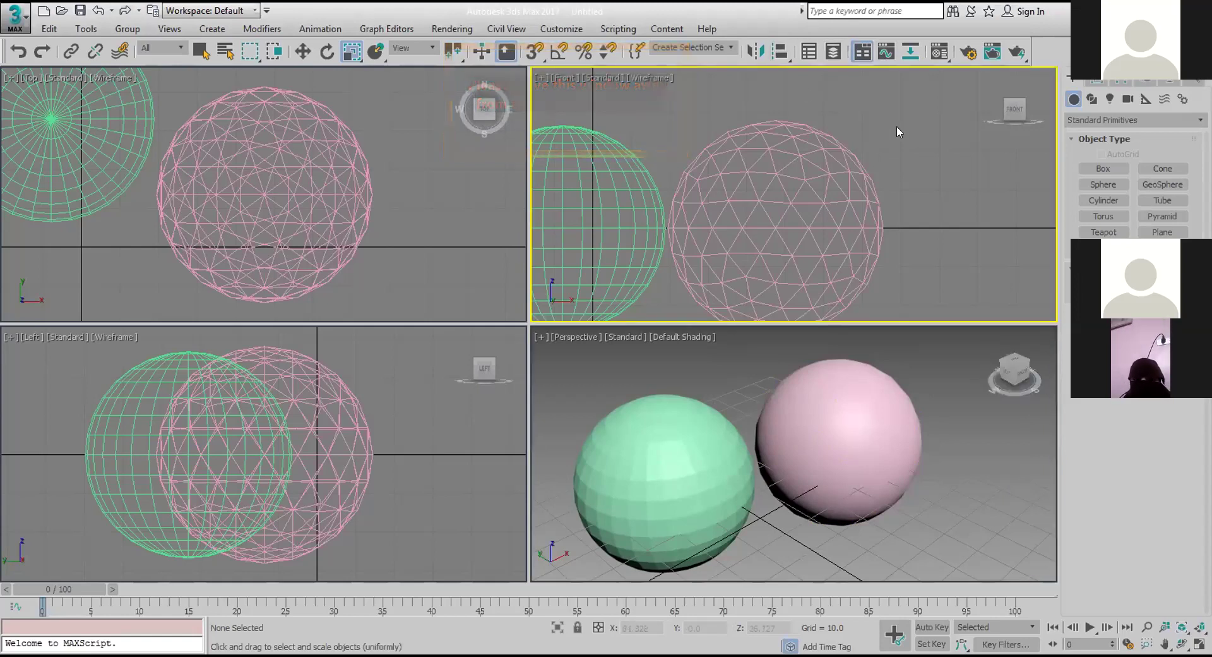
left_click(896, 131)
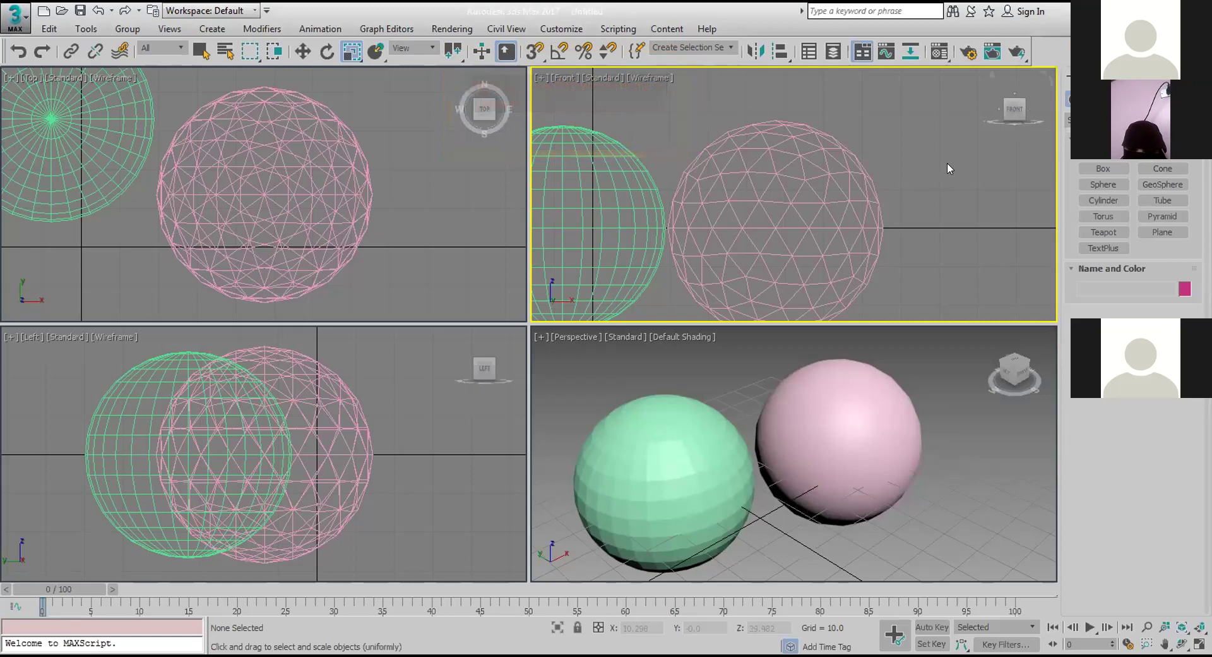
left_click(934, 414)
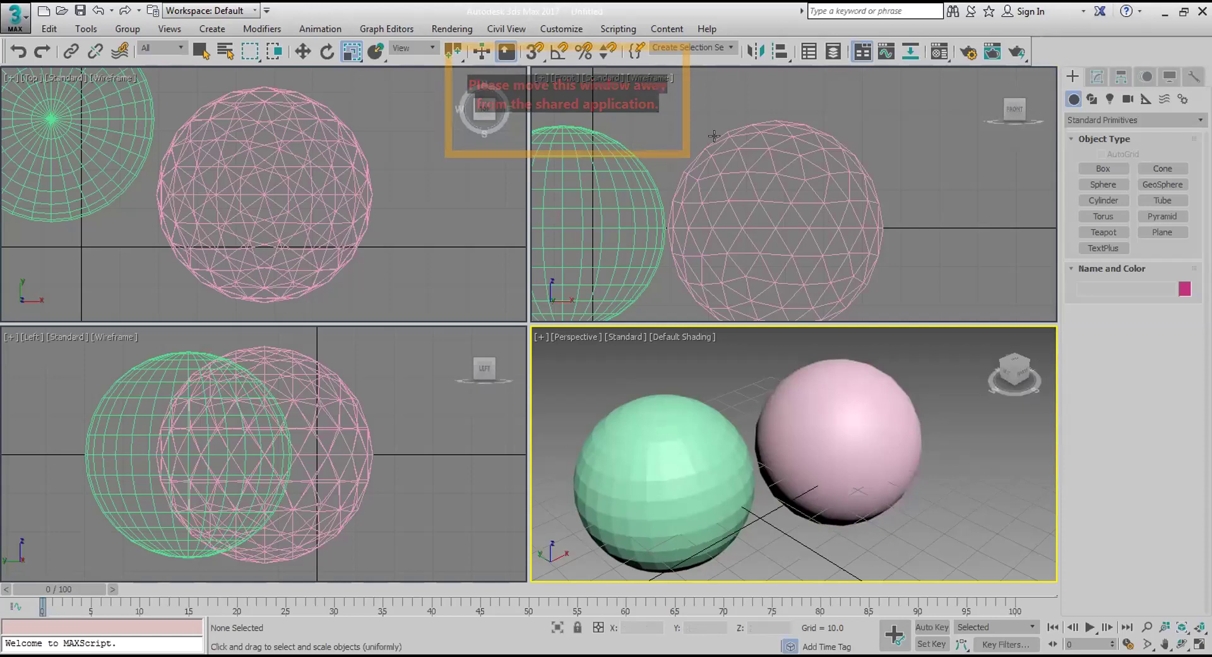
Reset the scene to an empty default one.
left_click(16, 17)
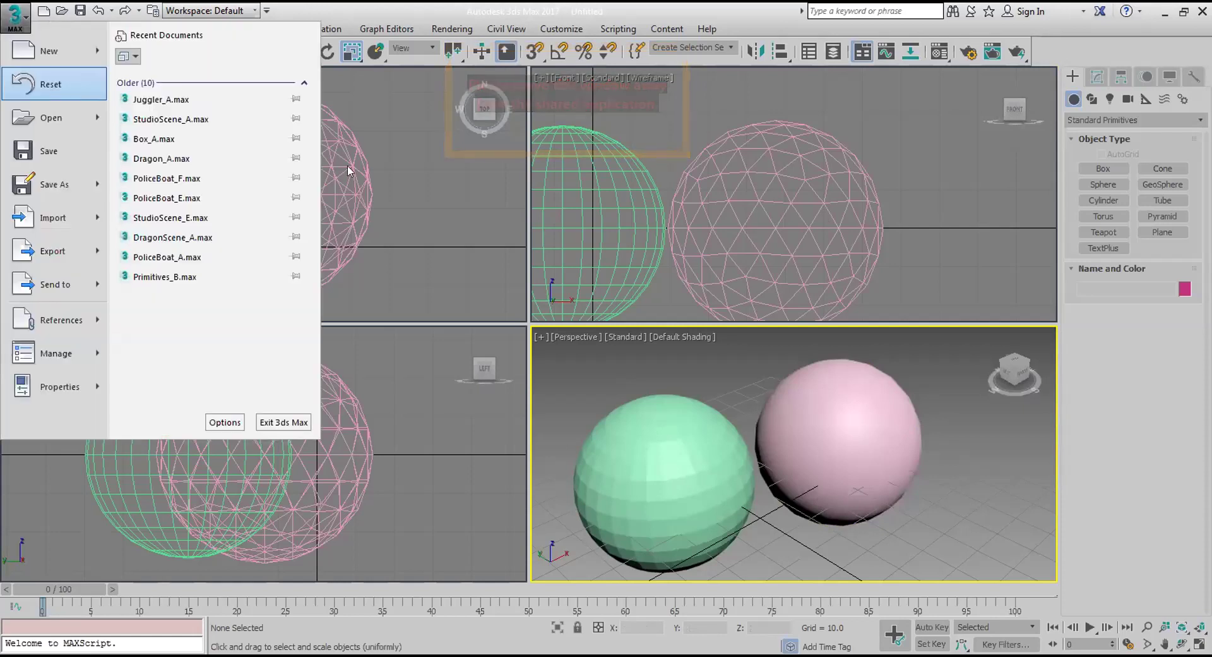
key("Return")
left_click(606, 360)
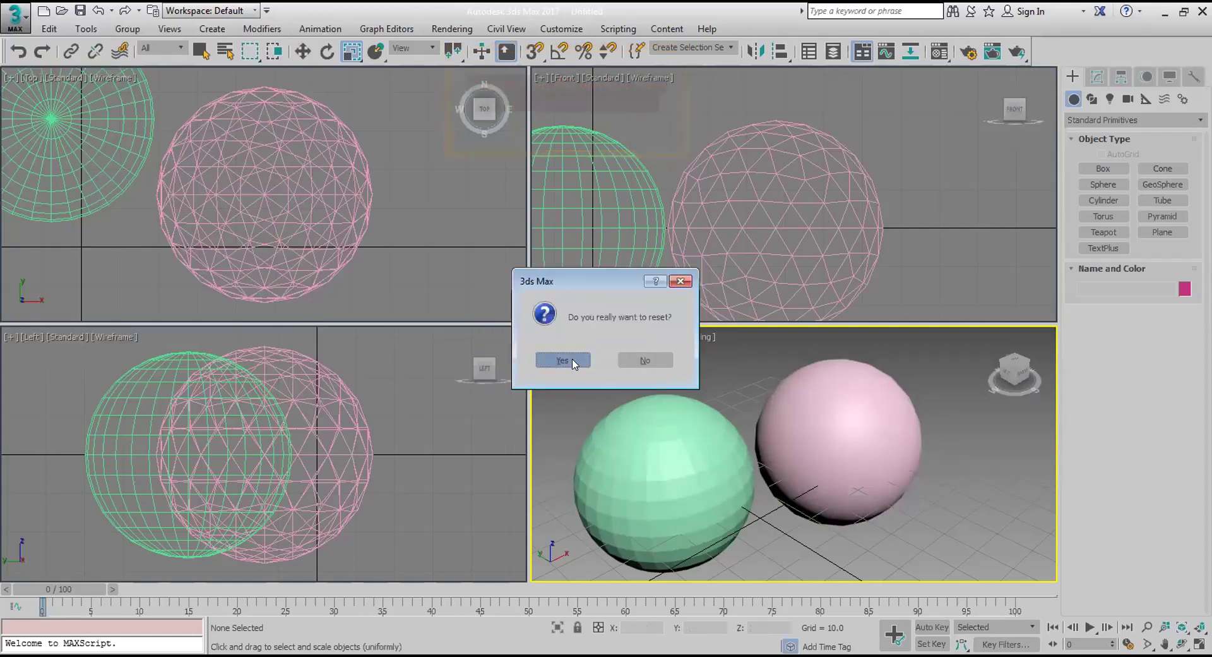
left_click(563, 360)
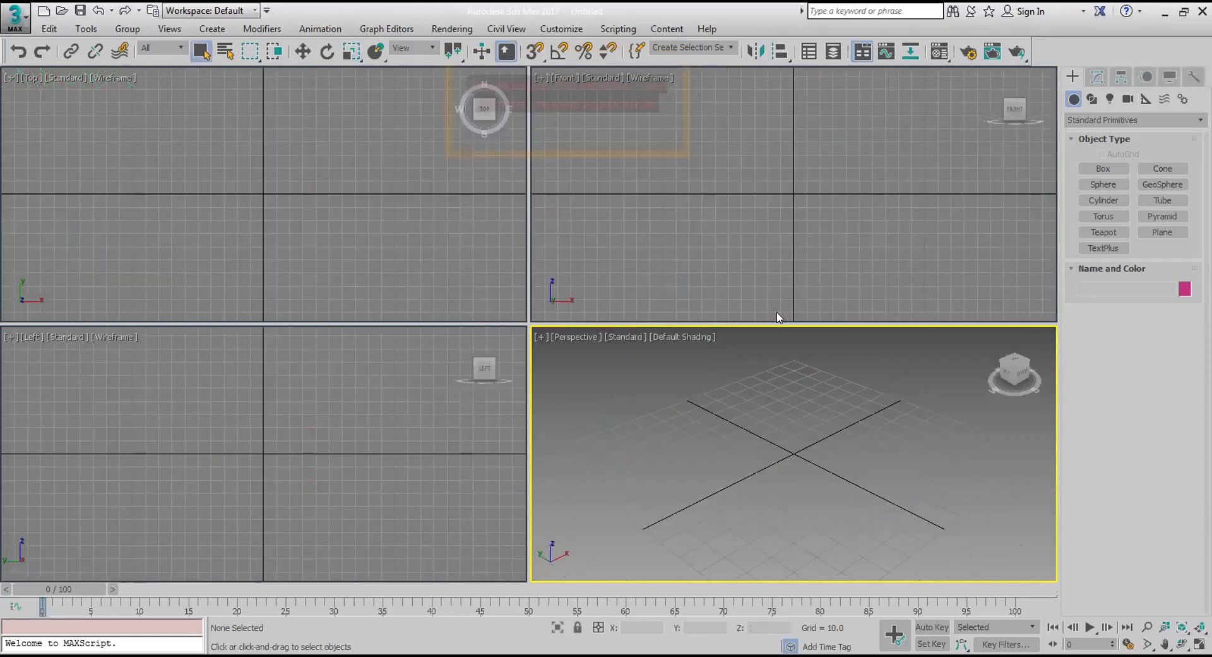
Create a sphere about 28 in radius and a GeoSphere about 29 in radius side by side in the Perspective view.
left_click(1106, 184)
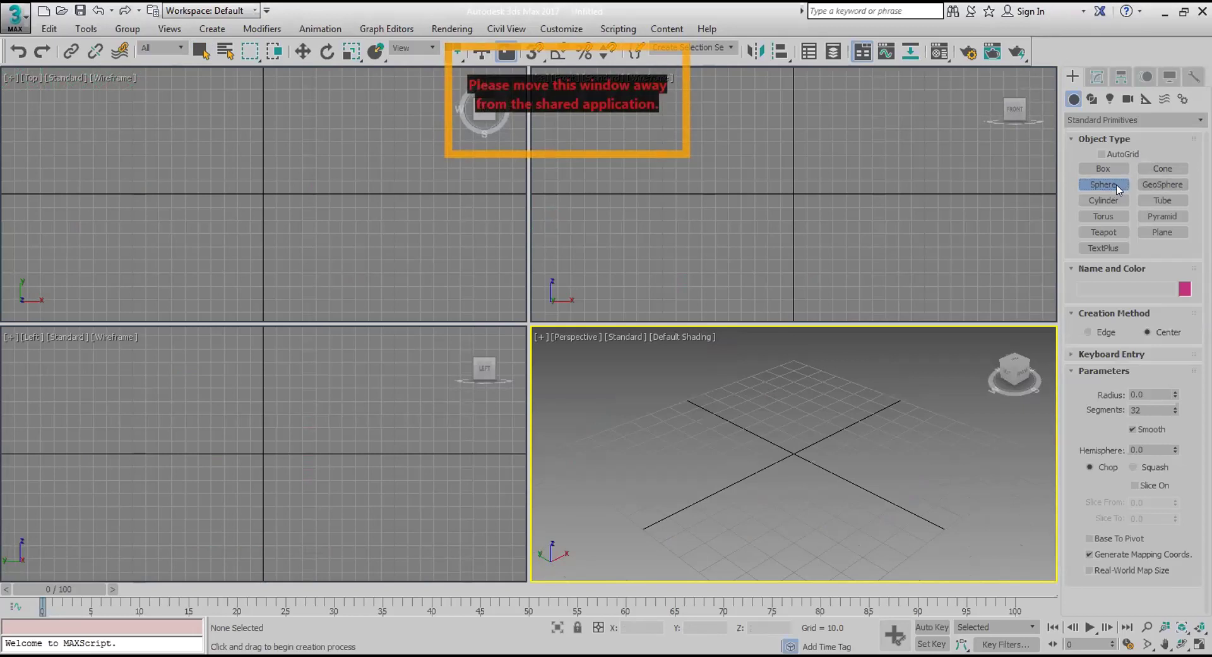
left_click_drag(656, 470, 729, 480)
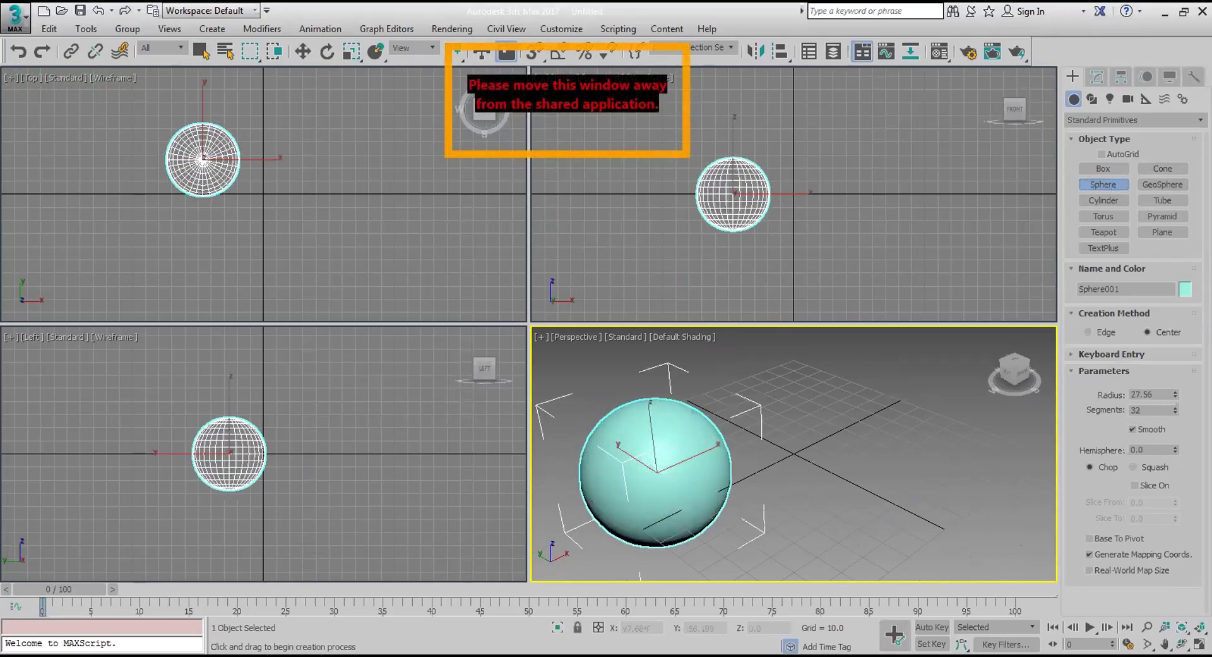
left_click(1115, 206)
left_click_drag(813, 426, 968, 447)
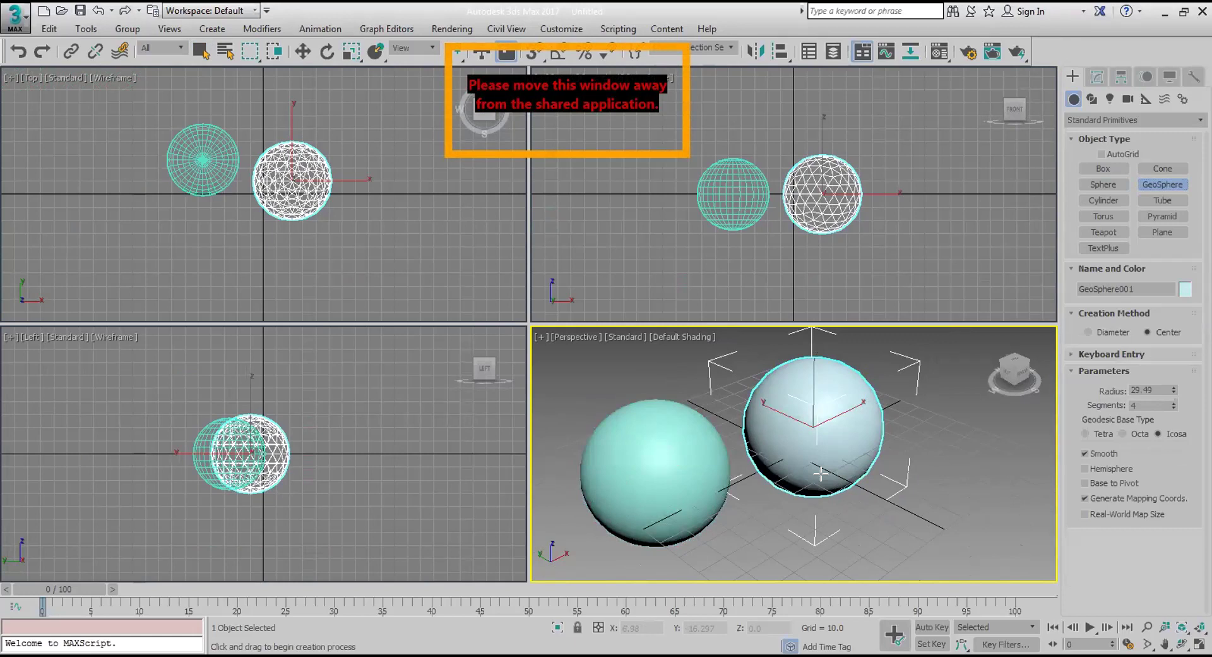
left_click(1164, 643)
left_click_drag(802, 525, 843, 526)
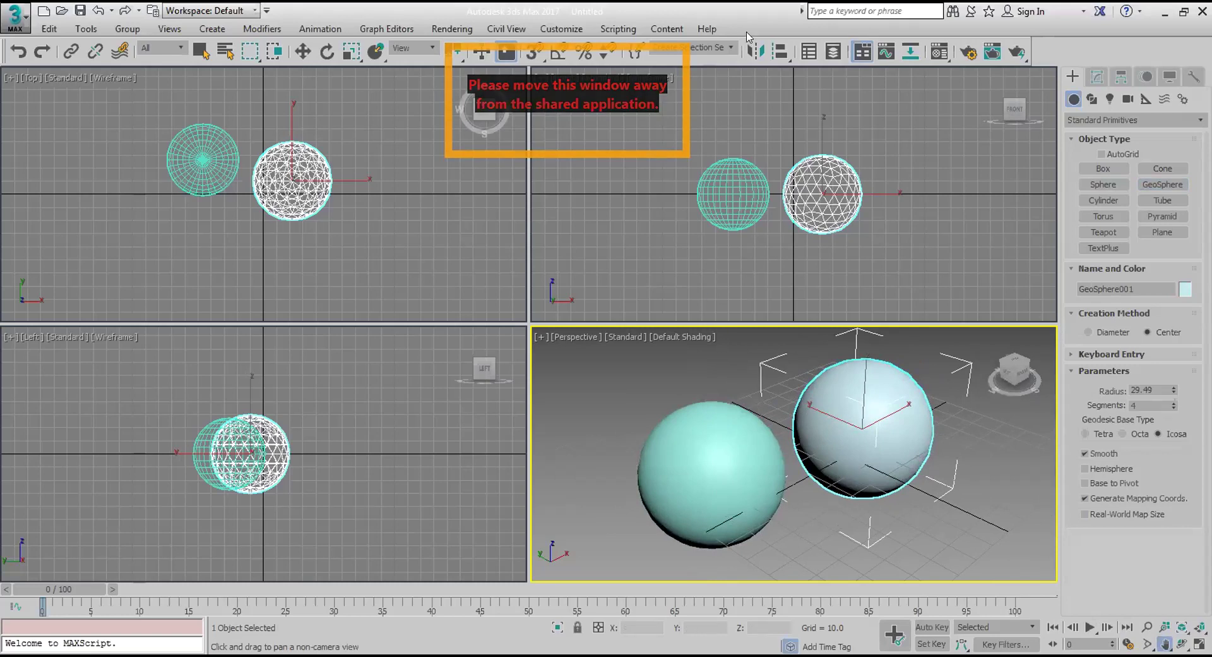
right_click(946, 489)
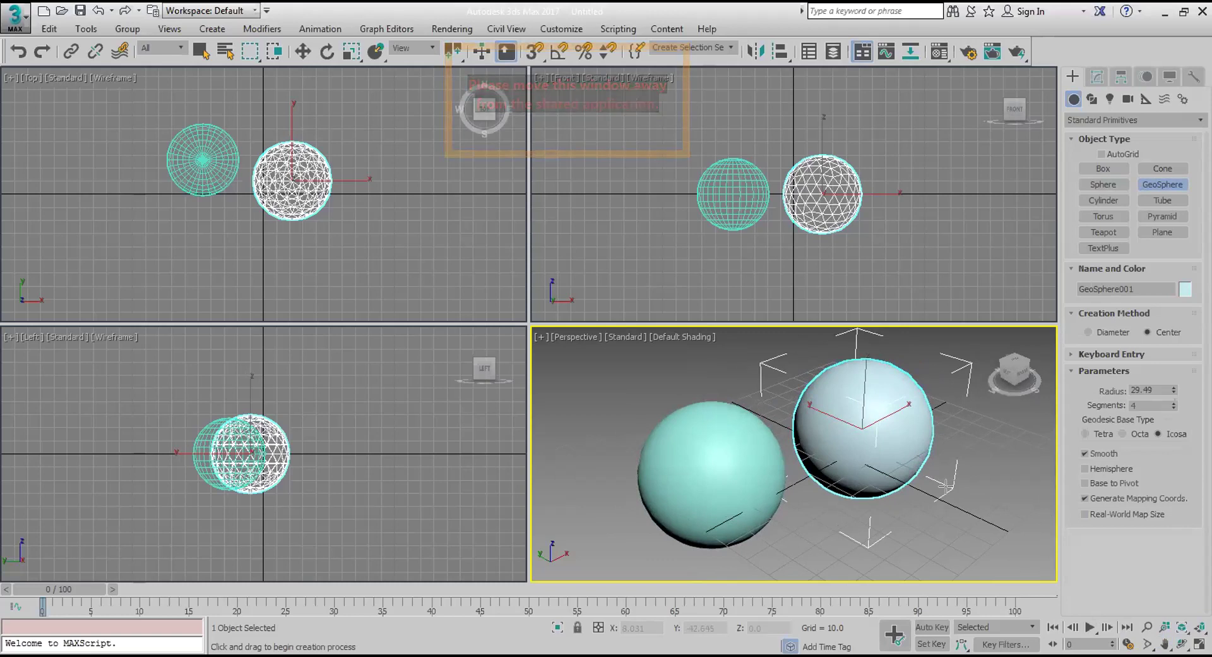
right_click(867, 403)
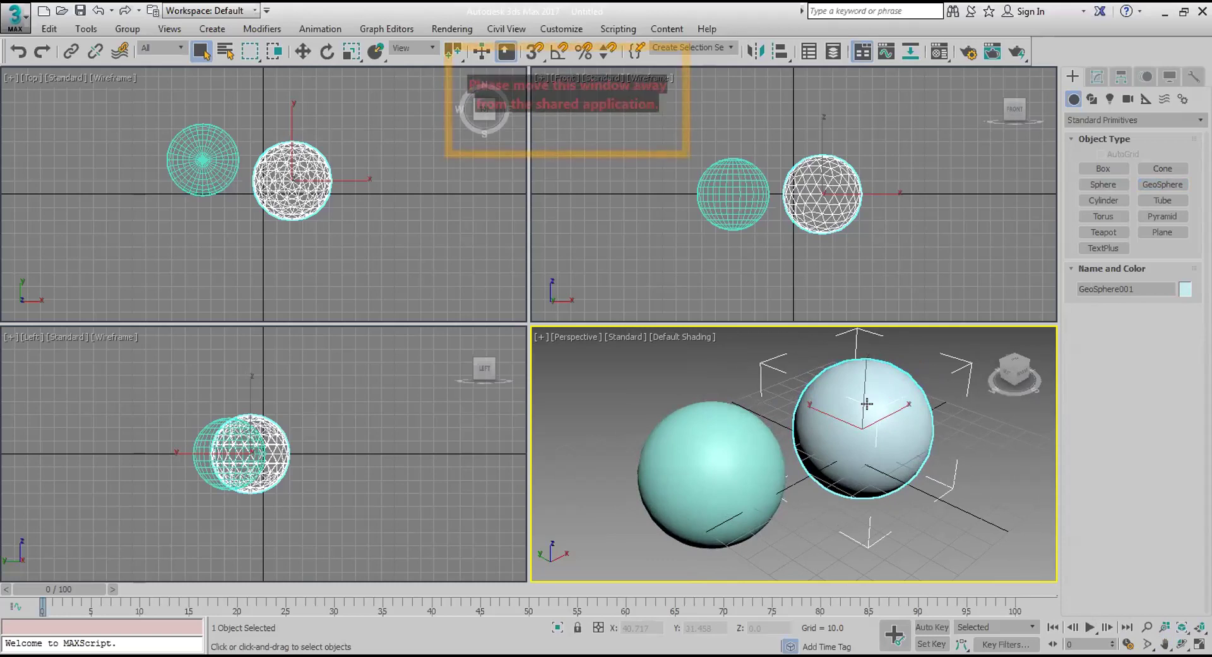
Compare the sphere's and GeoSphere's wireframes in the Front view and turn off smoothing on the GeoSphere.
scroll(795, 168, "up", 2)
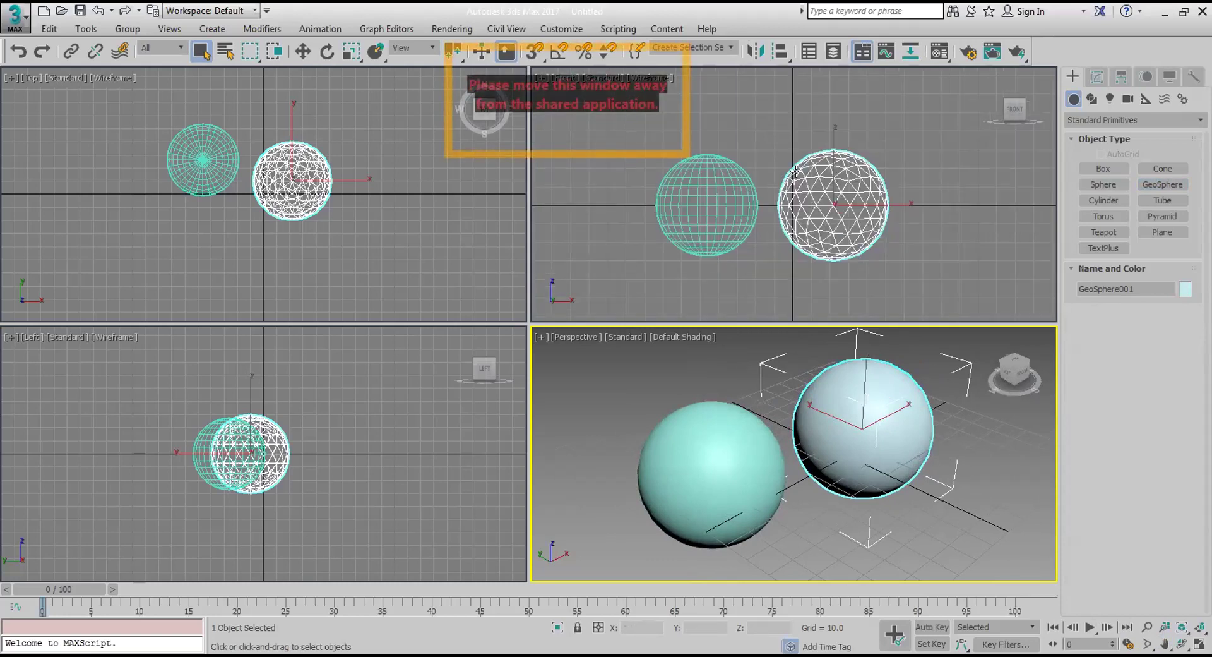
left_click(875, 234)
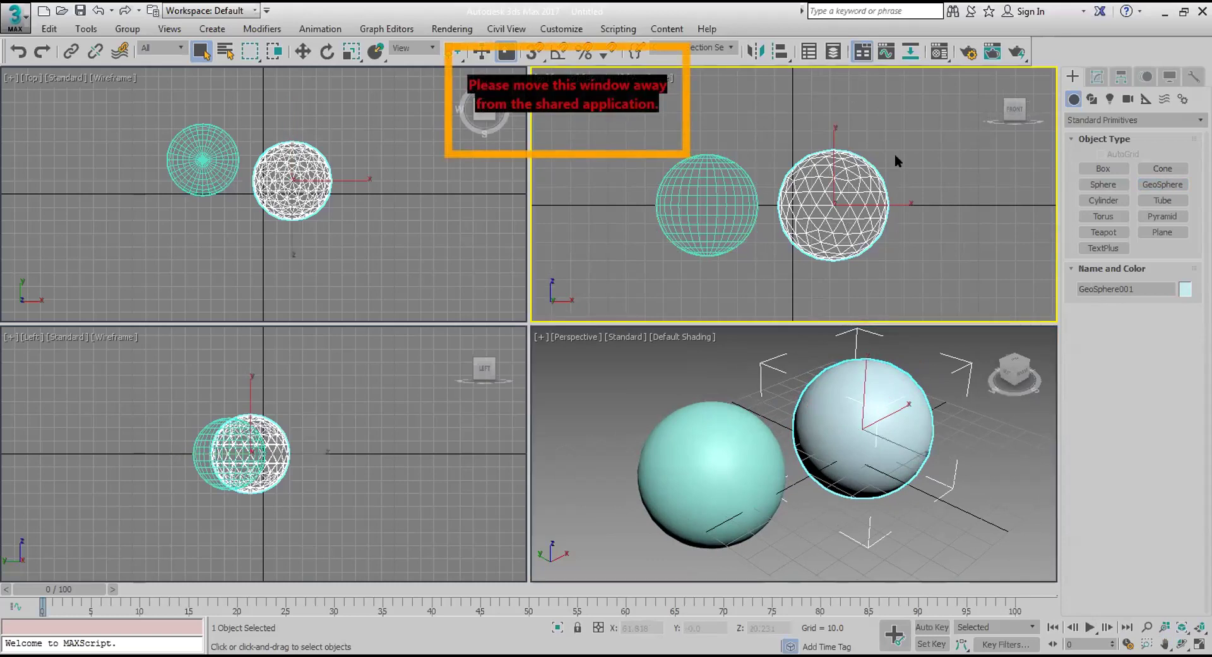
left_click(732, 195)
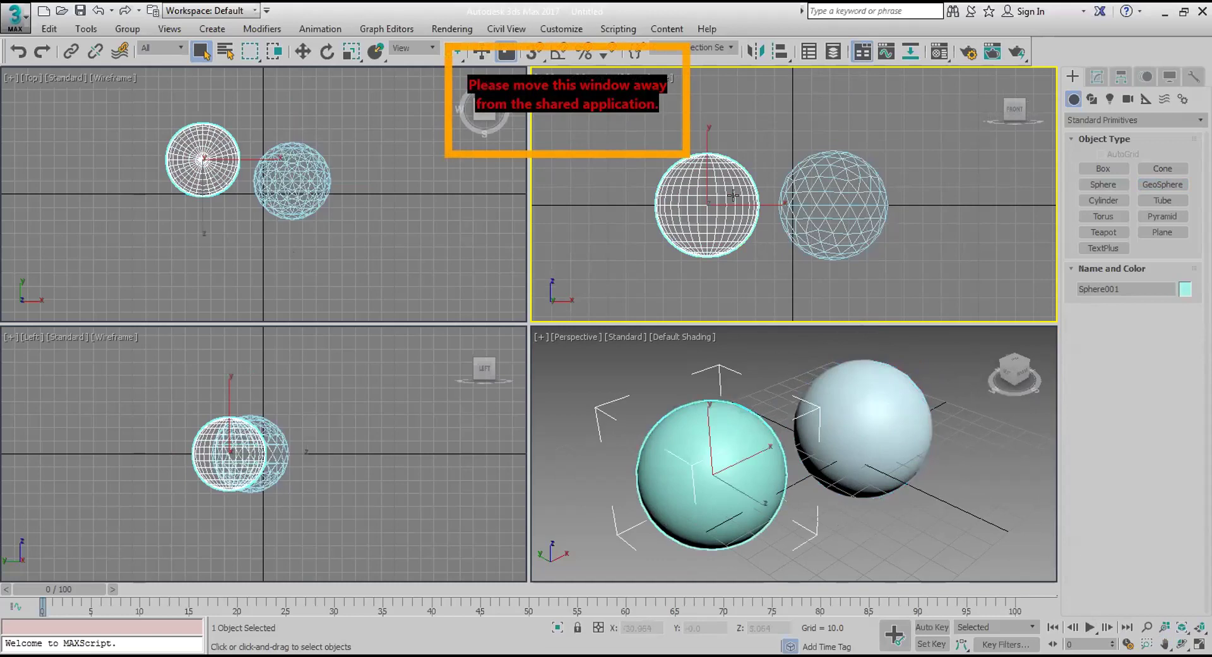
left_click(848, 413)
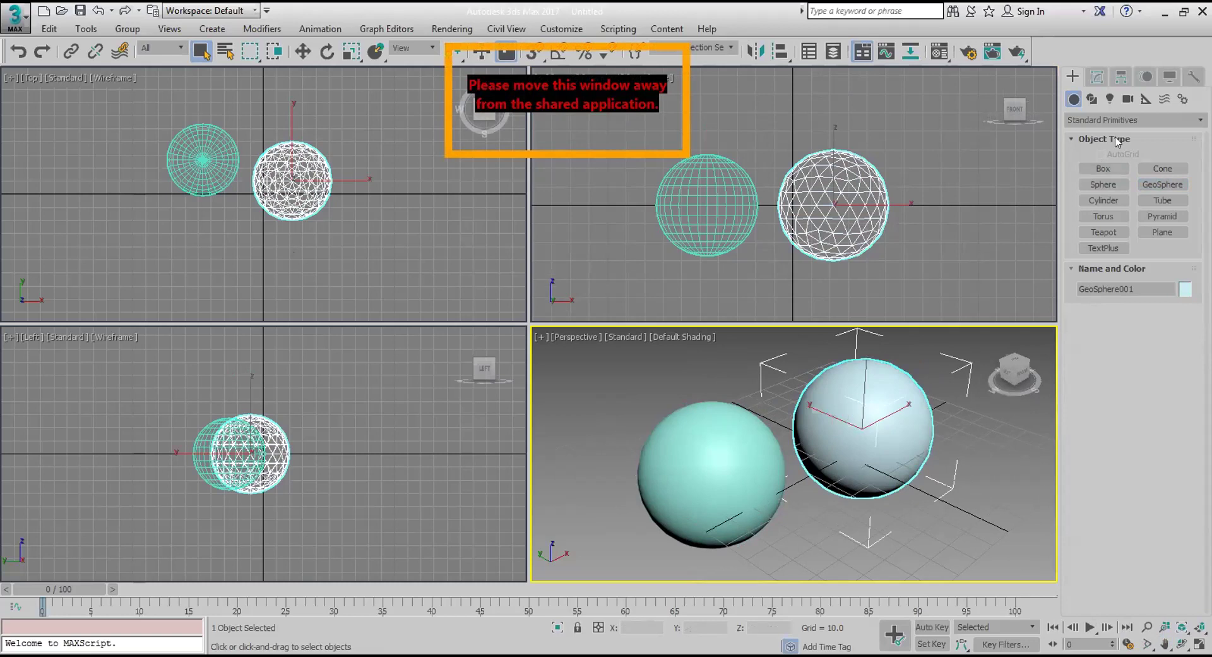
left_click(1097, 76)
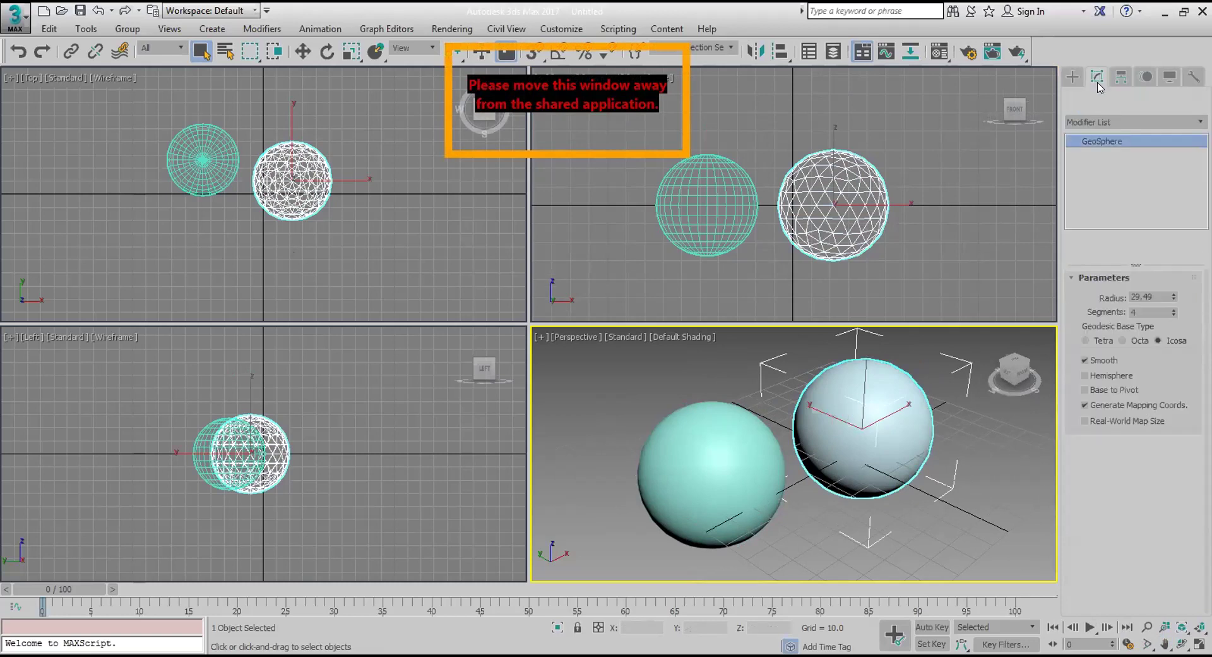
left_click(1104, 360)
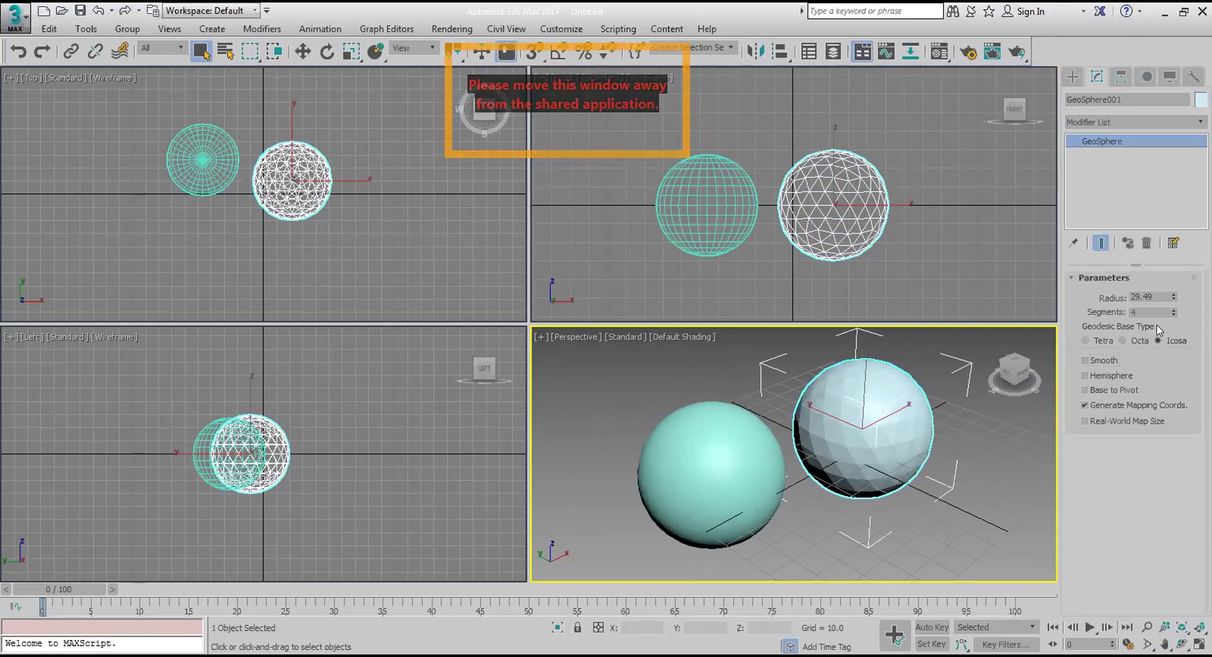
Lower the GeoSphere's segments to 2, and raise them to 9 for a finer triangular mesh.
left_click(1174, 315)
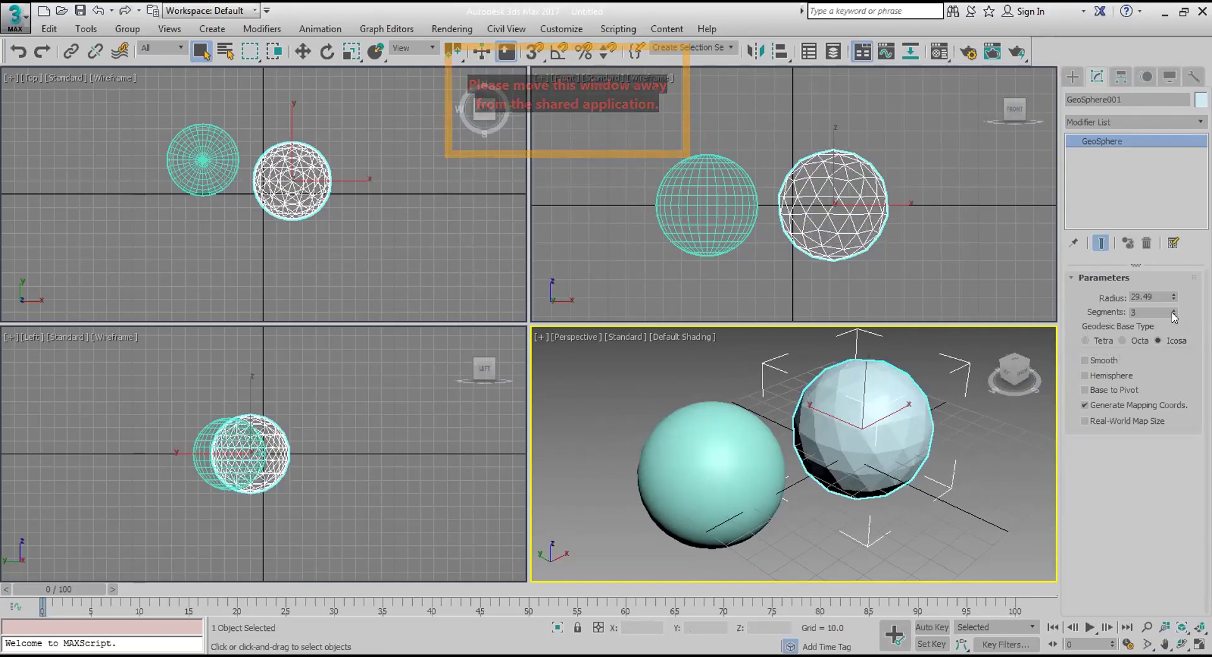
left_click(1175, 315)
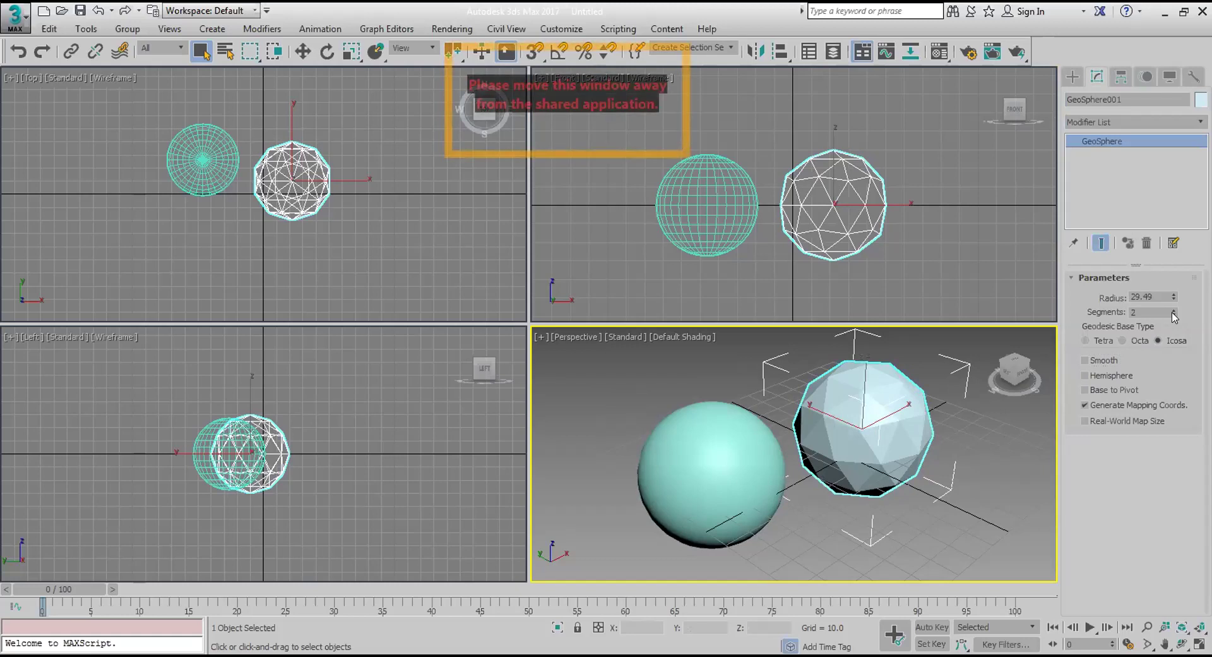
left_click(1173, 309)
left_click(1173, 309)
left_click(1173, 309)
left_click(1173, 309)
left_click(1173, 309)
left_click(1172, 310)
left_click(1173, 310)
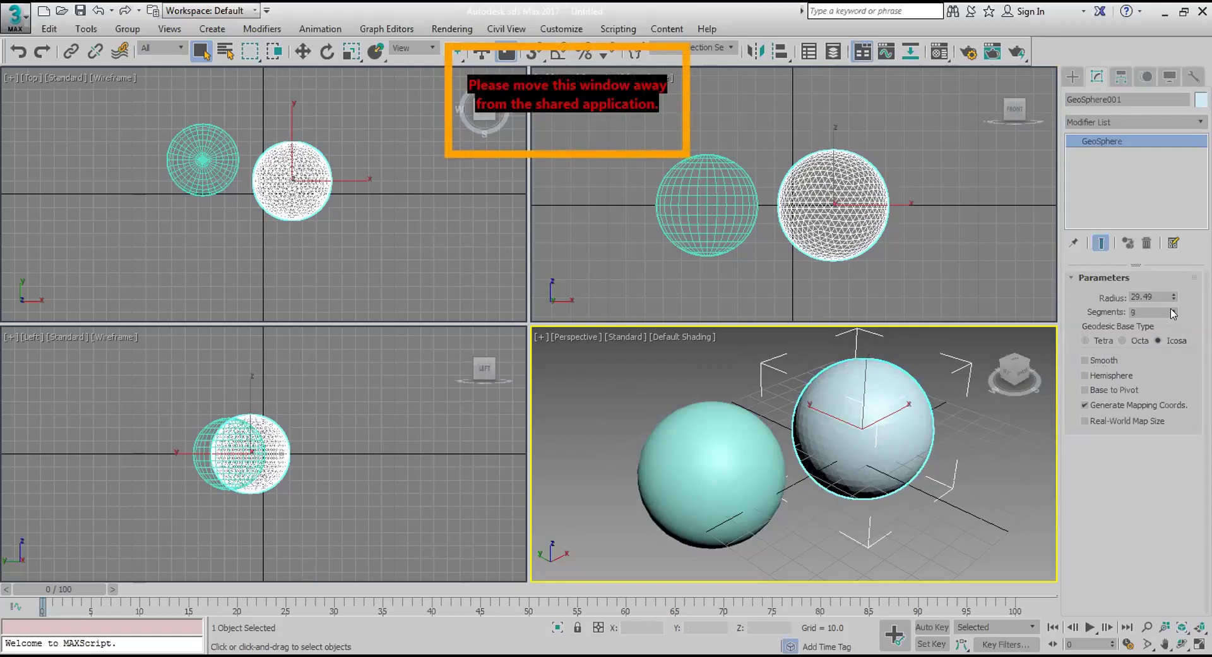
Set the sphere's hemisphere value to about 0.5 and turn off its smoothing.
left_click(689, 449)
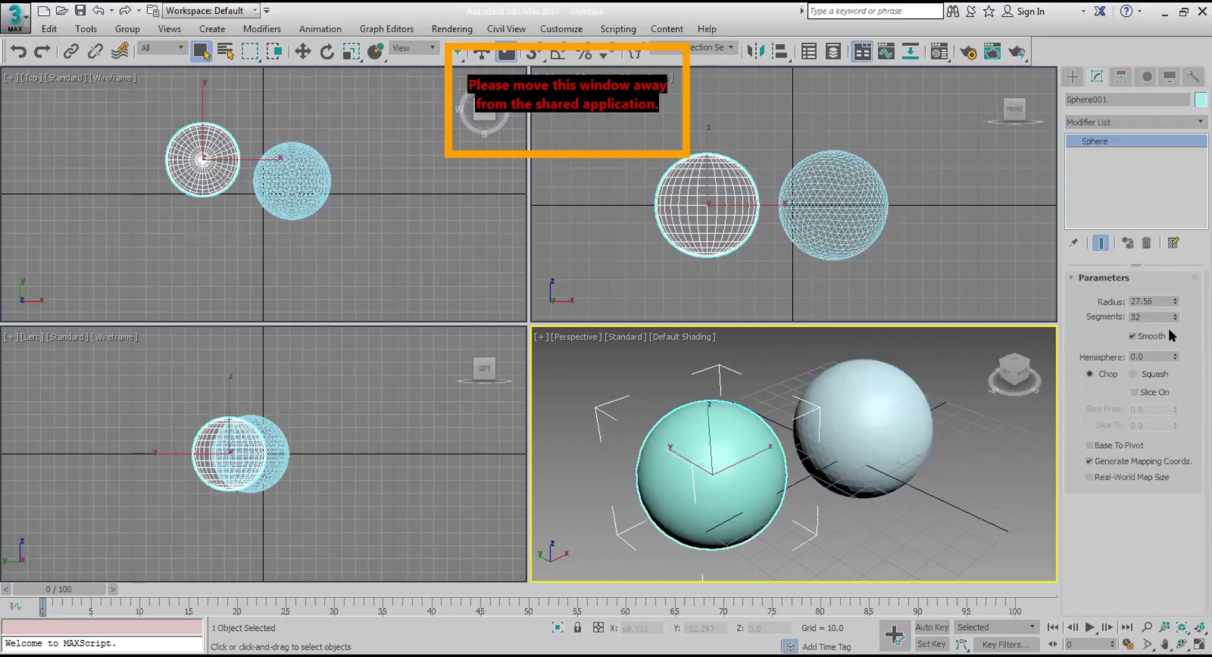
left_click_drag(1174, 358, 1144, 284)
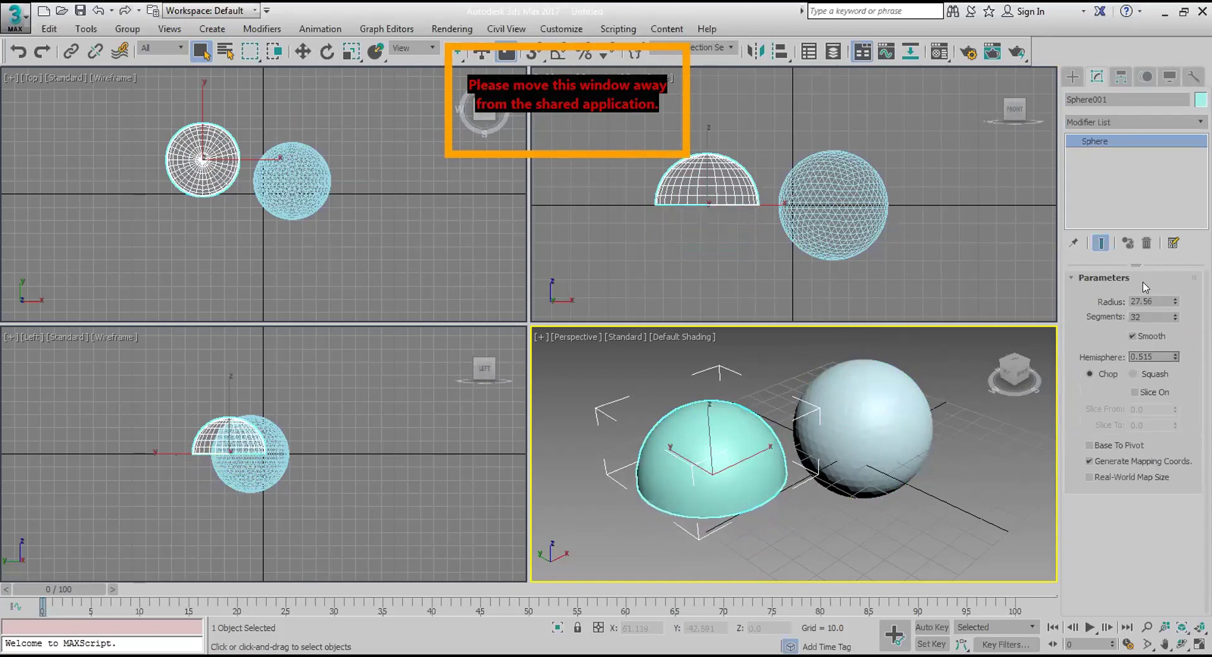
left_click(1133, 336)
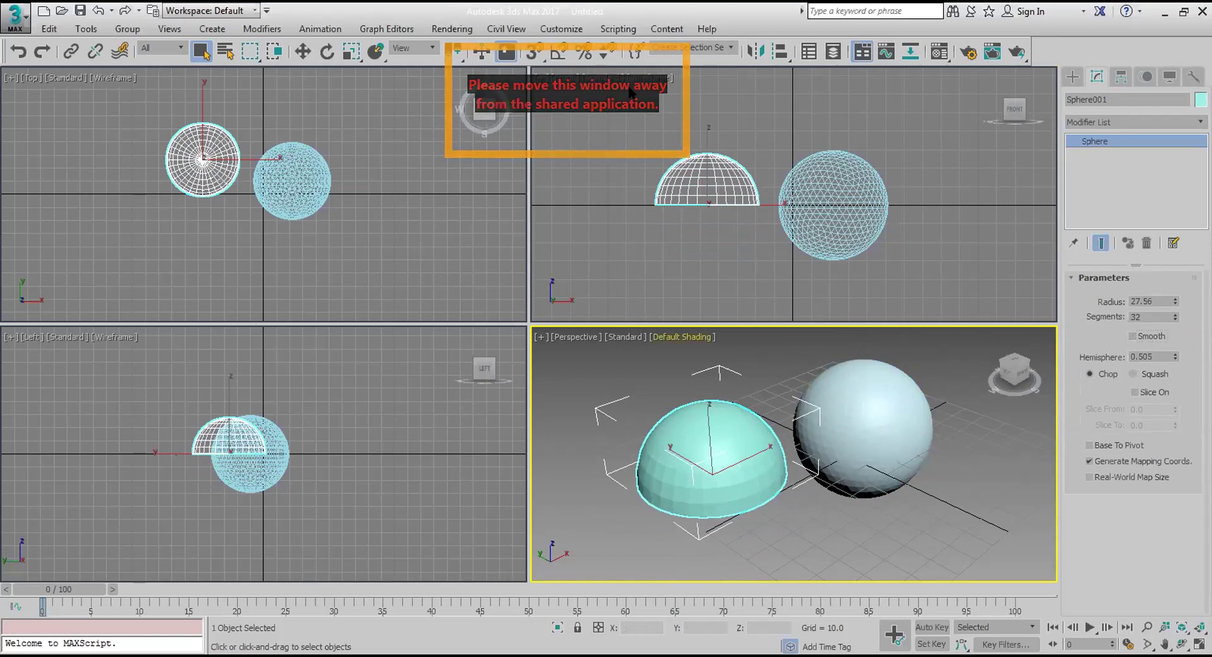
Scale the hemisphere to about 115% along the Z axis and change its object colour to orange.
left_click(352, 52)
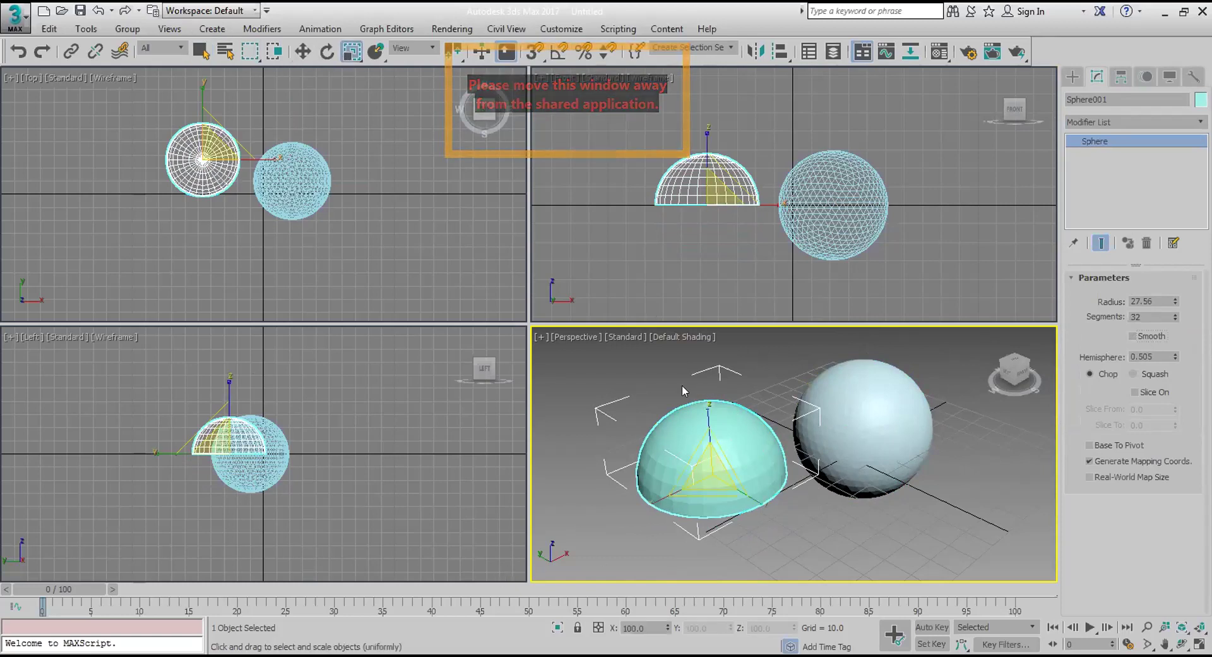
left_click_drag(710, 404, 710, 392)
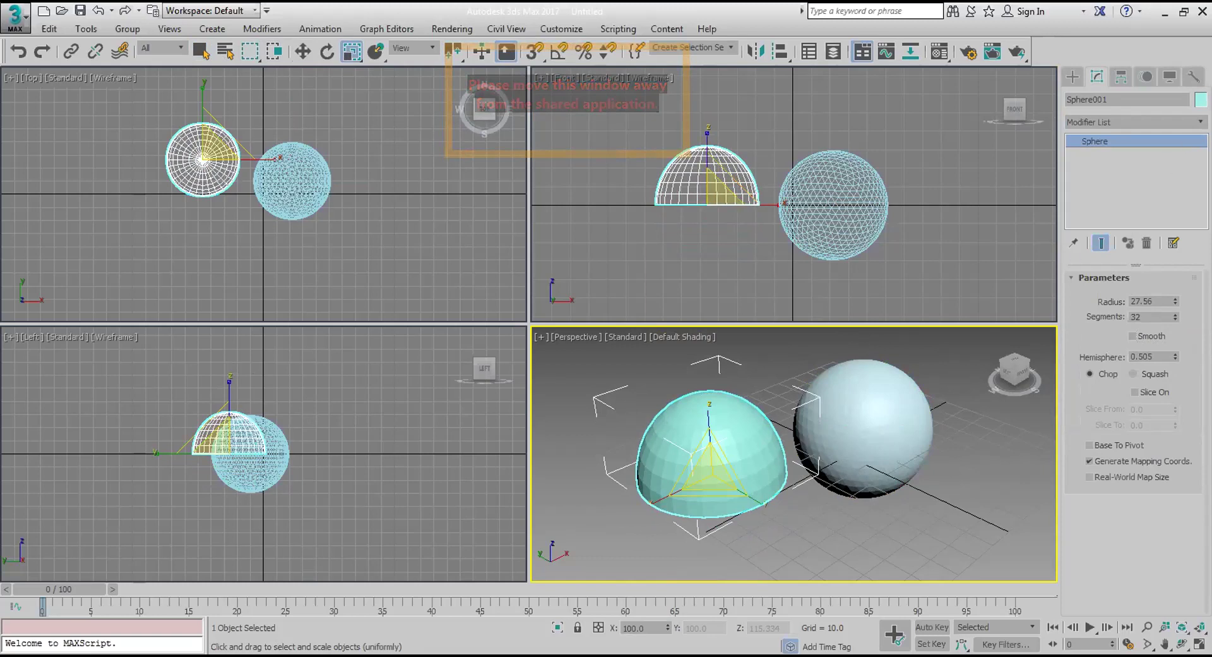
left_click(1200, 99)
left_click(505, 324)
left_click(687, 422)
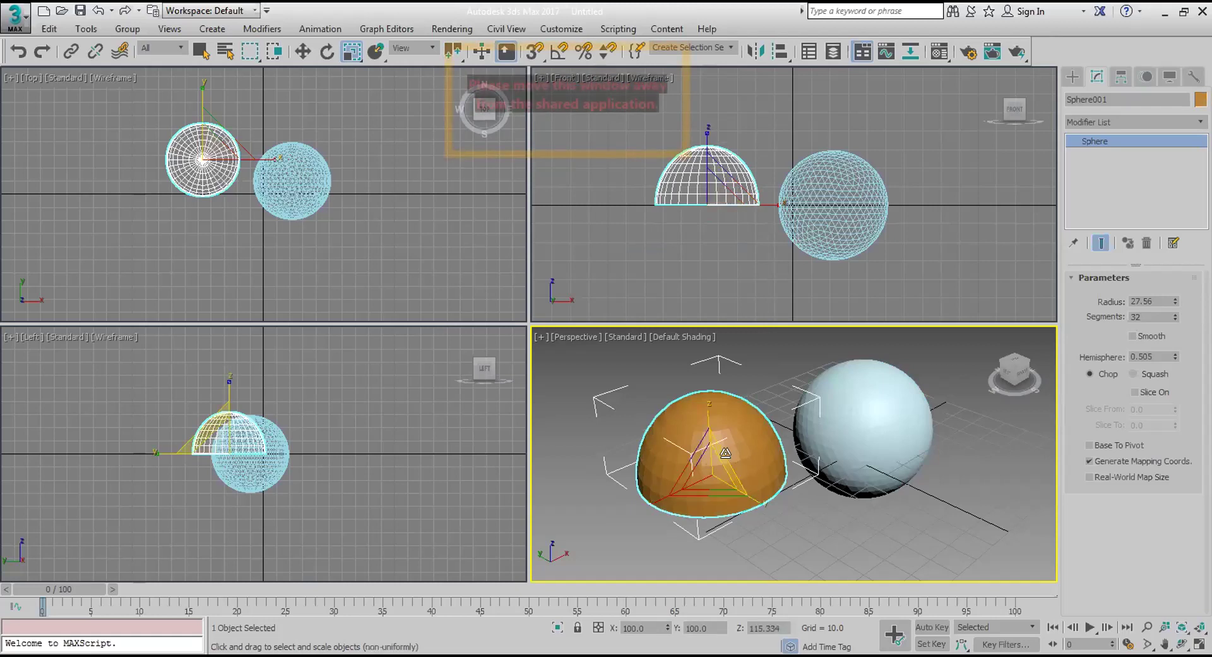
Clone the orange dome in place as an independent copy.
right_click(726, 409)
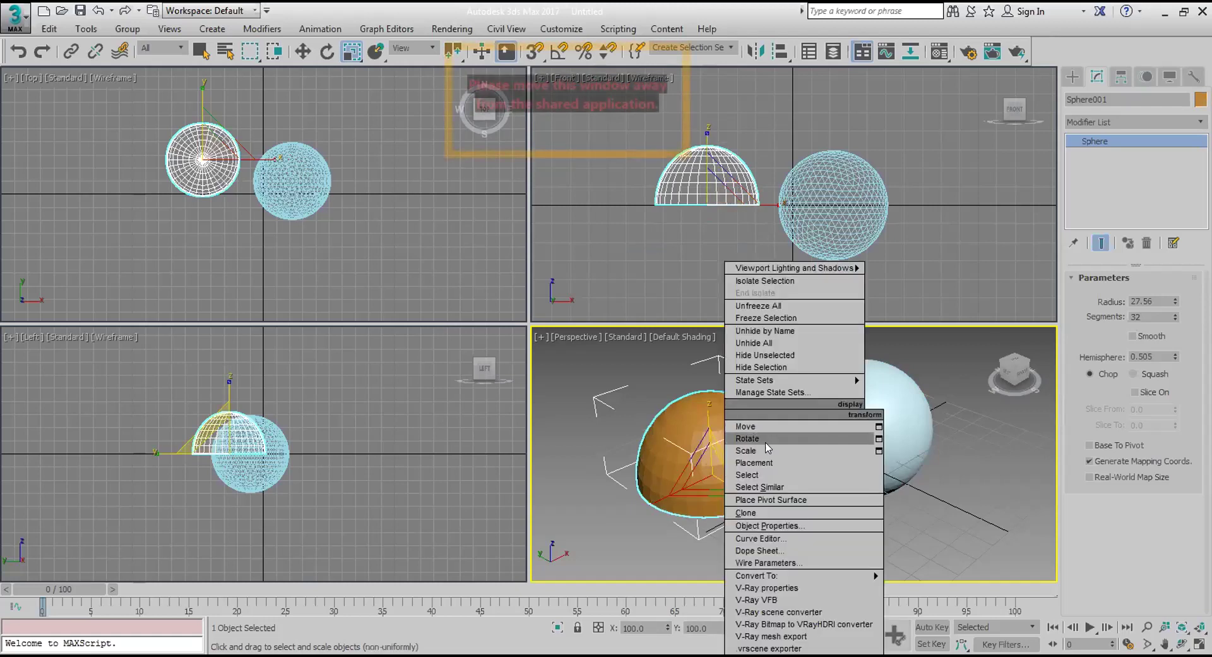
left_click(831, 527)
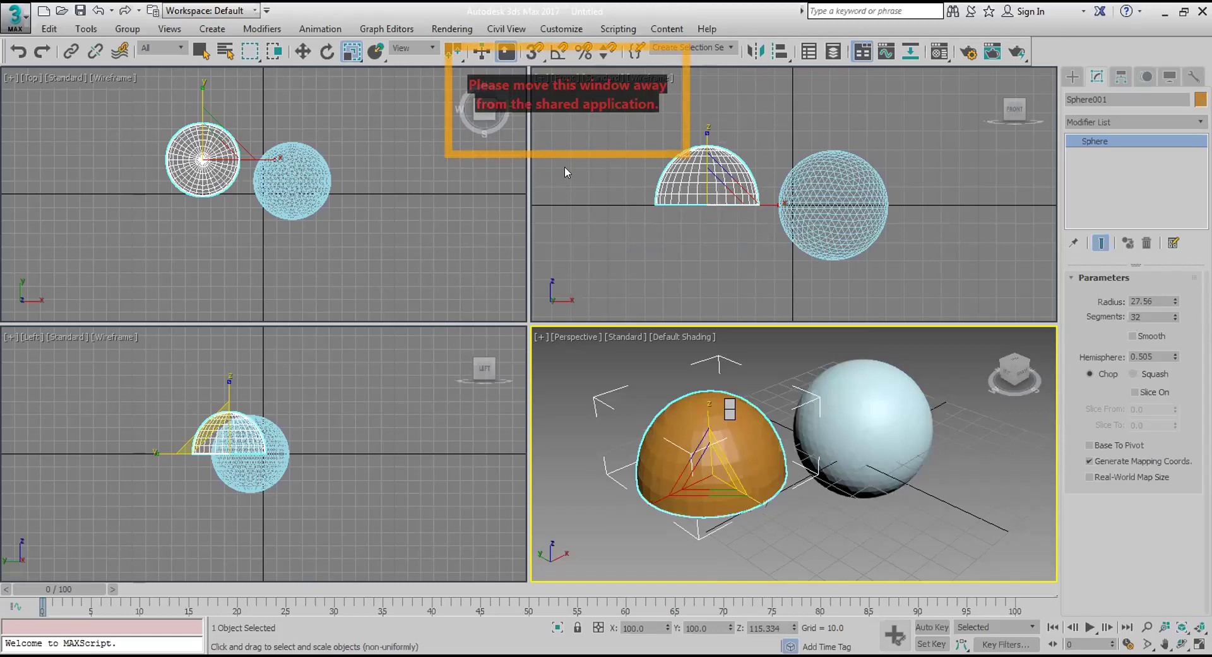
key("ctrl+v")
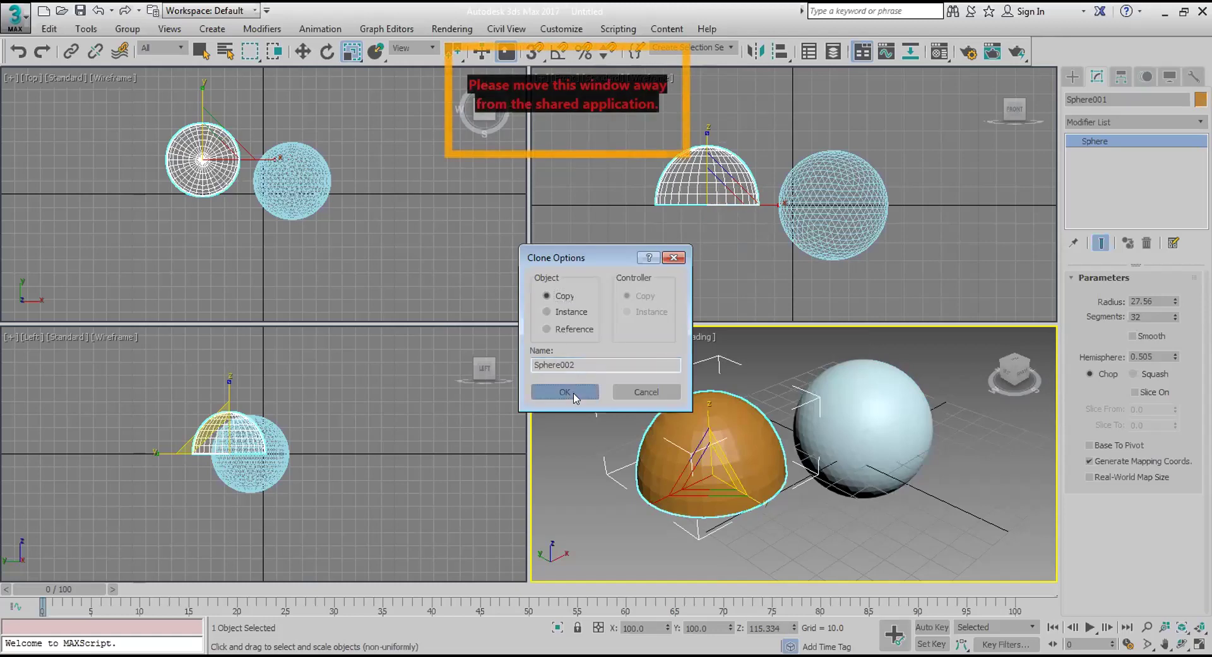
left_click(564, 391)
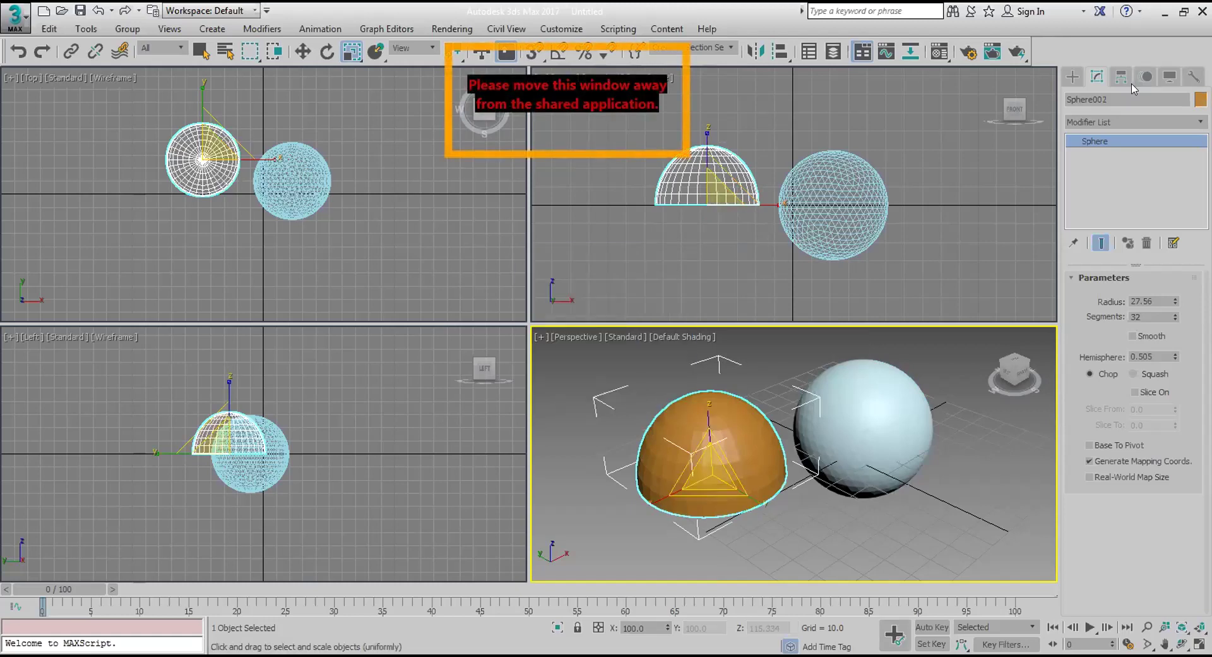
Apply a Lattice modifier to the cloned dome, built as struts only from edges with a strut radius of 0.3.
left_click(1133, 122)
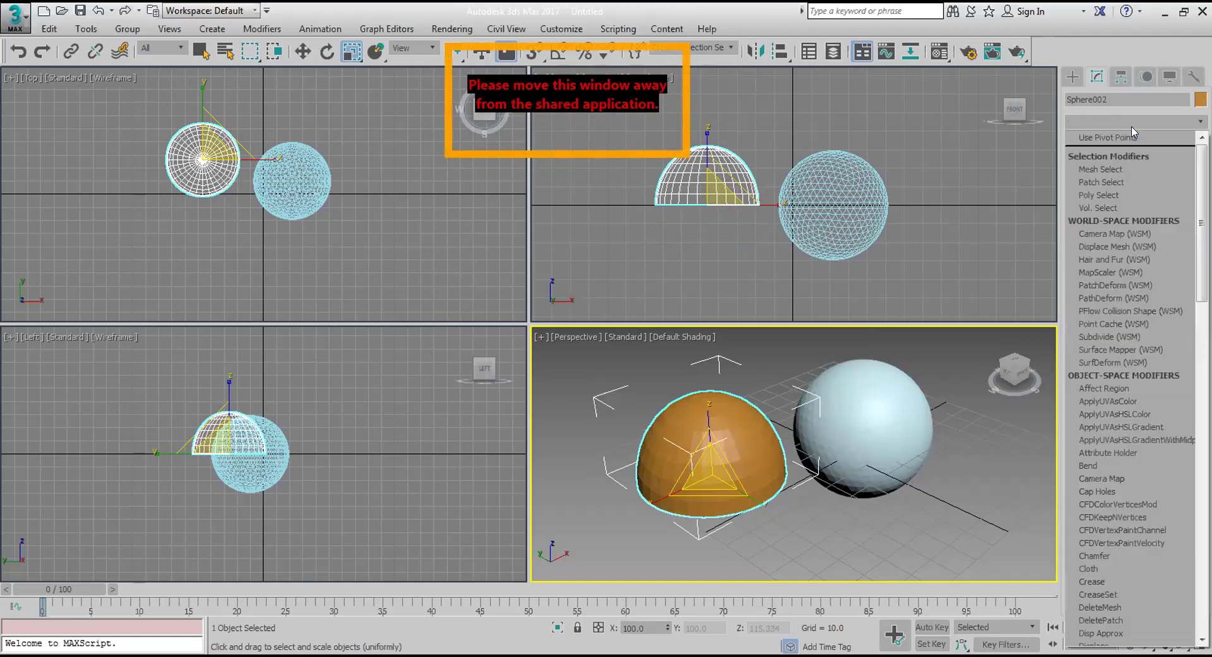
key("l")
left_click(1133, 136)
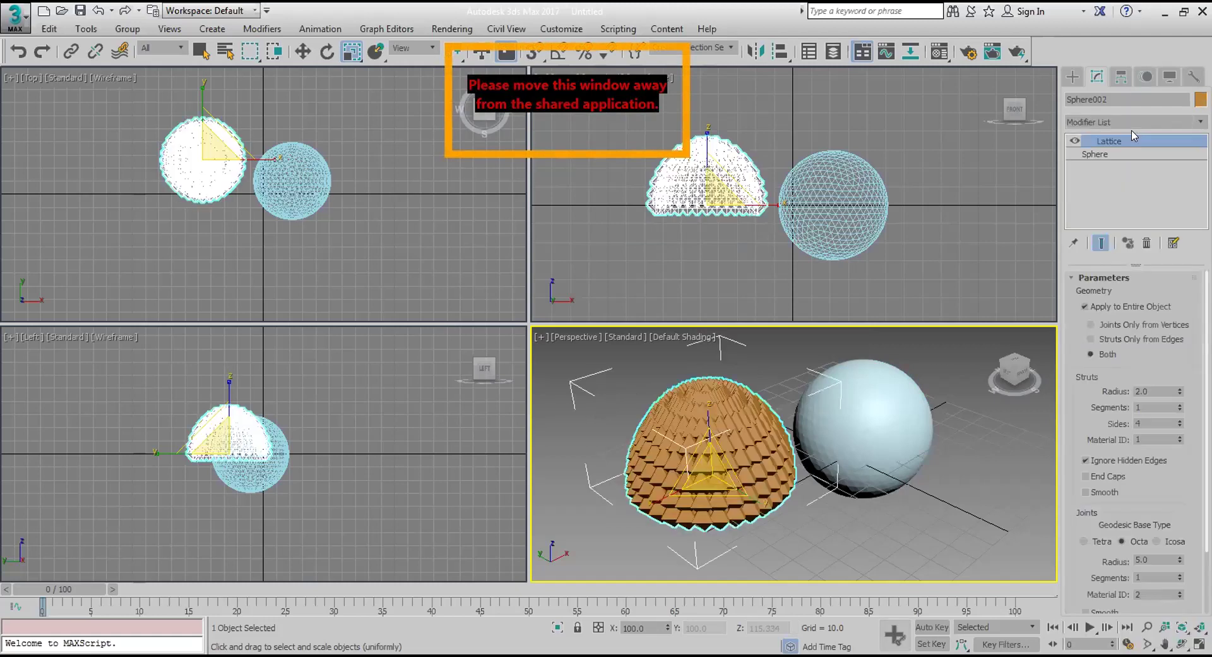
left_click(1136, 339)
left_click(1160, 389)
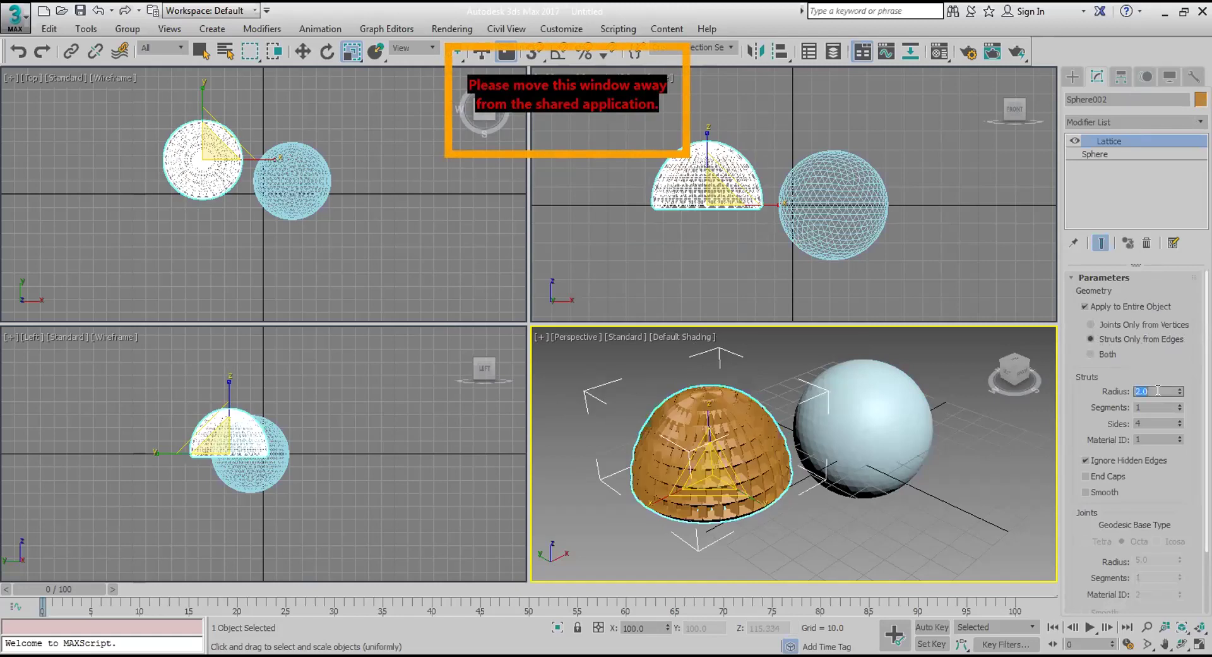
type("0.3")
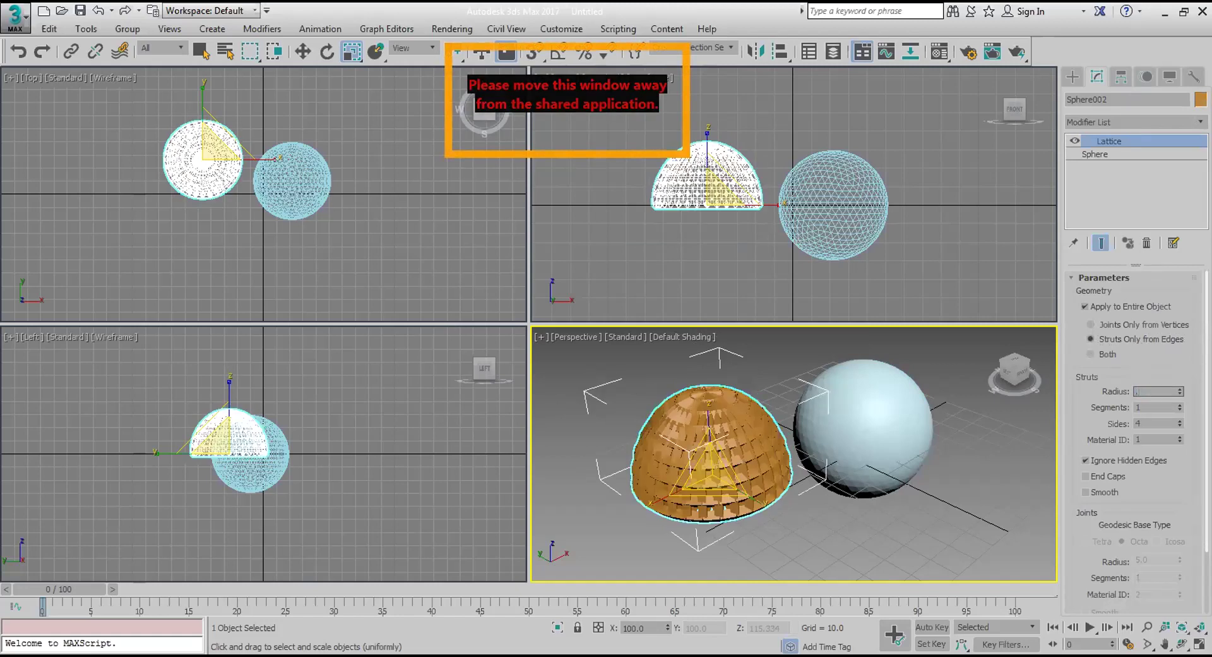
key("Return")
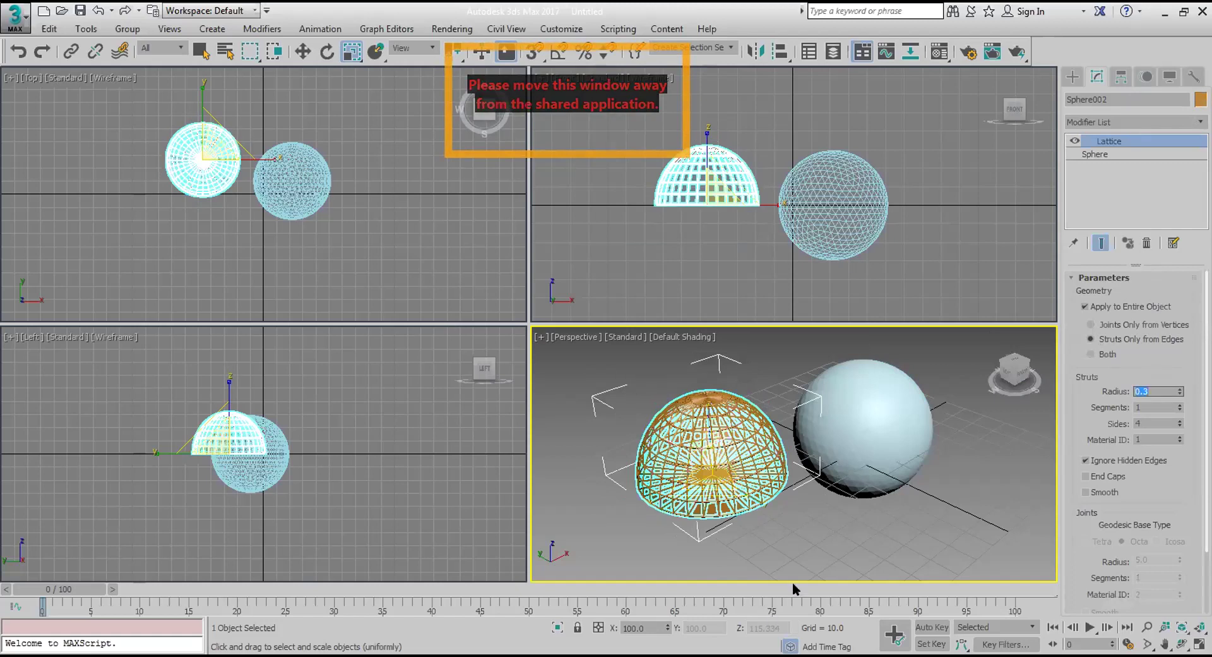
left_click(800, 553)
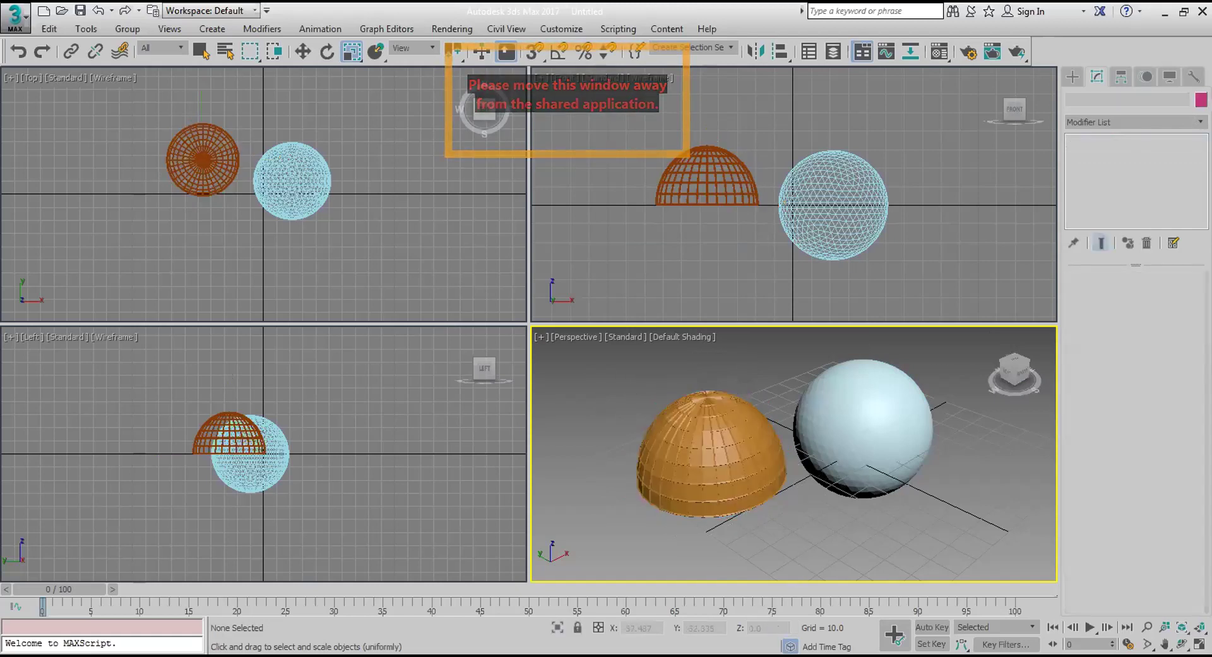
key("alt+w")
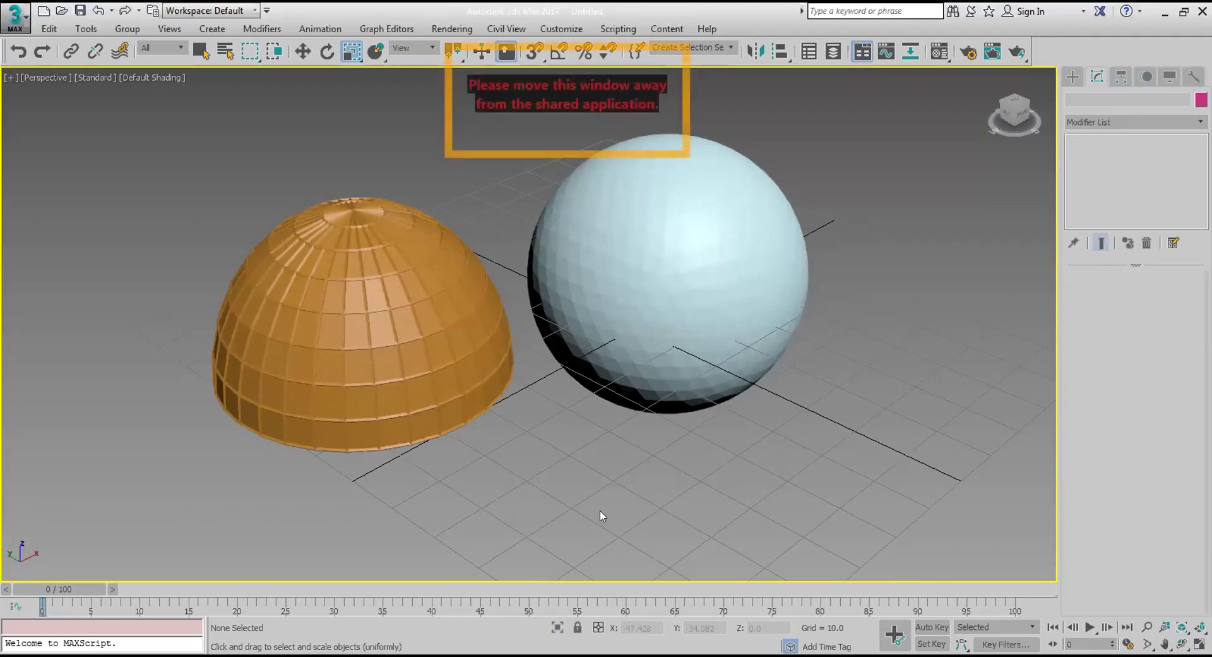
Reset the whole scene to an empty default one and confirm the reset.
left_click(19, 13)
left_click(47, 85)
left_click(605, 359)
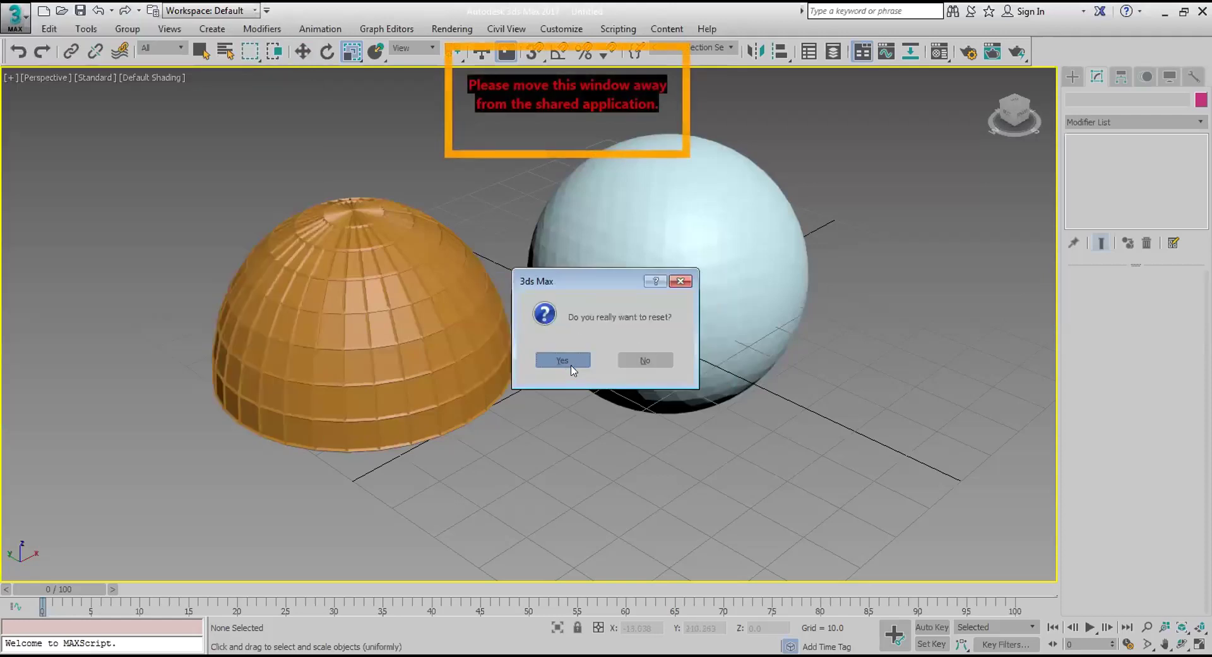
left_click(567, 358)
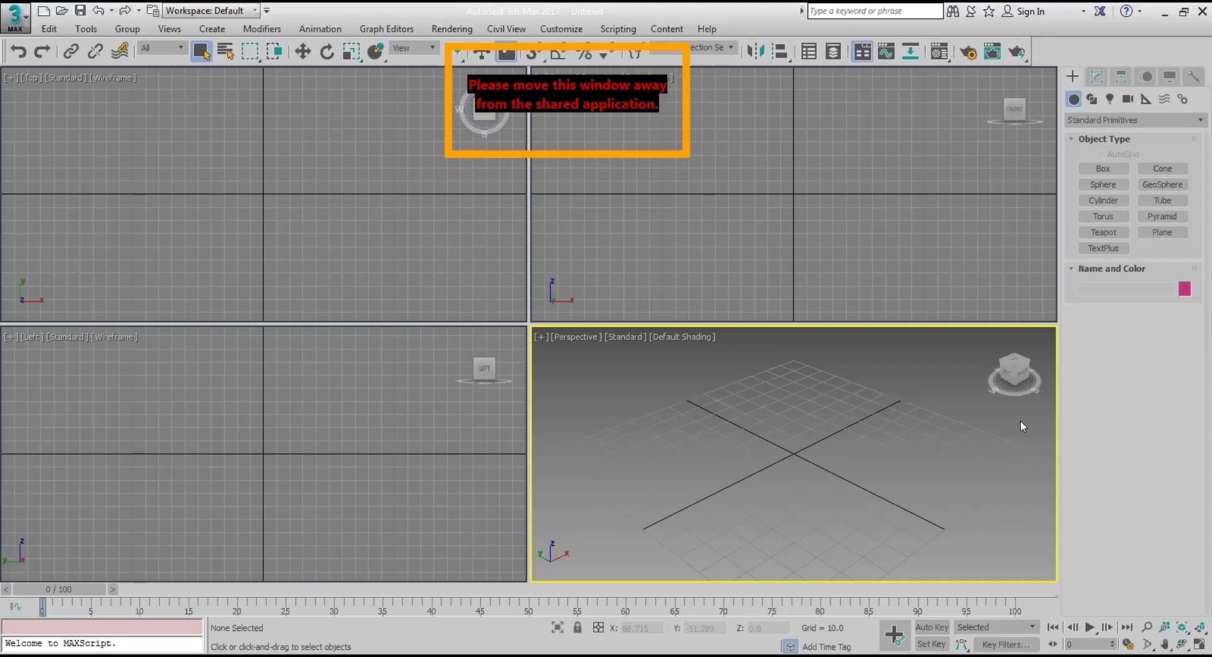
left_click(466, 208)
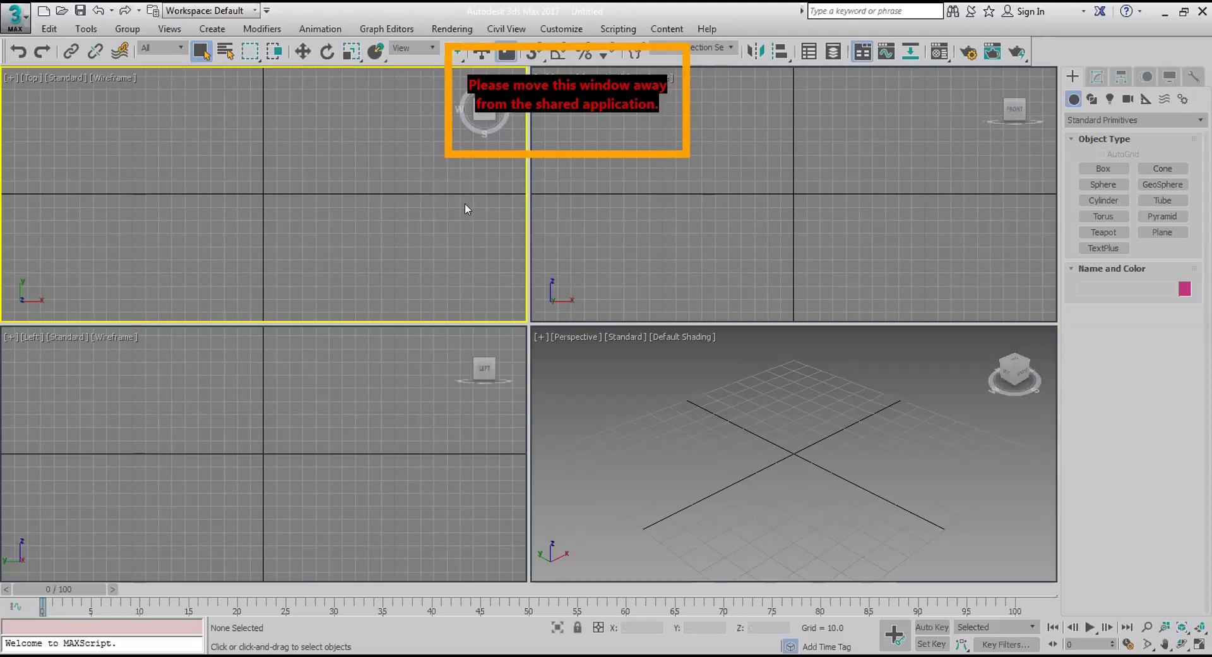
left_click_drag(560, 159, 657, 211)
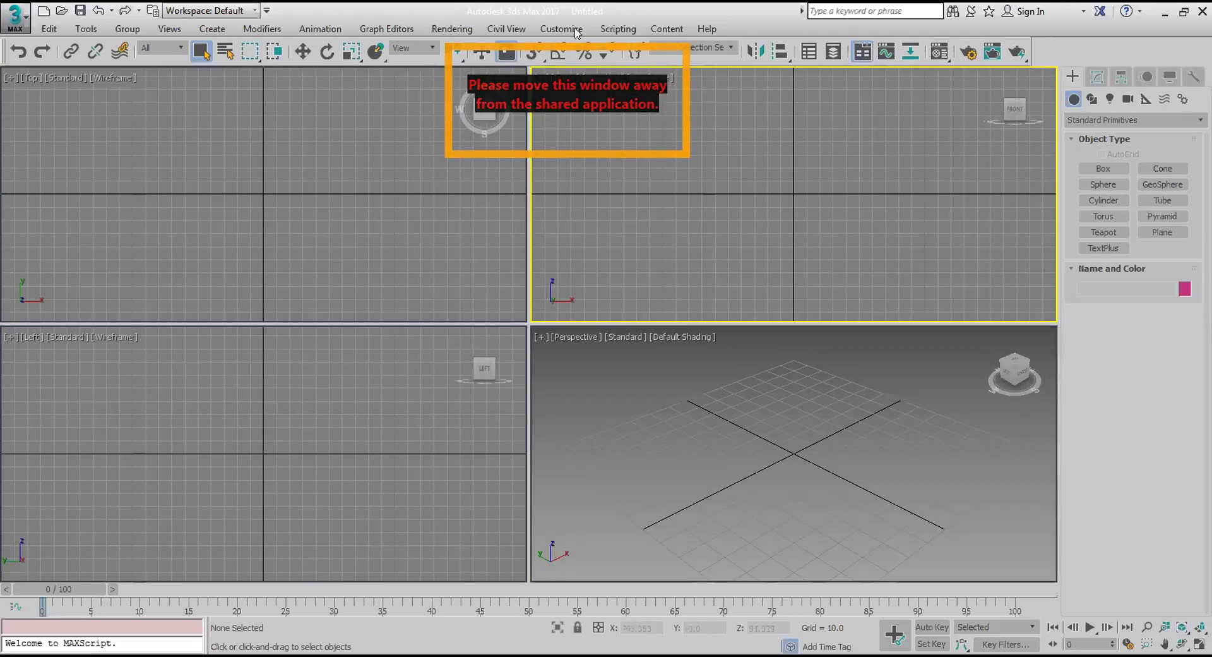
left_click(340, 224)
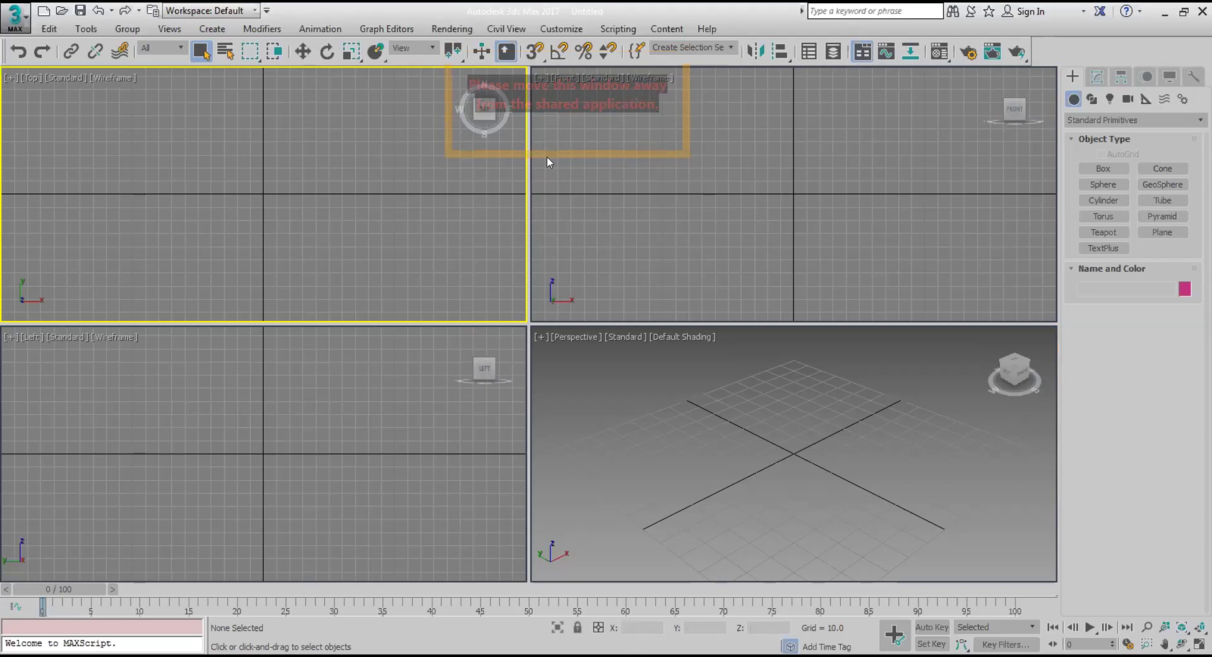
left_click(638, 156)
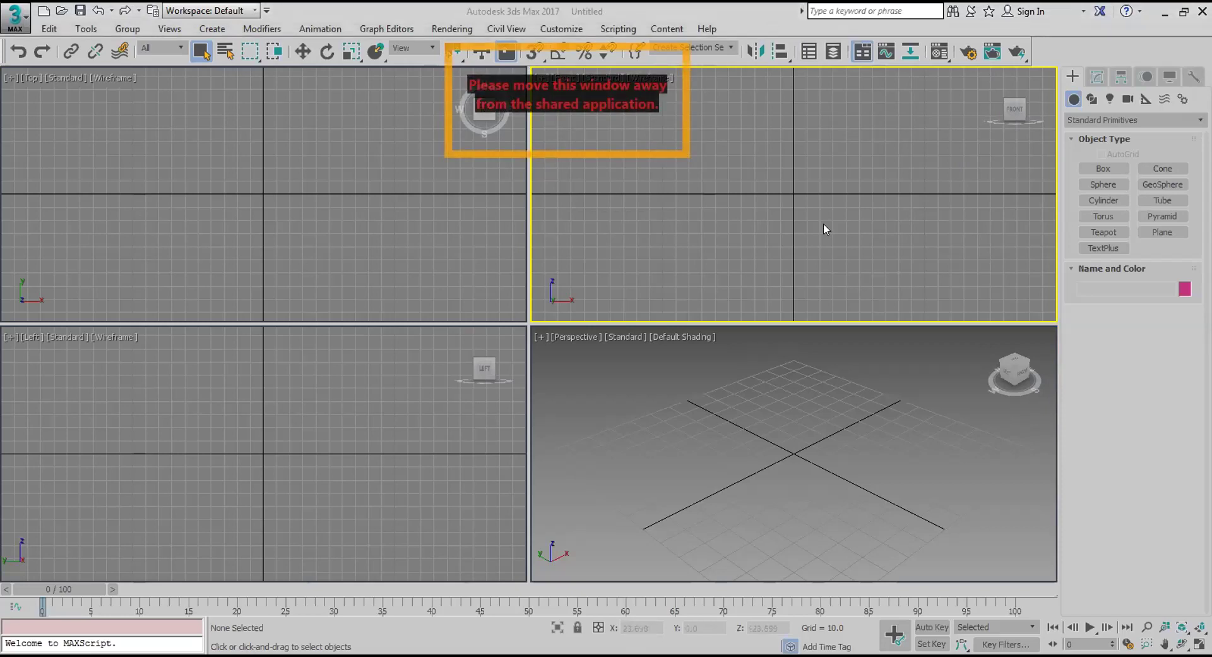
left_click(445, 73)
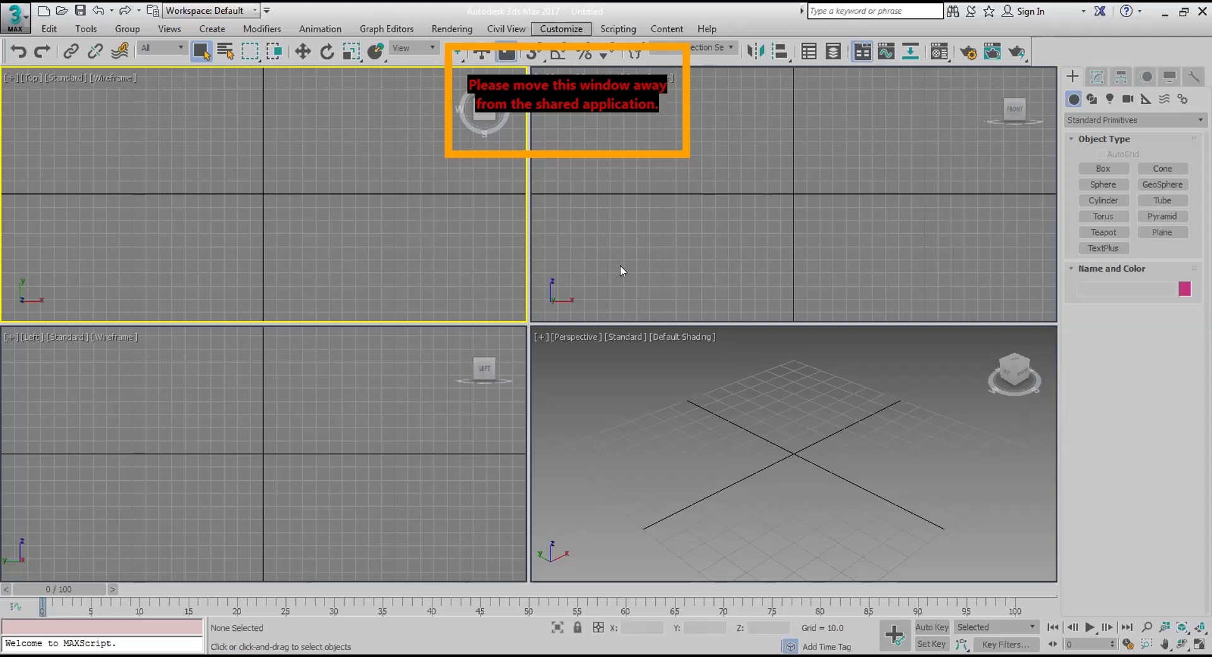
left_click(681, 159)
left_click_drag(681, 159, 715, 204)
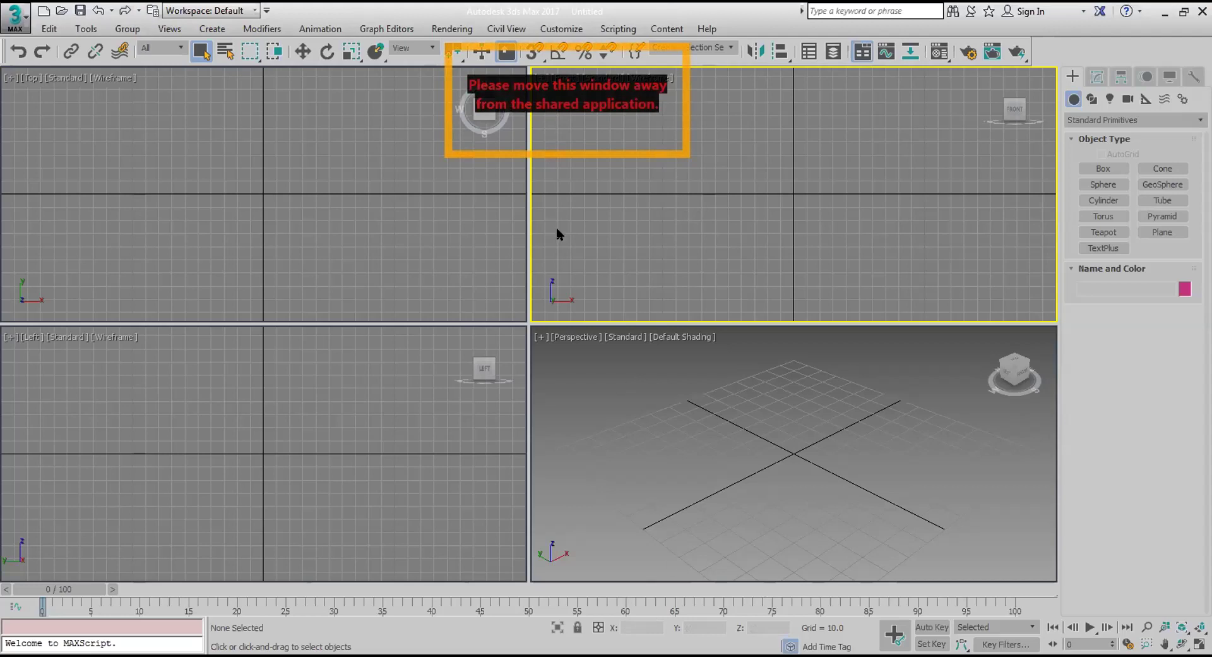
left_click(522, 85)
left_click(634, 230)
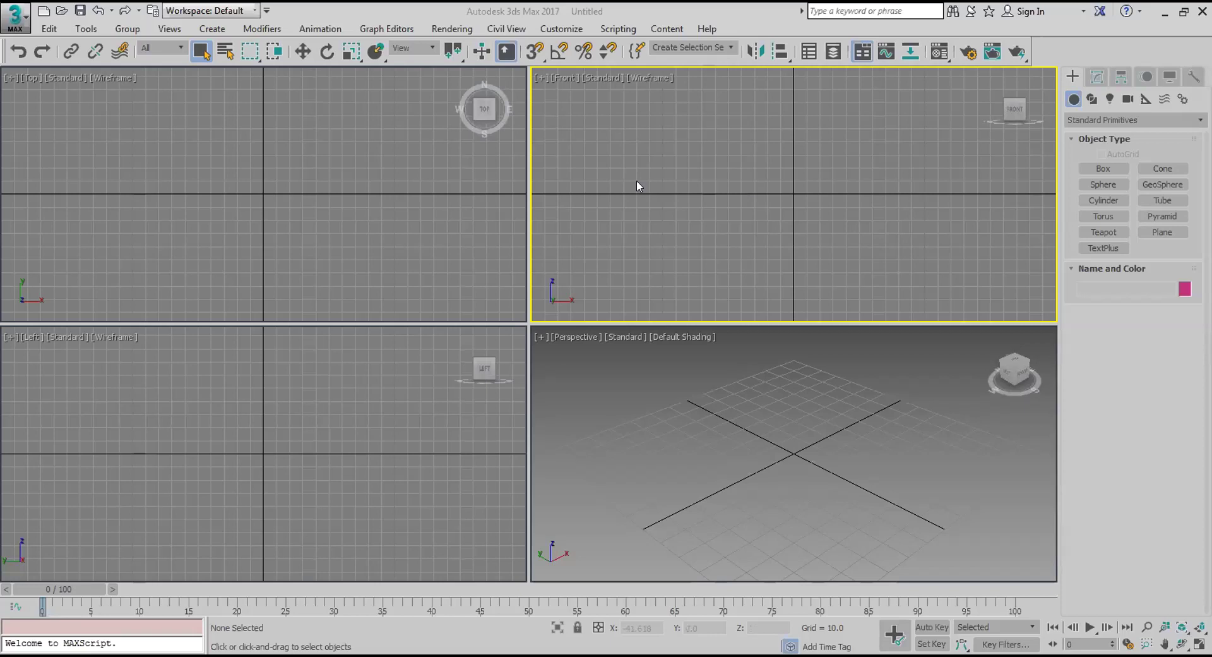
left_click(275, 258)
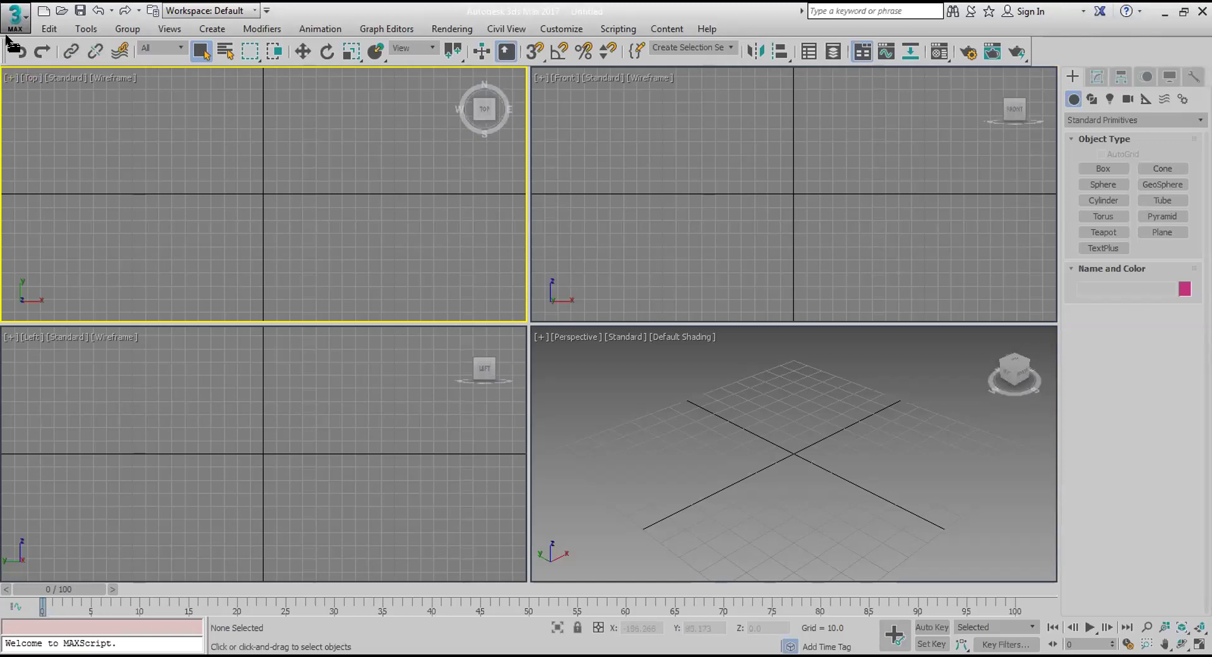
left_click(45, 30)
mouse_move(294, 28)
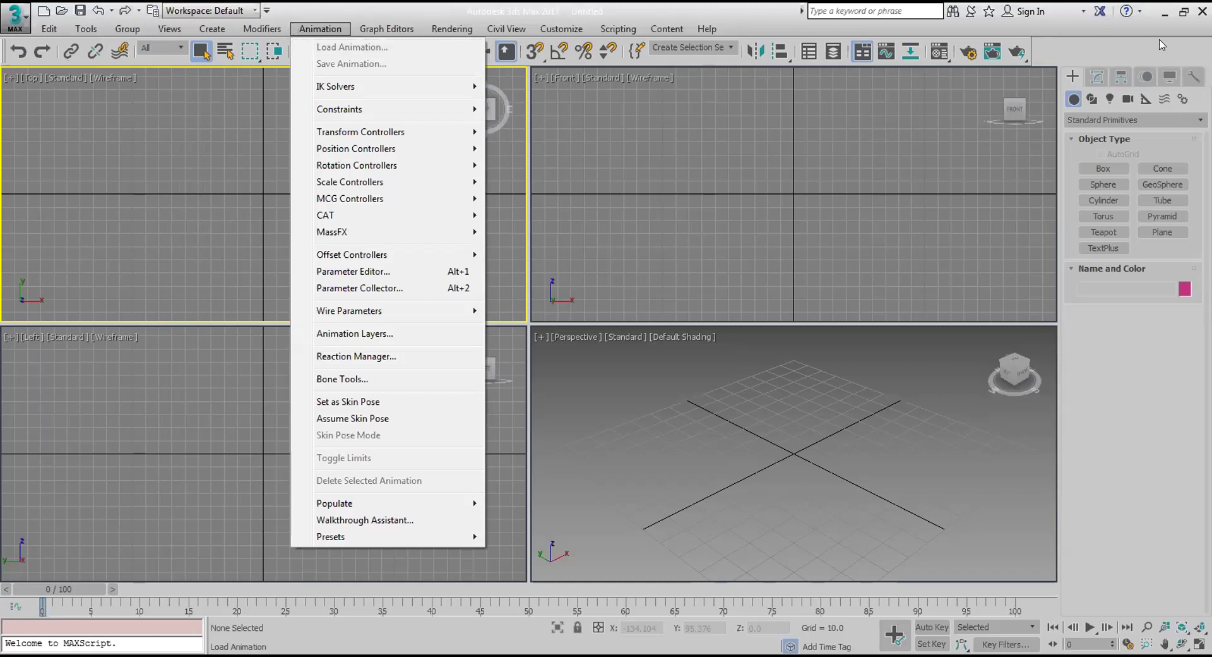
left_click(418, 71)
Switch through the Move and Rotate transform tools and leave the uniform Scale tool active.
left_click(351, 52)
left_click(303, 52)
left_click(327, 52)
left_click(346, 53)
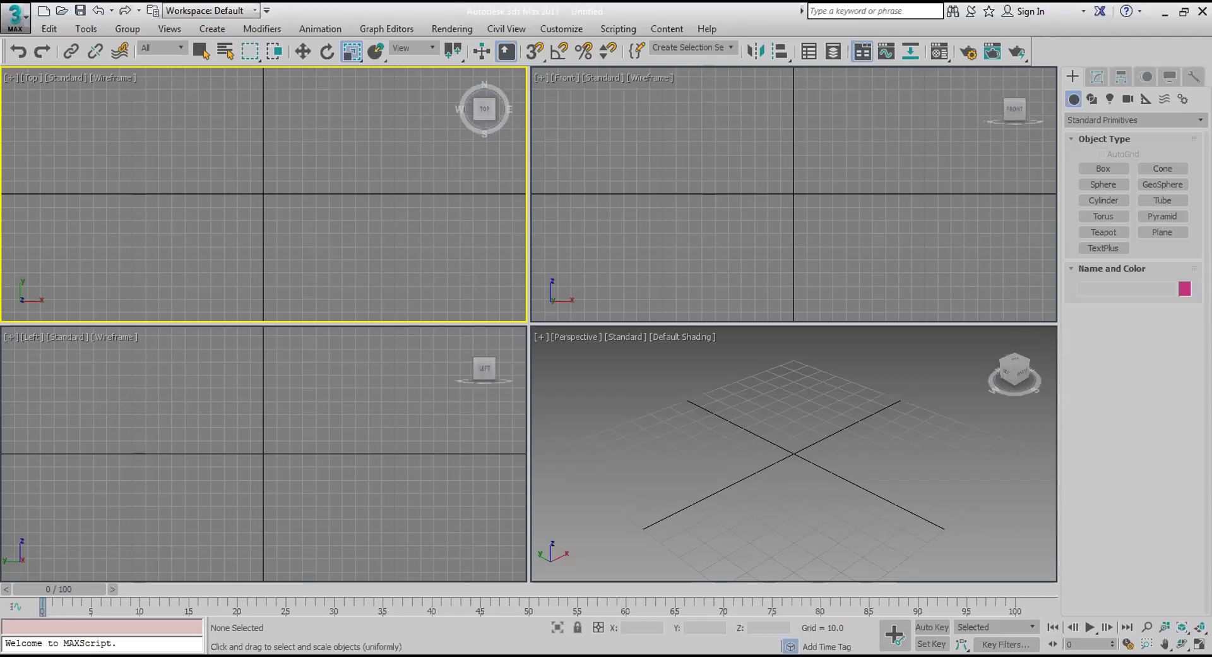
Look through the custom UI scheme files, selecting DefaultUI.ui and ame-light.ui, and leave without loading a scheme.
left_click(542, 31)
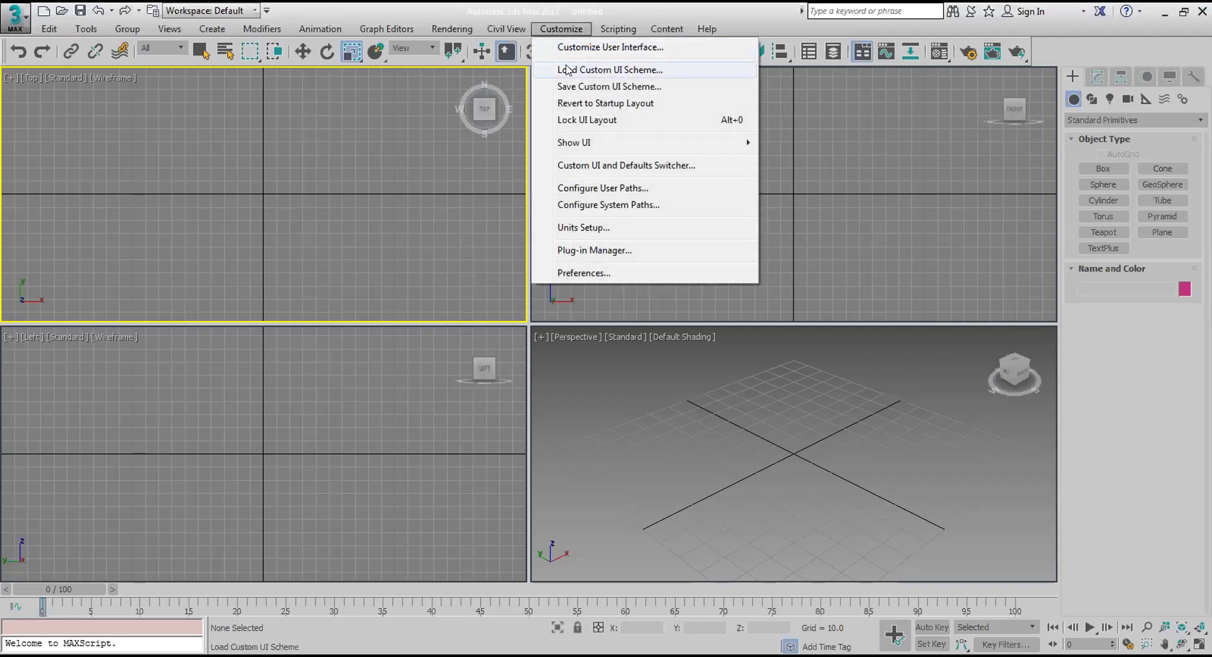
left_click(567, 70)
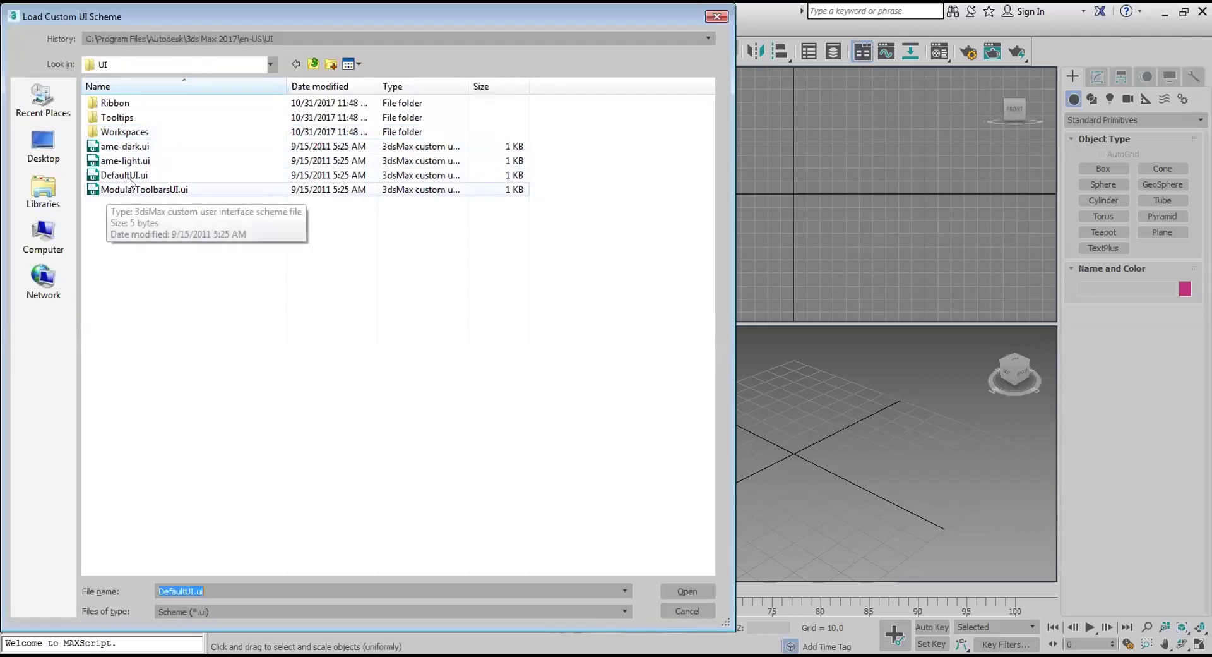
left_click(130, 176)
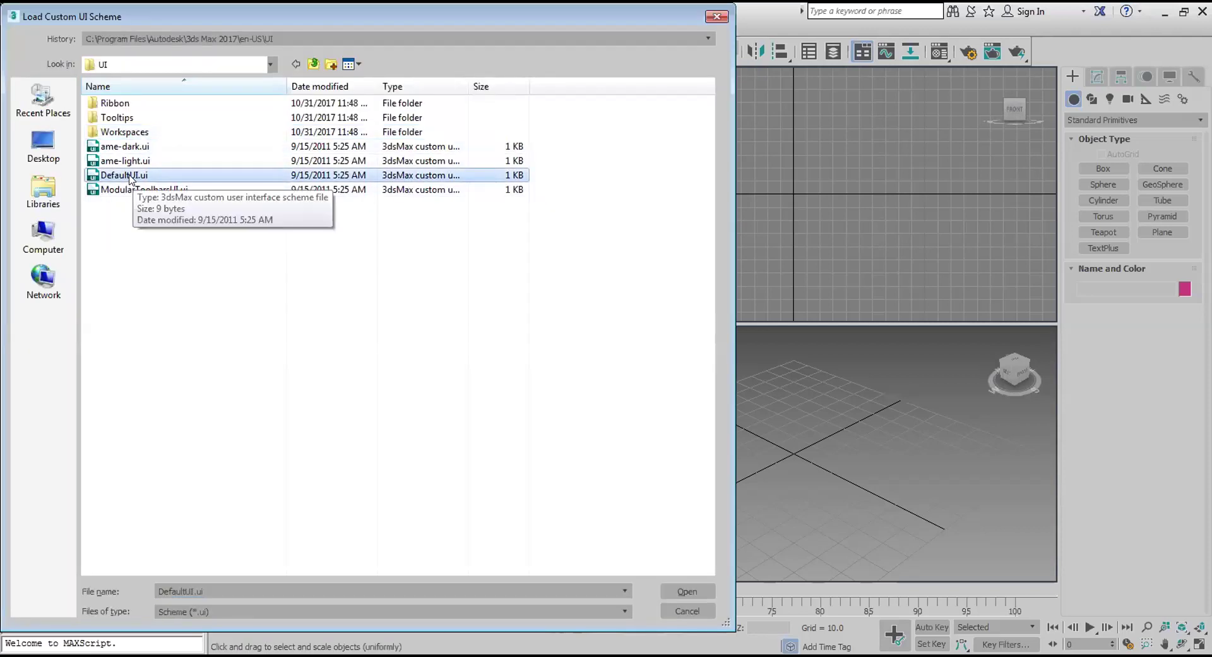
left_click(137, 162)
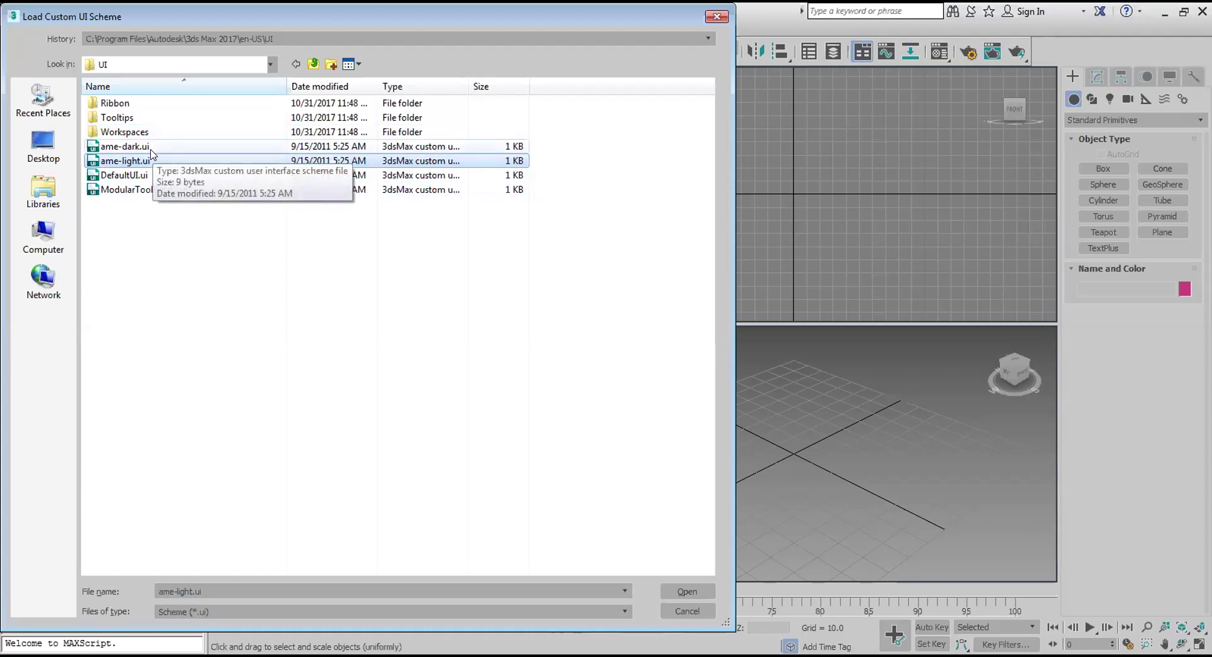
left_click(151, 160)
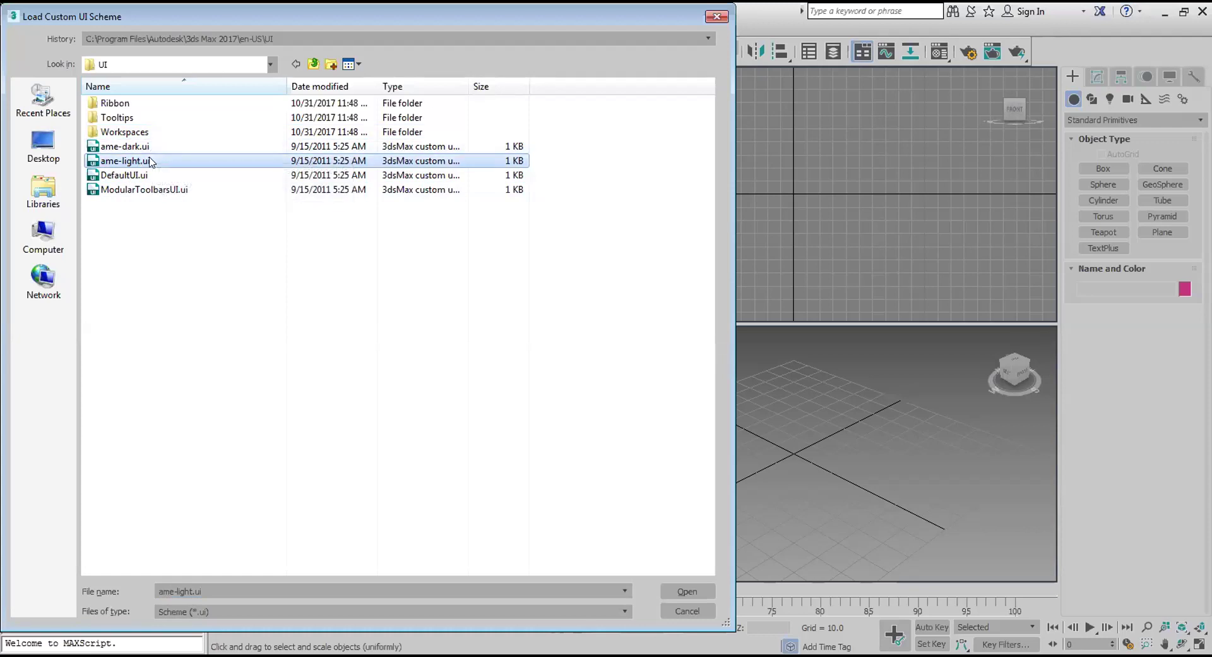
left_click(694, 616)
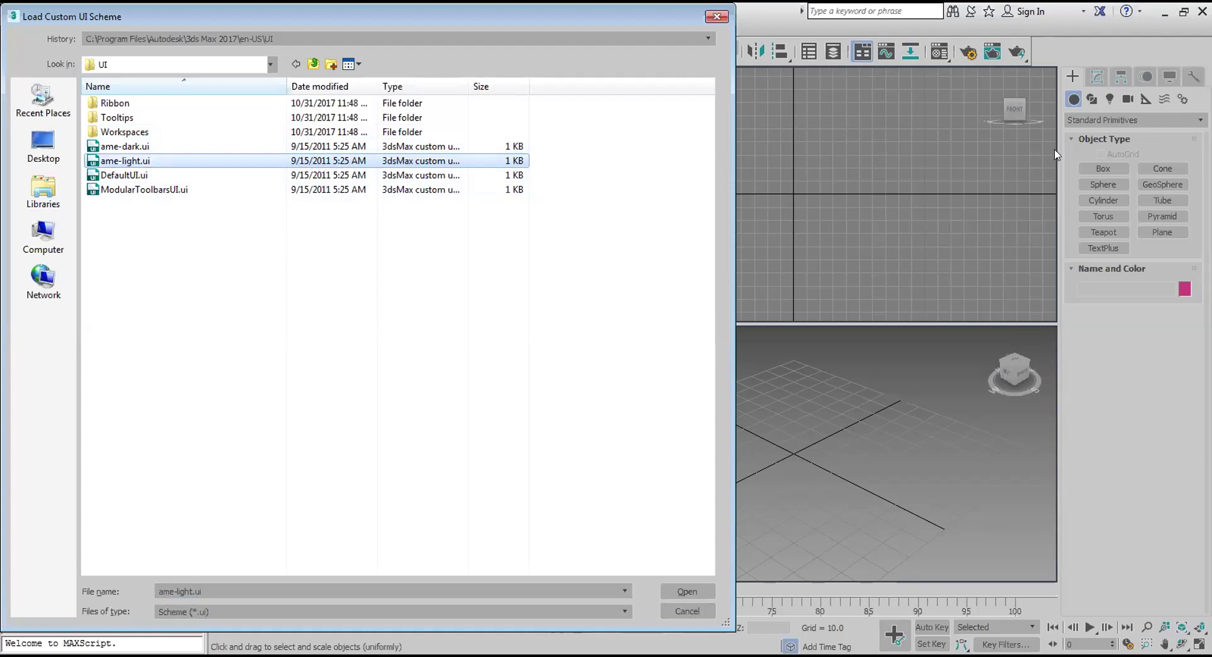
left_click(716, 16)
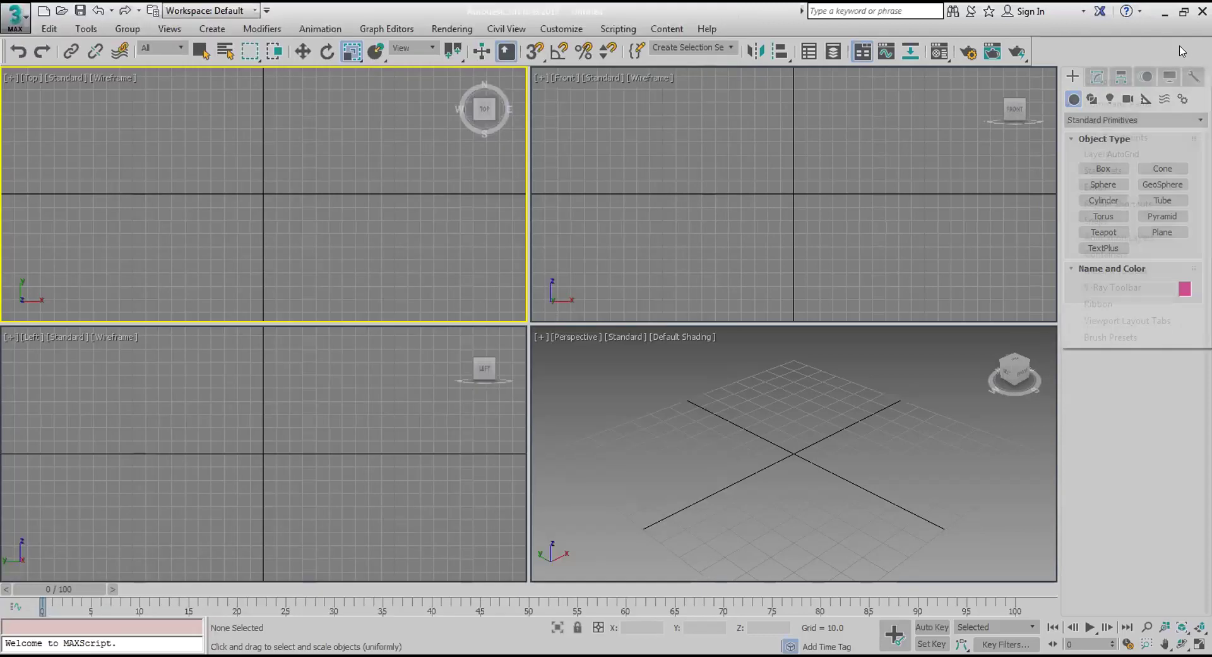
right_click(1073, 76)
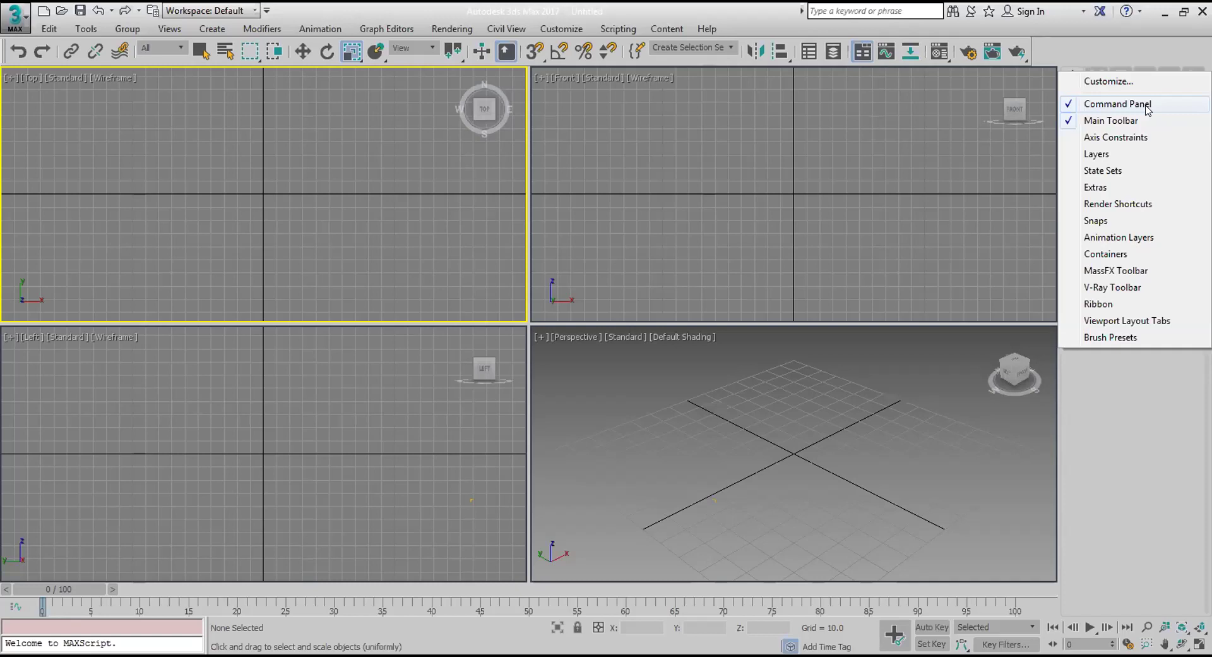
left_click(755, 127)
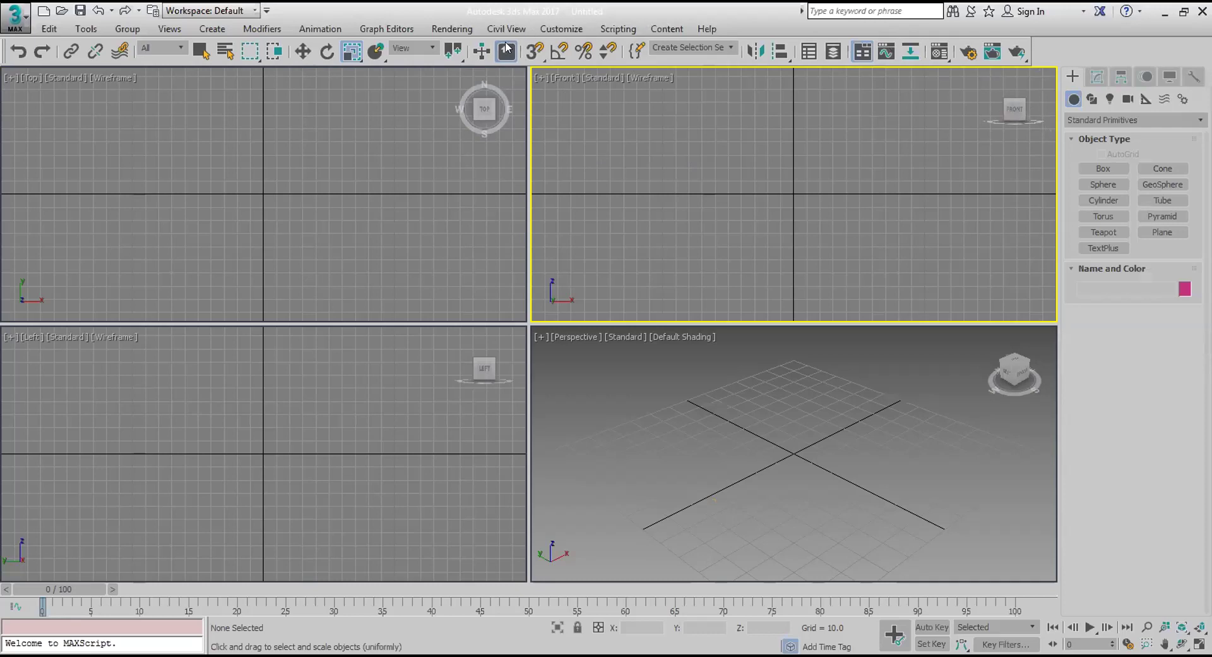
left_click(561, 29)
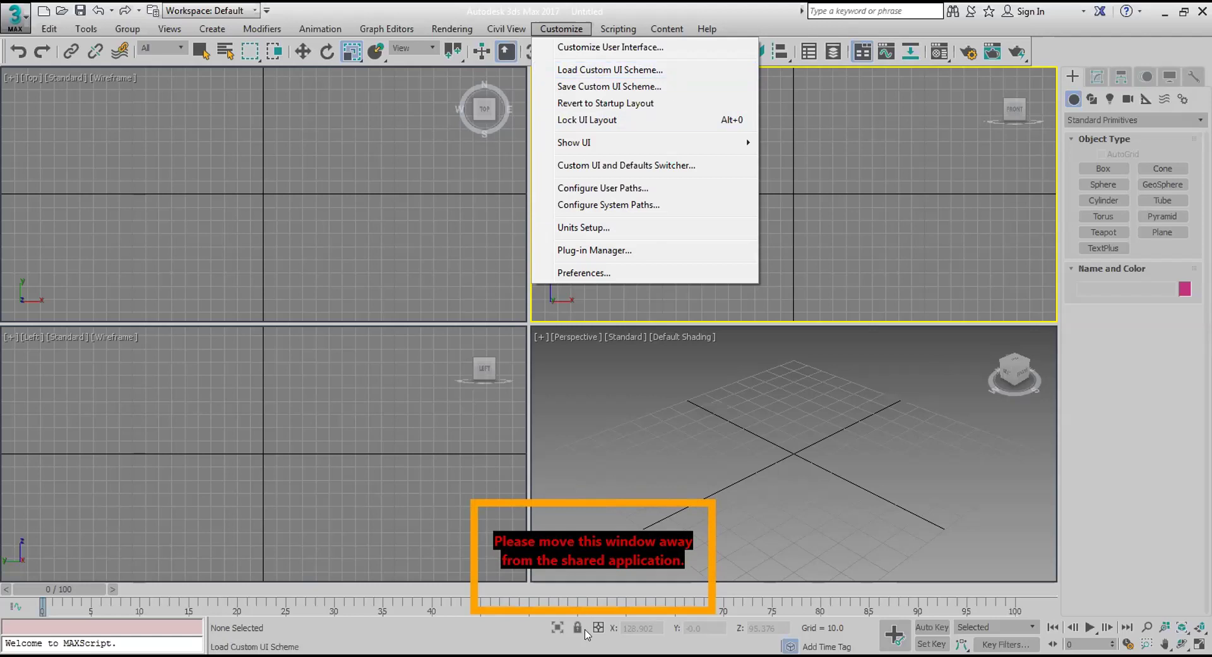
key("Escape")
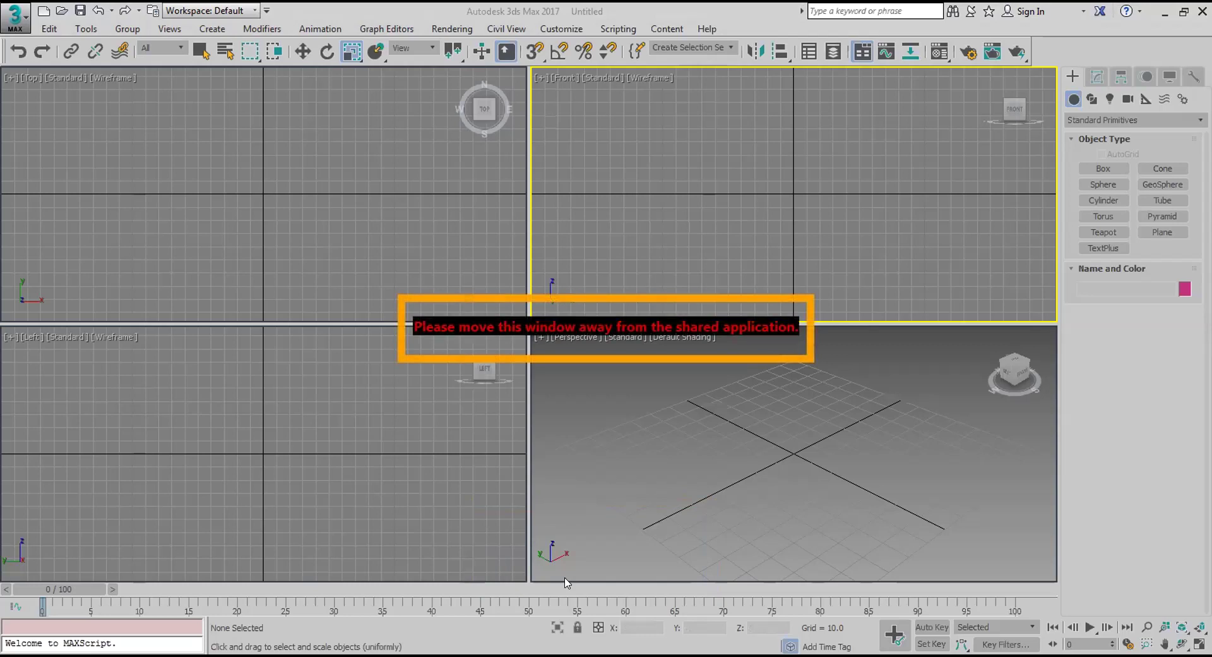
left_click(622, 355)
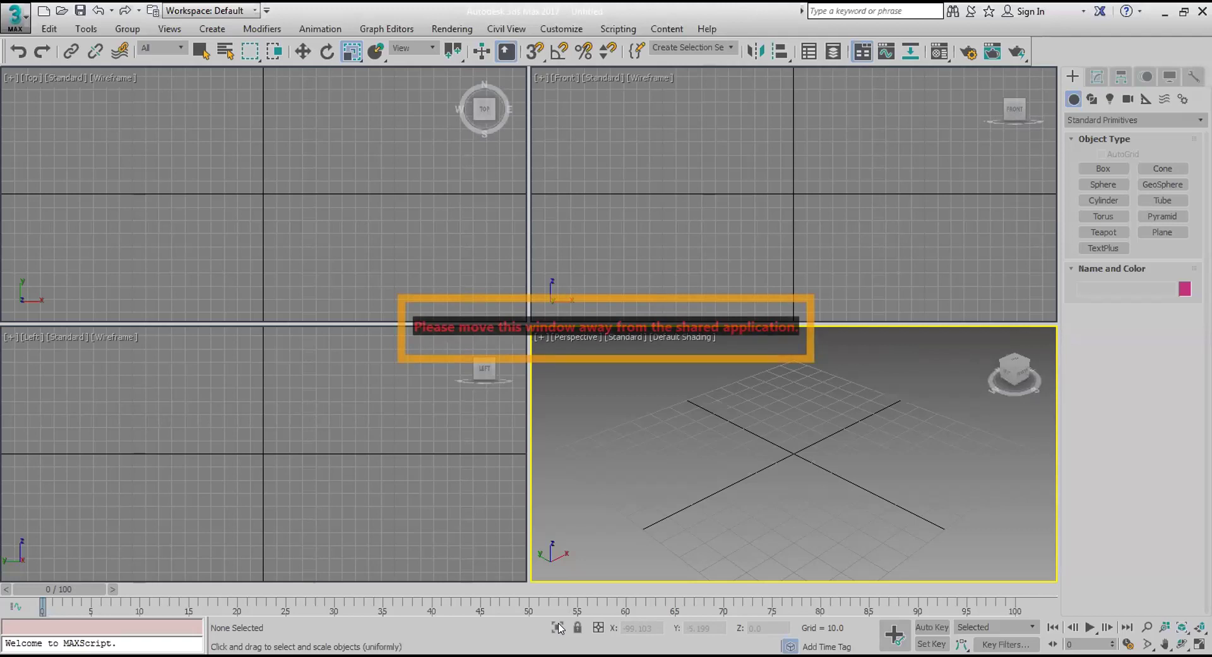
left_click(789, 192)
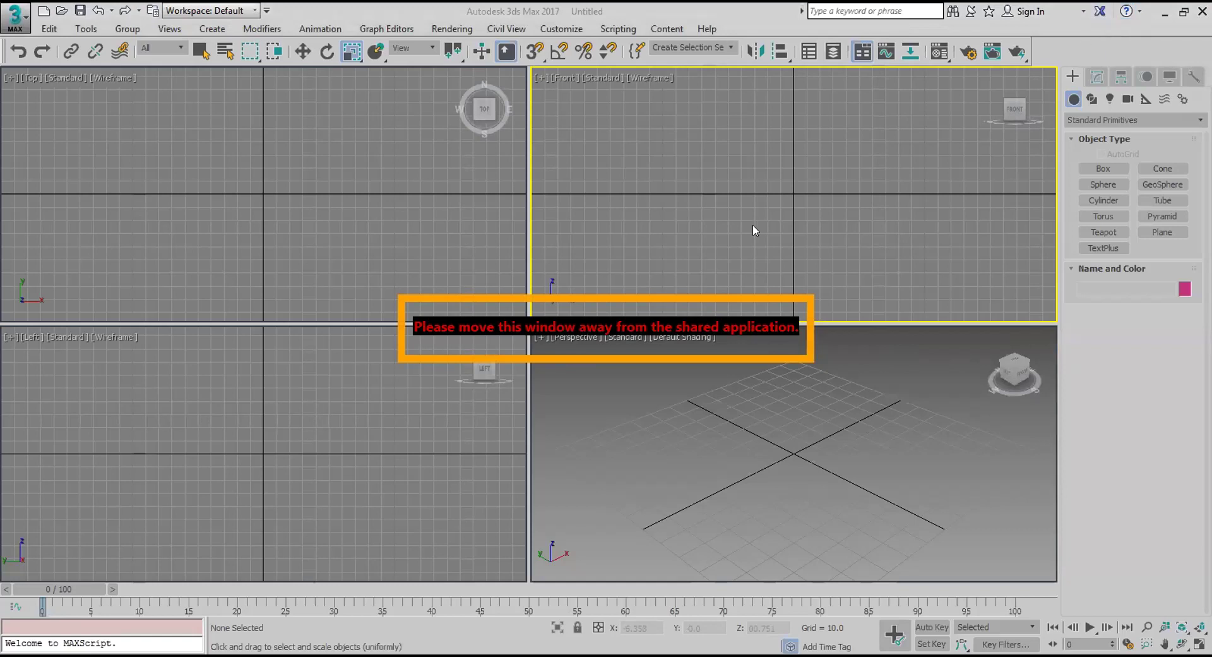
left_click(547, 31)
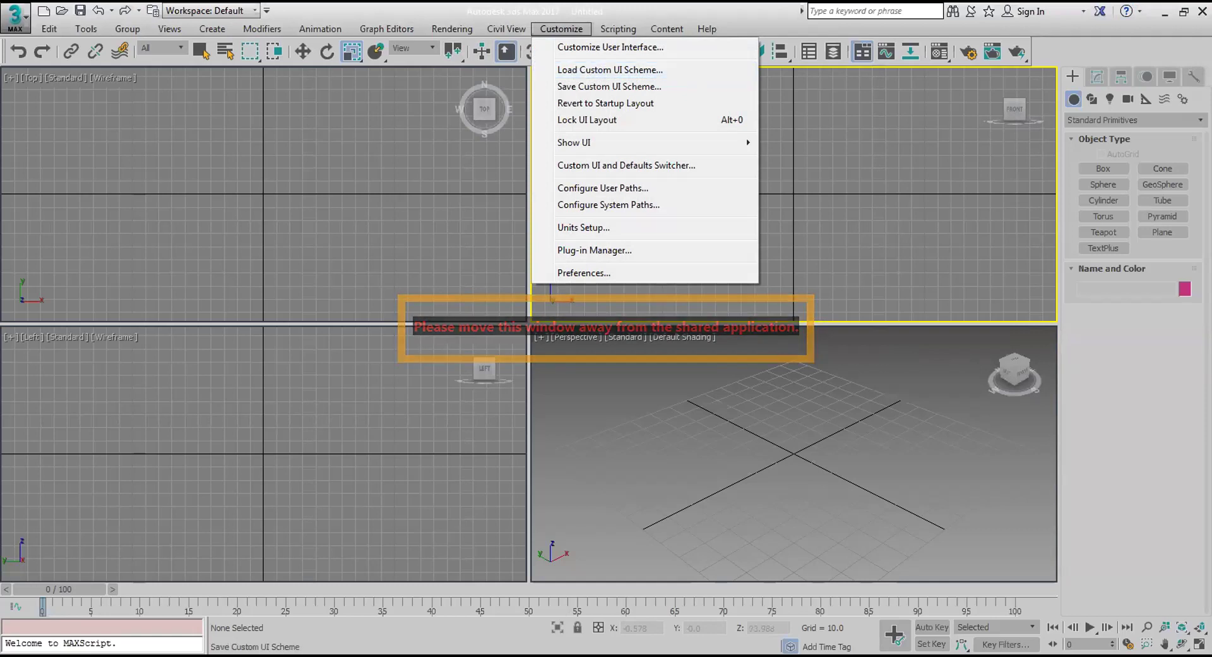
Show the floating Layers toolbar in the workspace.
right_click(1179, 52)
right_click(1179, 53)
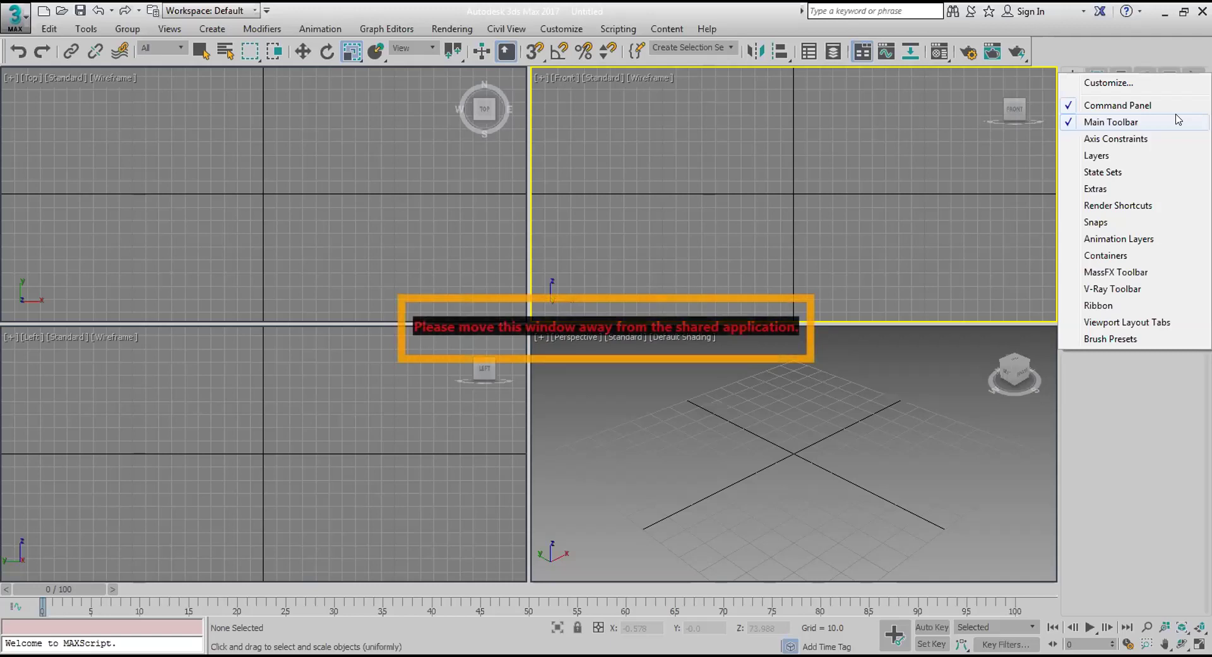
left_click(1159, 160)
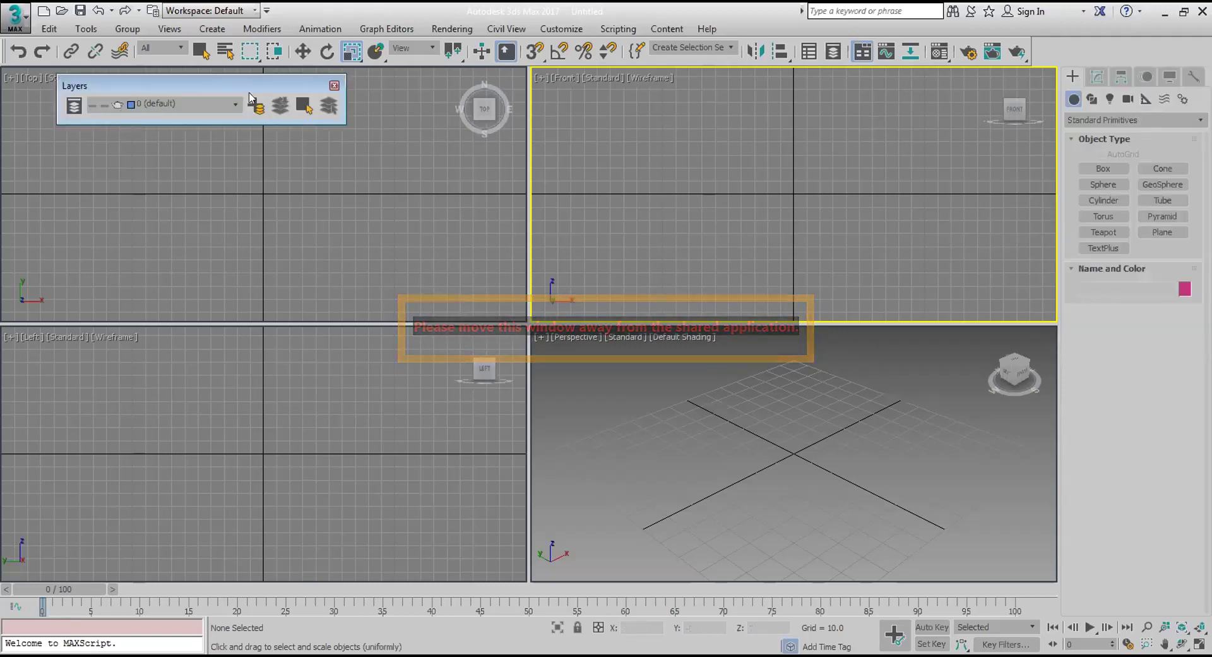
Close the floating Layers toolbar and look over the list of optional toolbars without enabling any.
left_click(334, 87)
right_click(1173, 52)
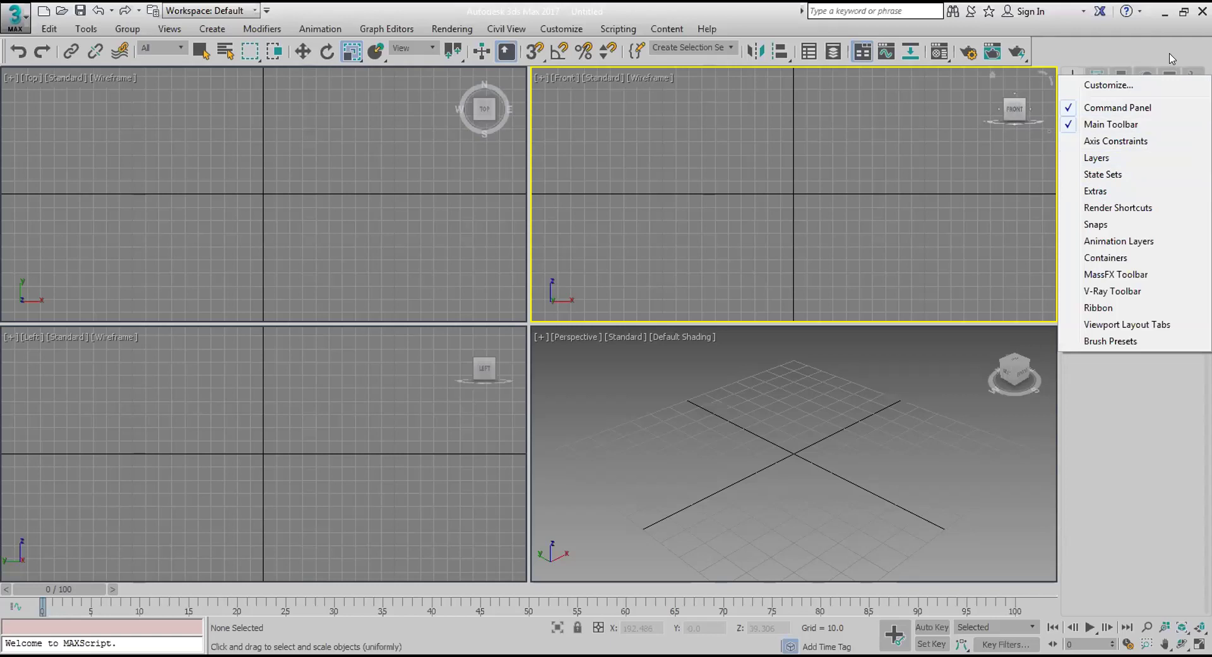
left_click(900, 202)
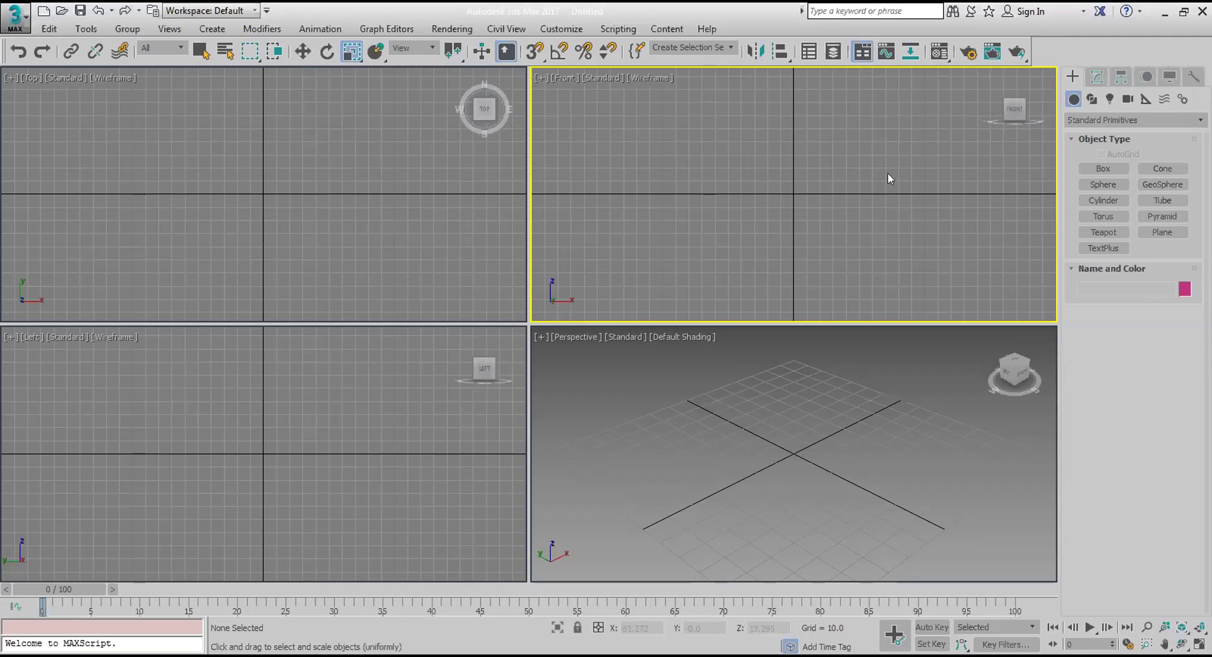
Make the Top, Front, Left and Perspective viewports active in turn, ending on the Top viewport.
left_click(381, 178)
left_click(634, 178)
left_click(403, 205)
left_click(683, 194)
left_click(356, 478)
left_click(735, 475)
left_click(650, 259)
left_click(379, 272)
left_click(323, 435)
left_click(296, 230)
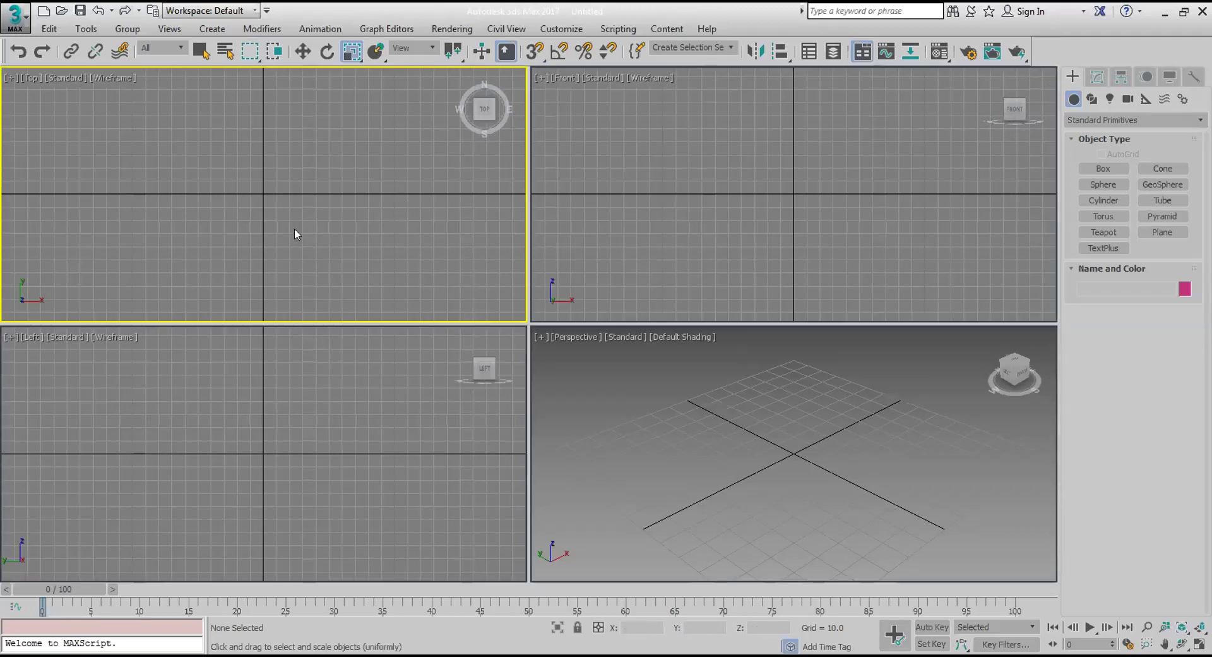
Create a box about 40 x 35 x 39 units and a sphere of about 17.3 radius beside it in the Perspective viewport.
left_click(723, 456)
left_click(1103, 168)
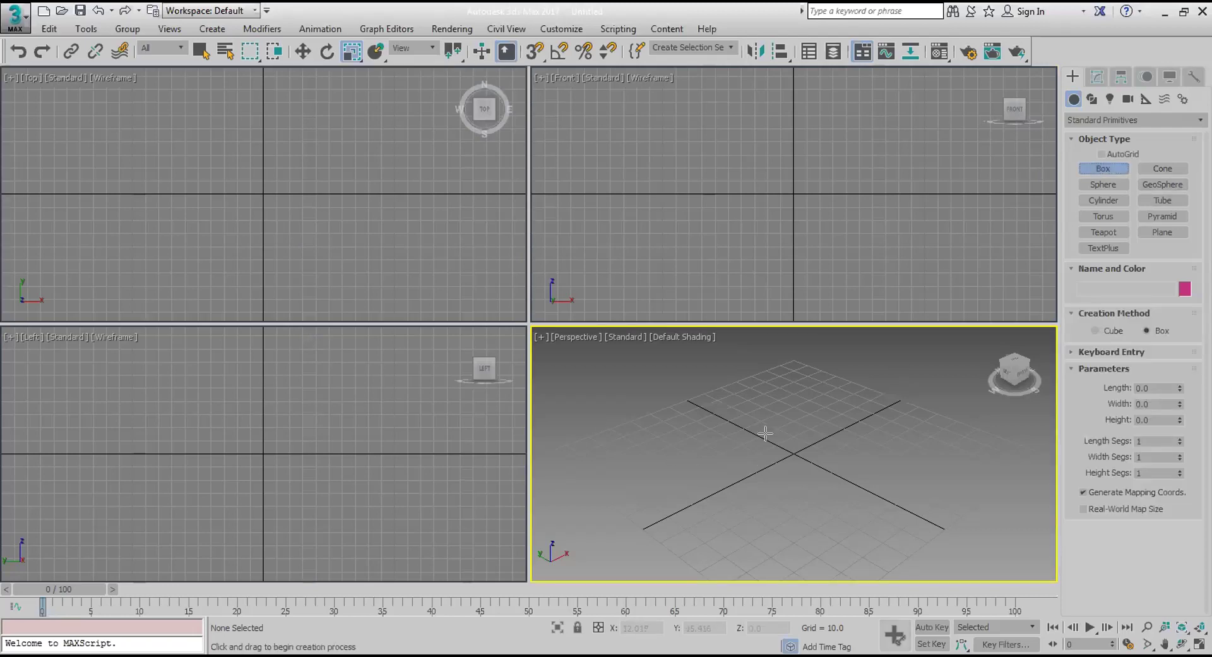
left_click_drag(793, 434, 803, 510)
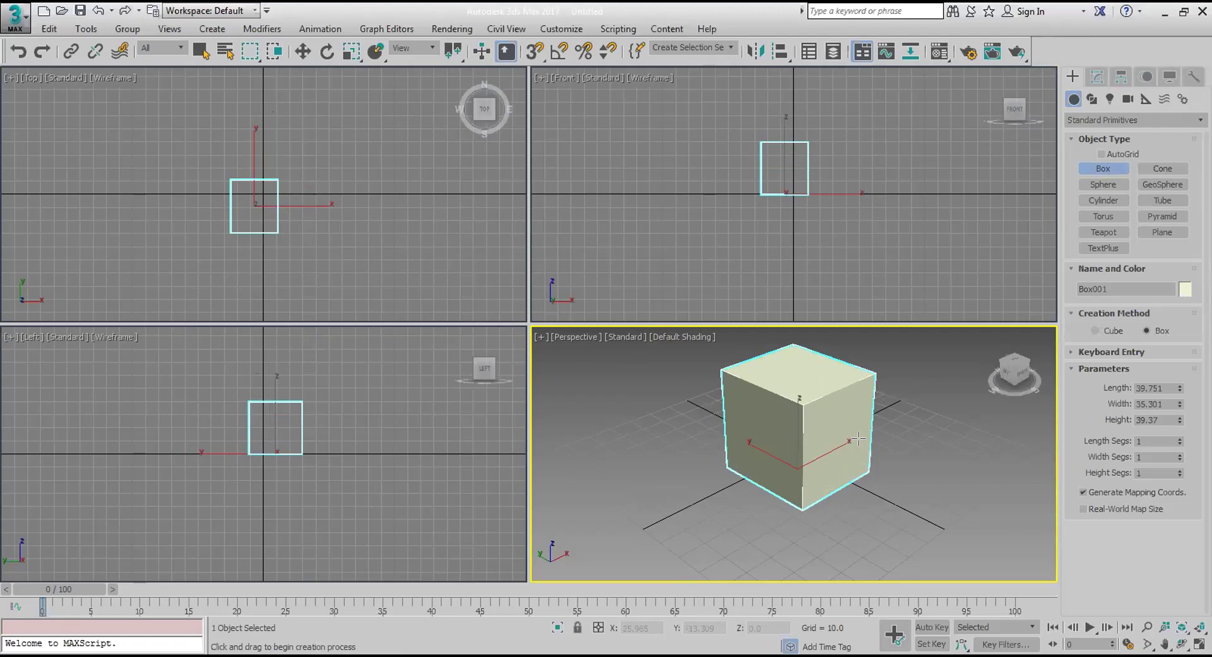
left_click(1103, 184)
left_click_drag(699, 487, 706, 513)
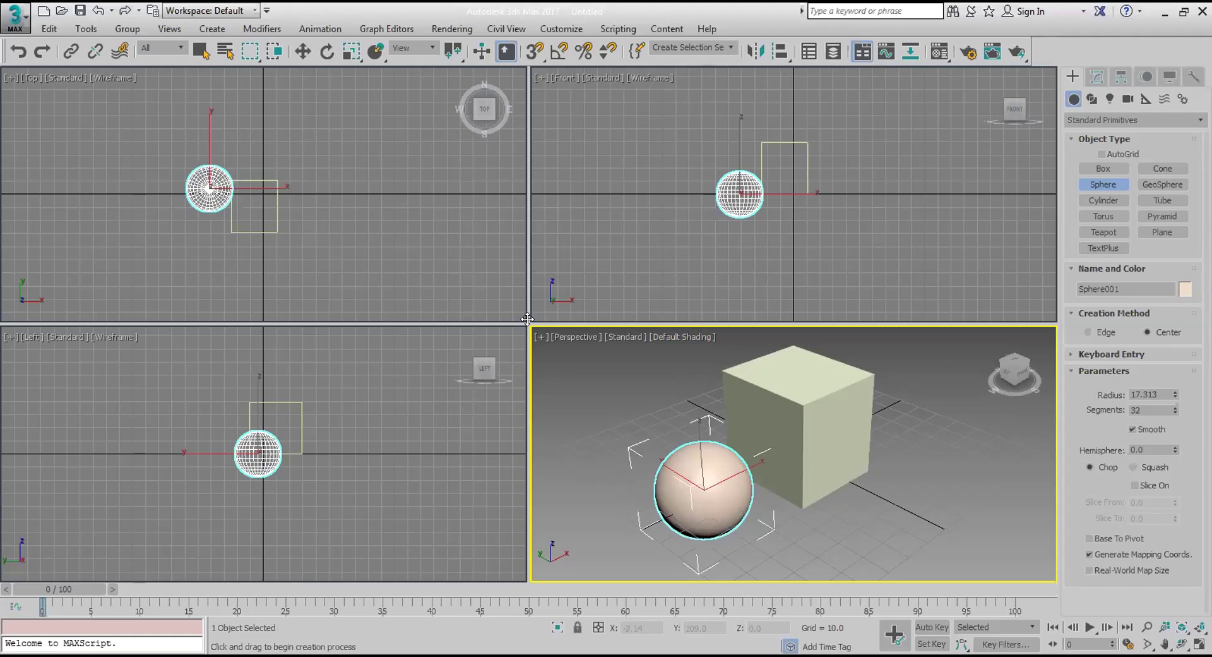
Enlarge the Perspective viewport by moving the shared viewport divider, and reset the viewport layout.
left_click_drag(527, 318, 248, 210)
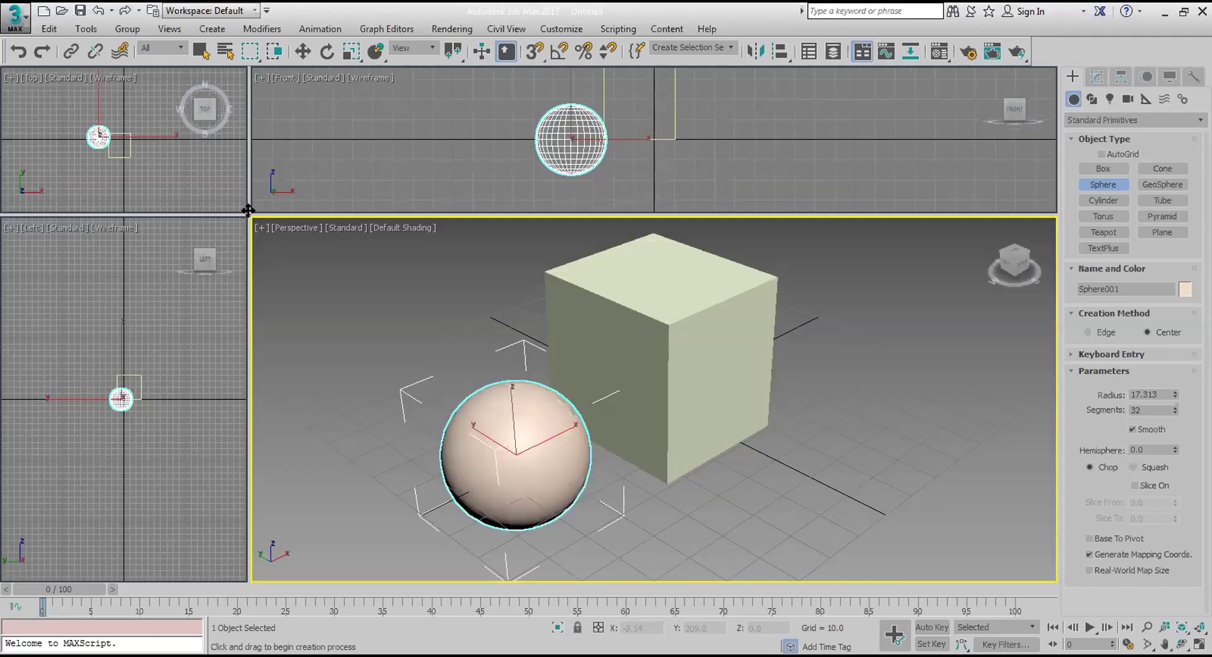
left_click_drag(249, 211, 470, 106)
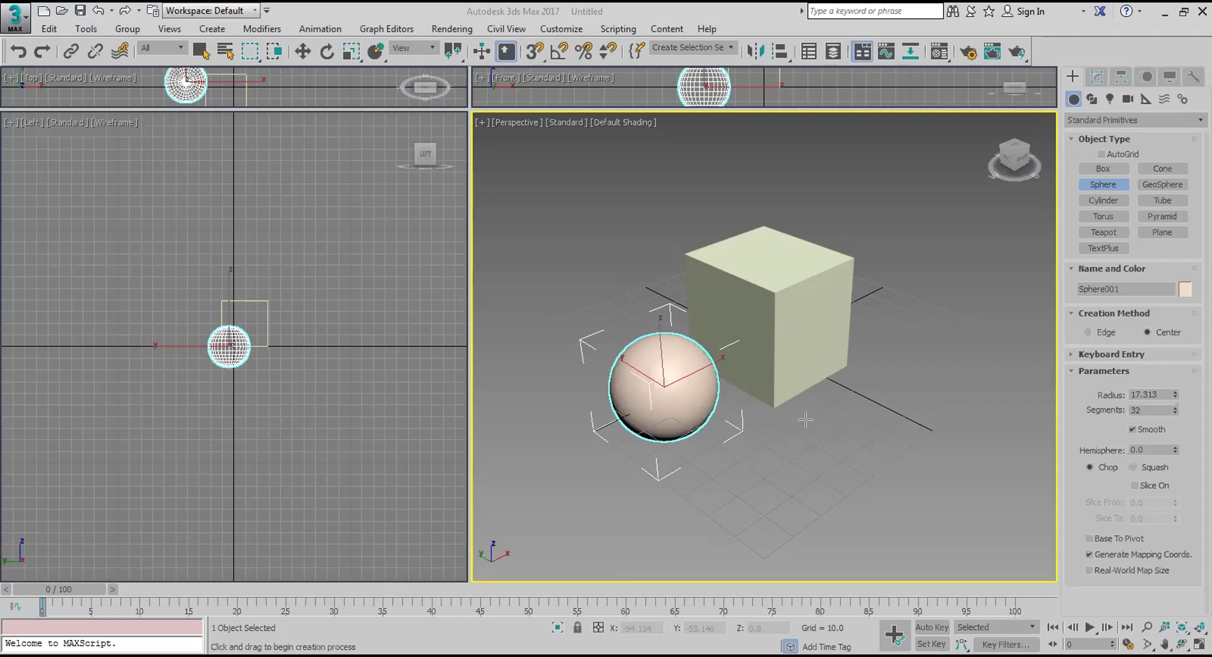
middle_click_drag(814, 378, 832, 396)
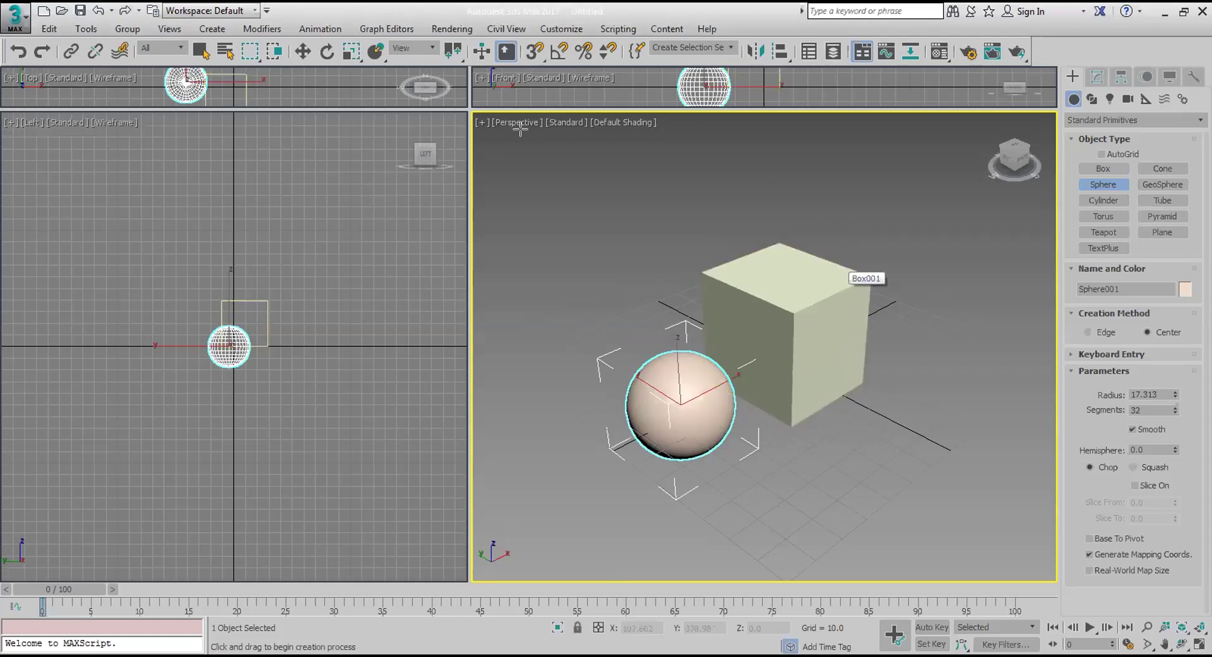
right_click(469, 111)
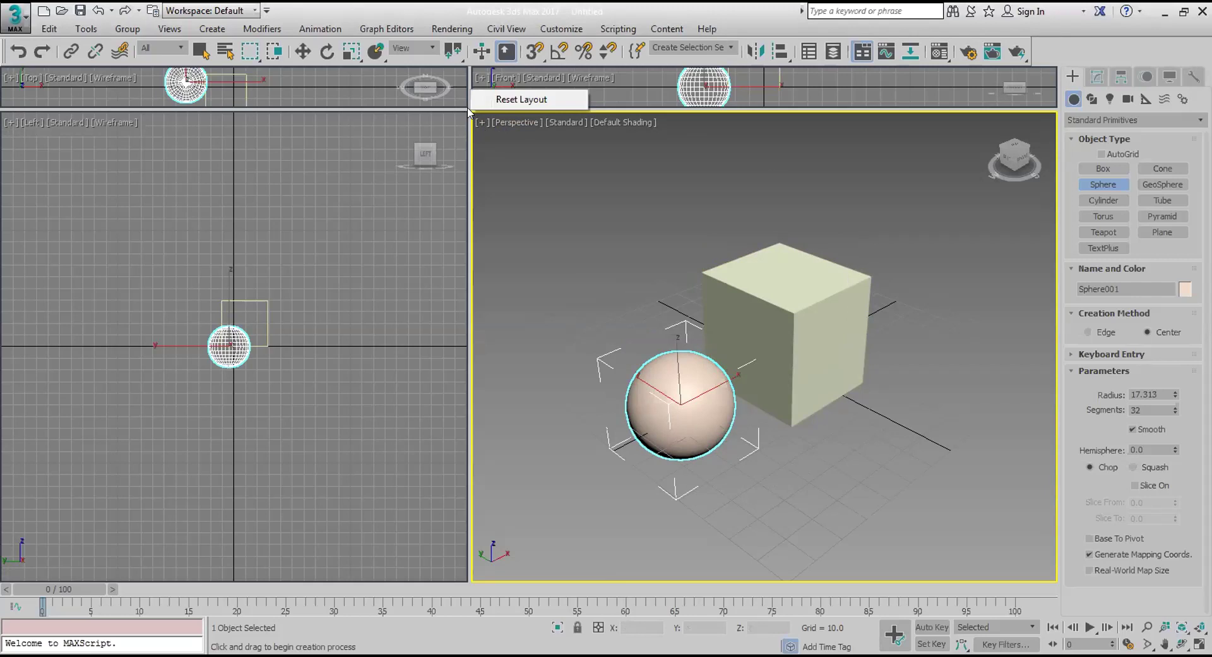
left_click(508, 100)
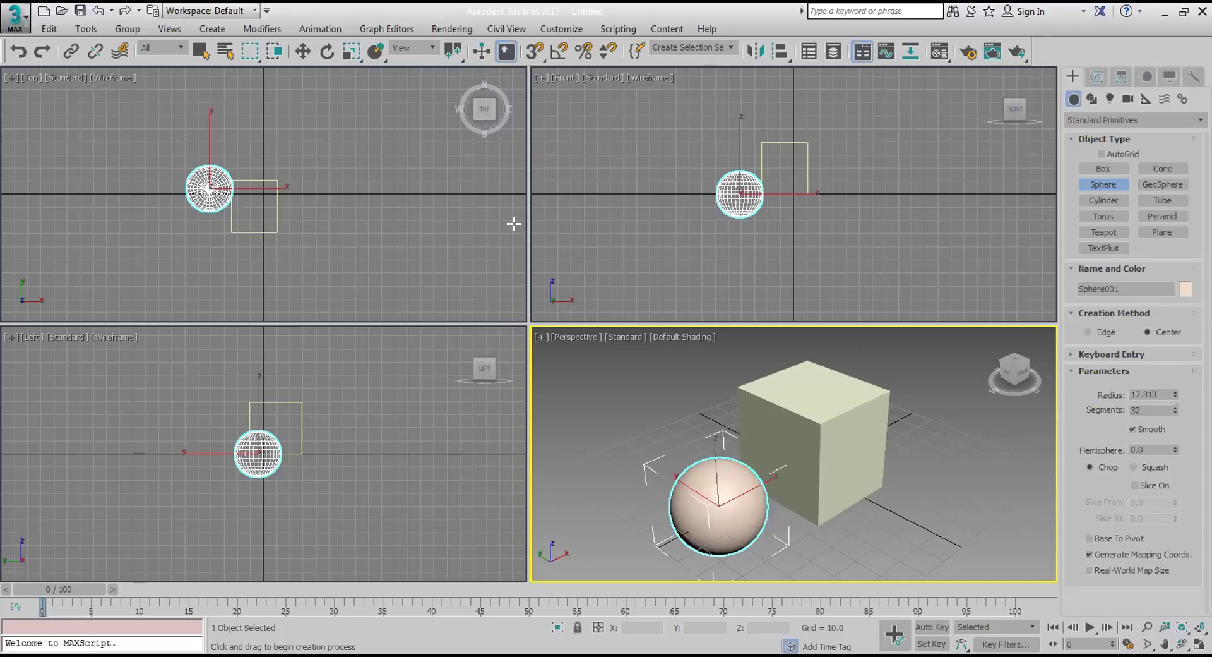
Apply the viewport layout with one large Top view and the Front, Left and Perspective views stacked on its right.
left_click(540, 336)
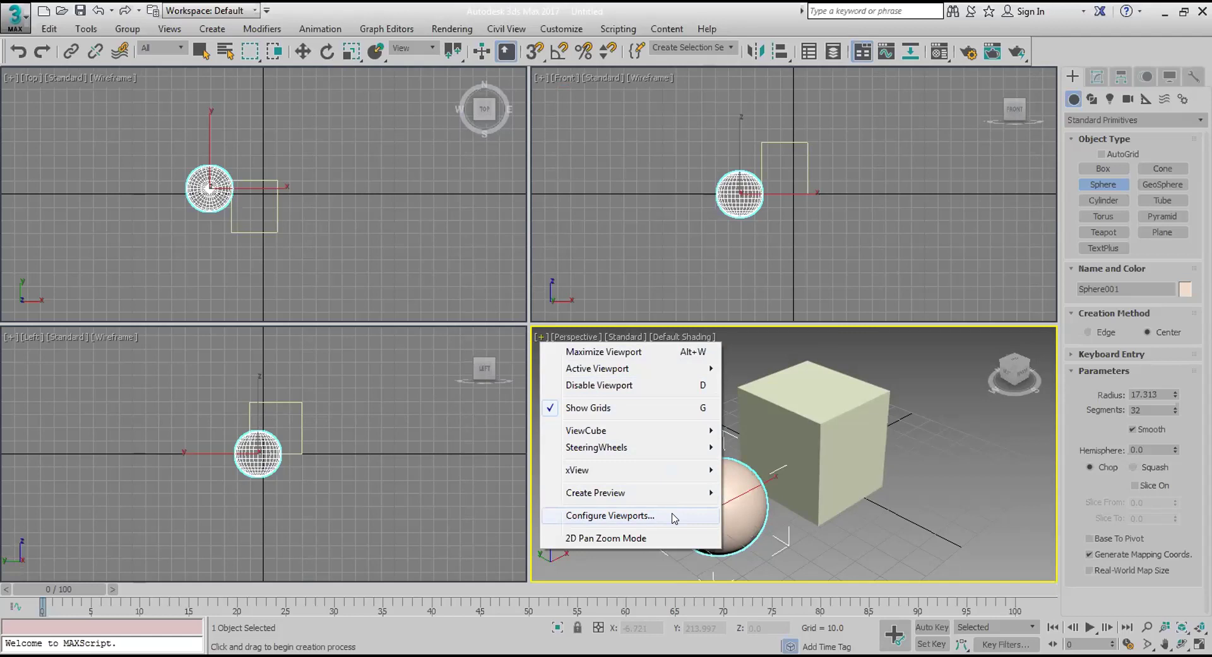
left_click(568, 284)
left_click(471, 246)
left_click(547, 336)
left_click(539, 336)
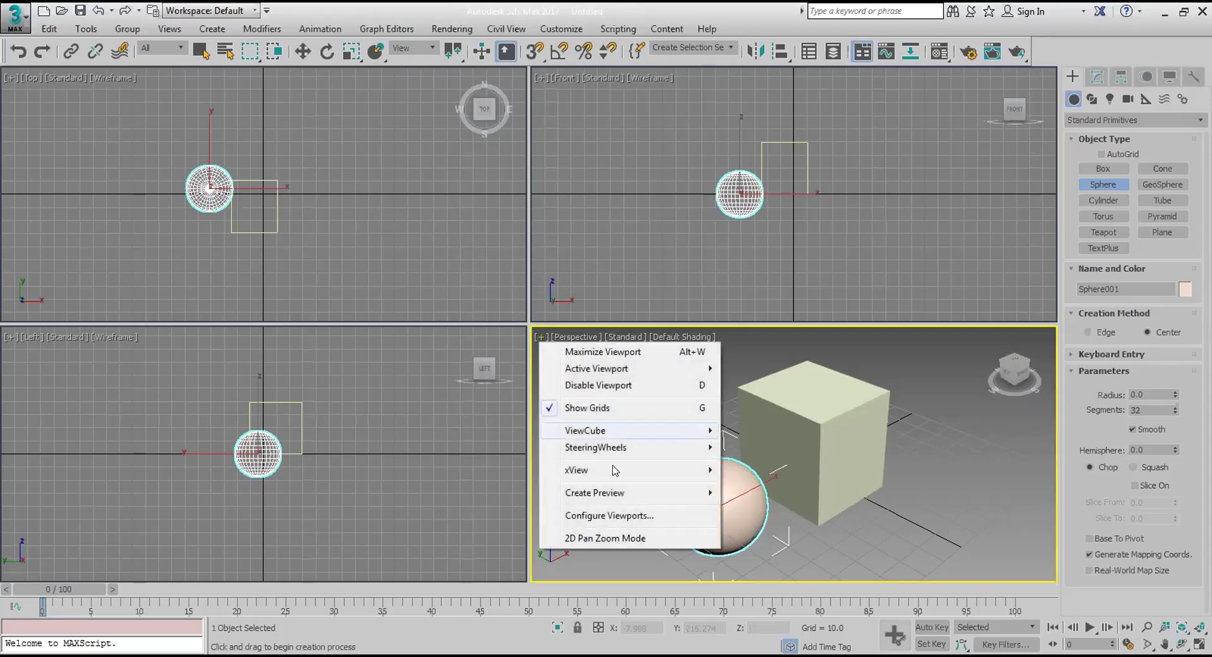
left_click(657, 512)
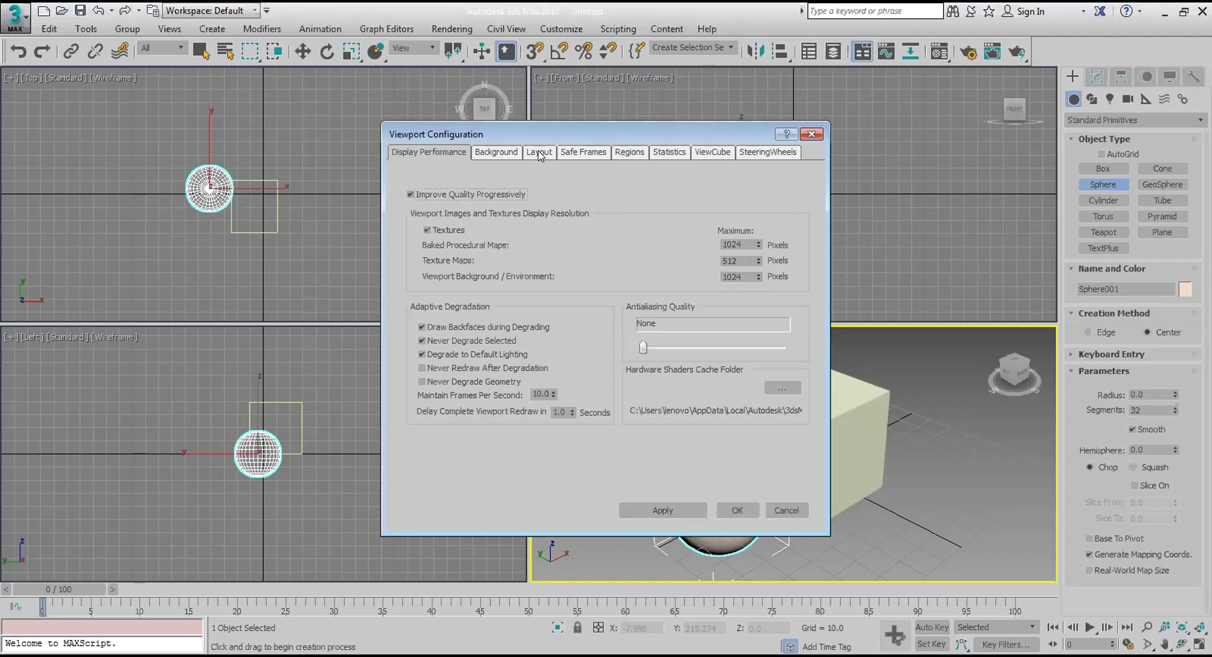
left_click(539, 152)
left_click(547, 239)
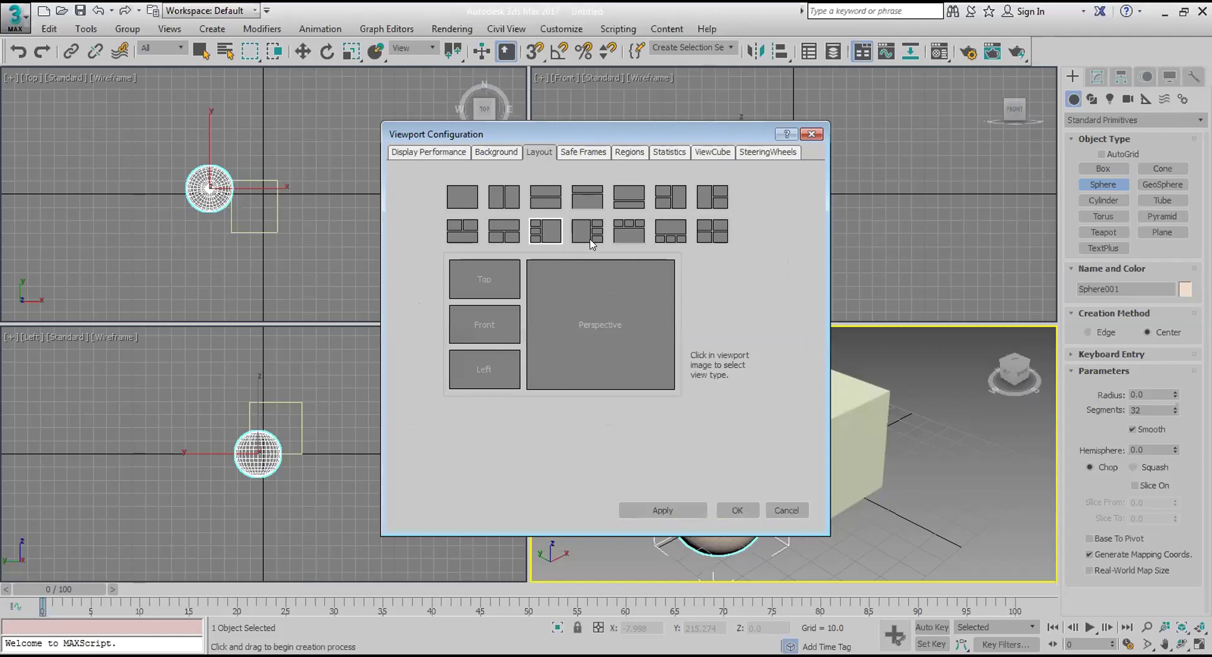
left_click(587, 228)
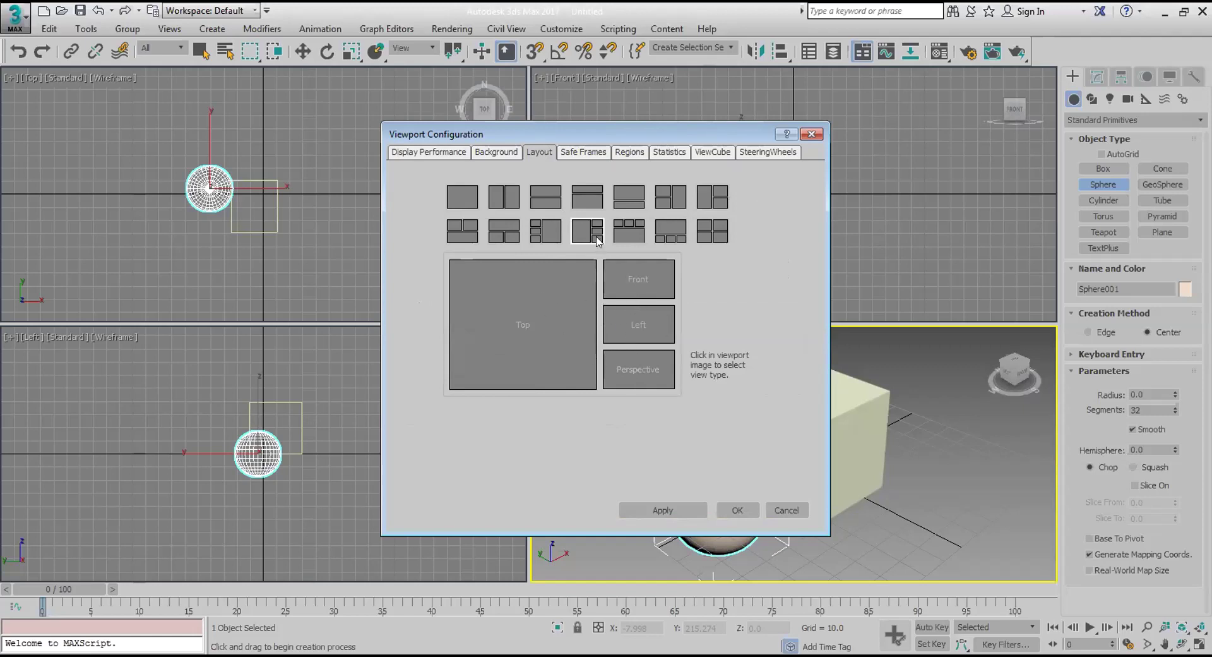
left_click(686, 511)
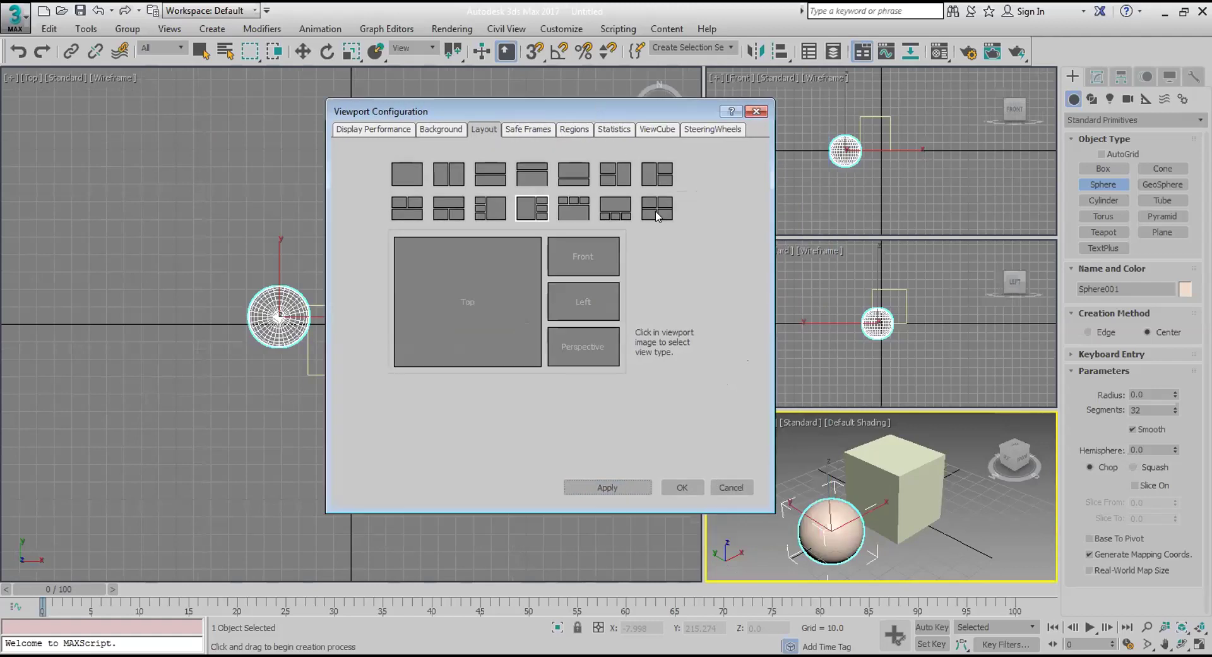
Apply the layout of four equal viewports and close the viewport configuration.
left_click(663, 217)
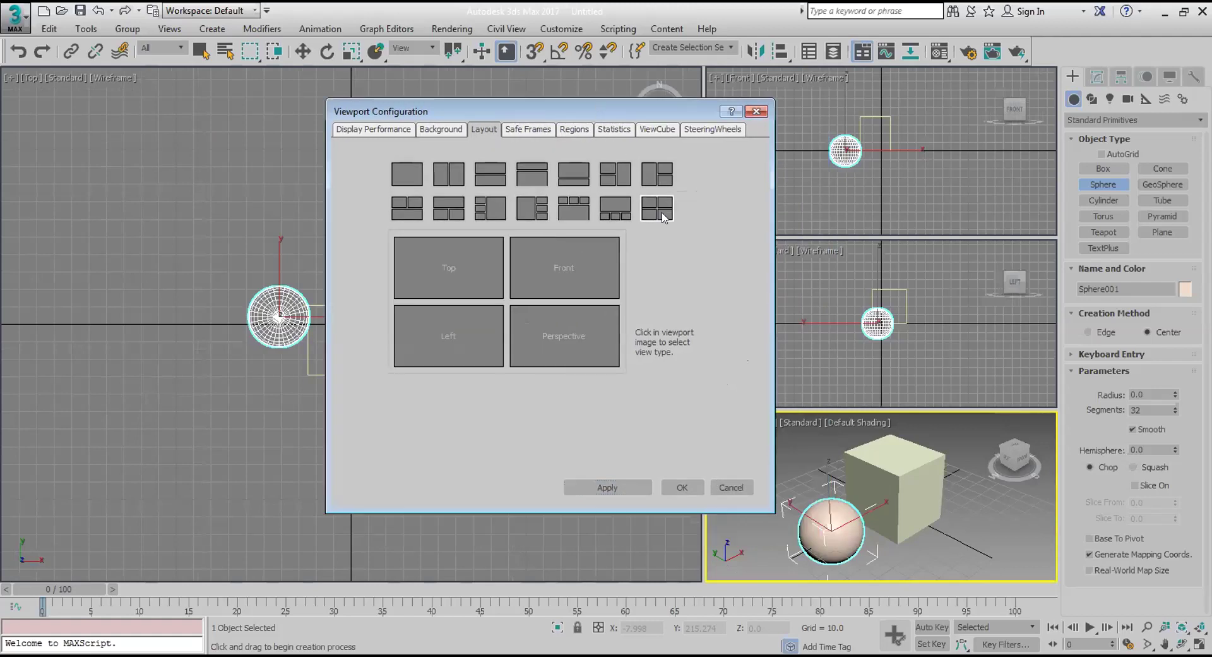
left_click(621, 491)
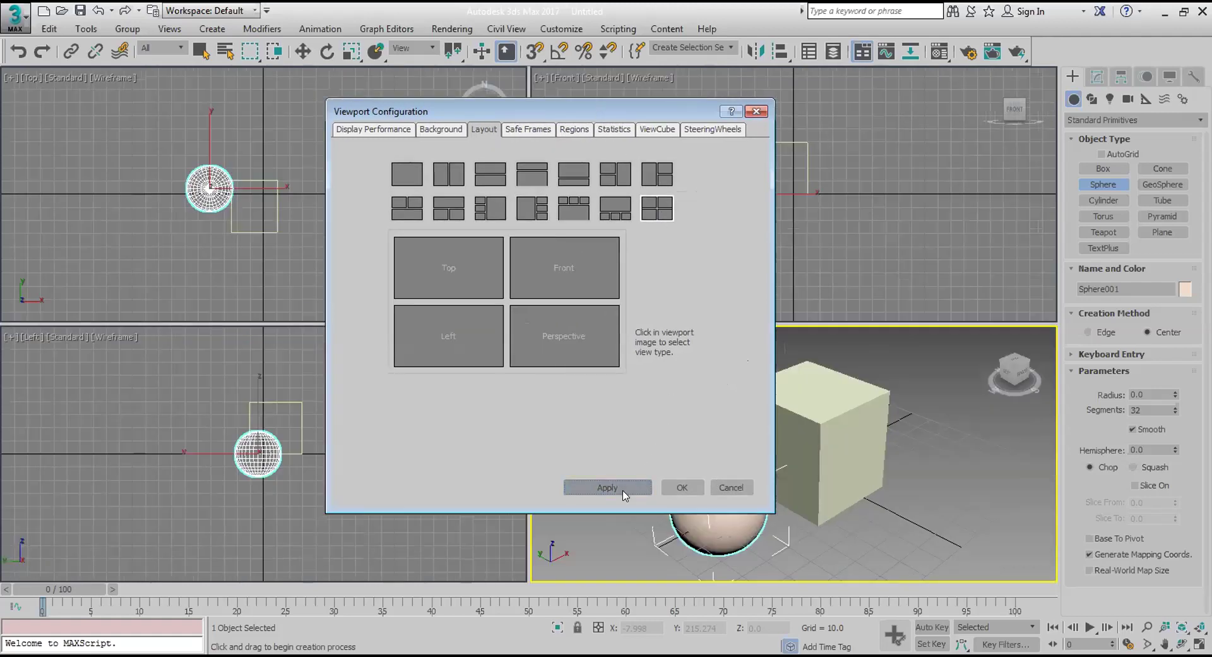
left_click(682, 487)
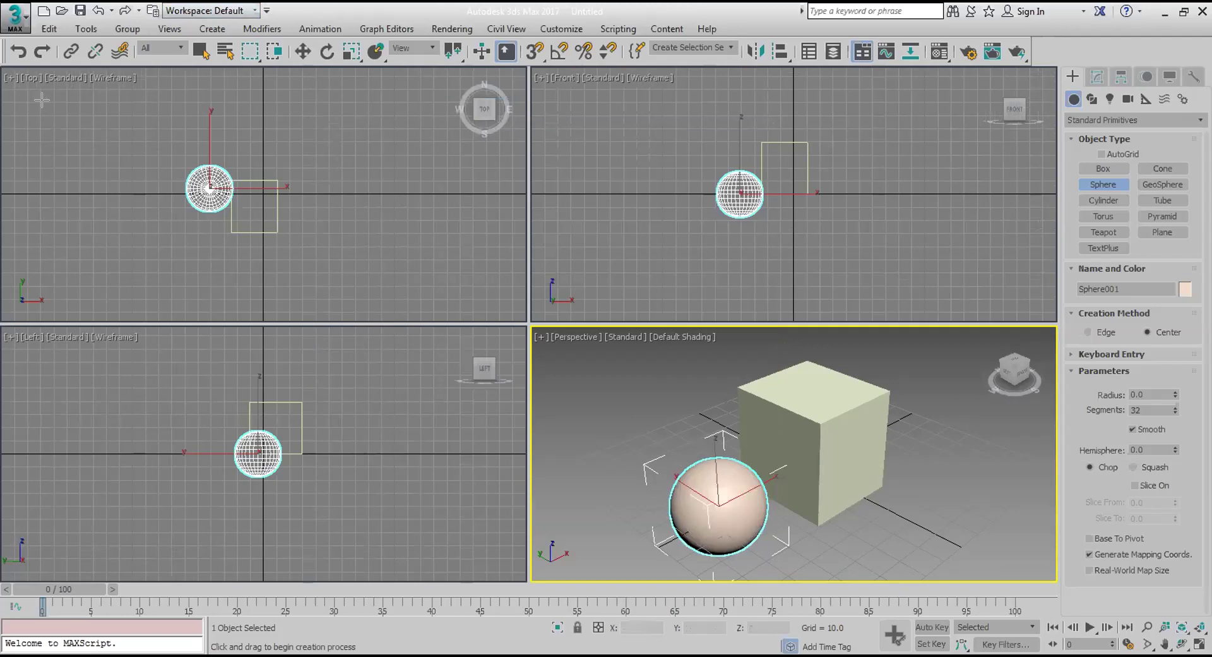
Examine the available view types and their shortcuts for the Top, Front and Perspective viewports.
left_click(28, 76)
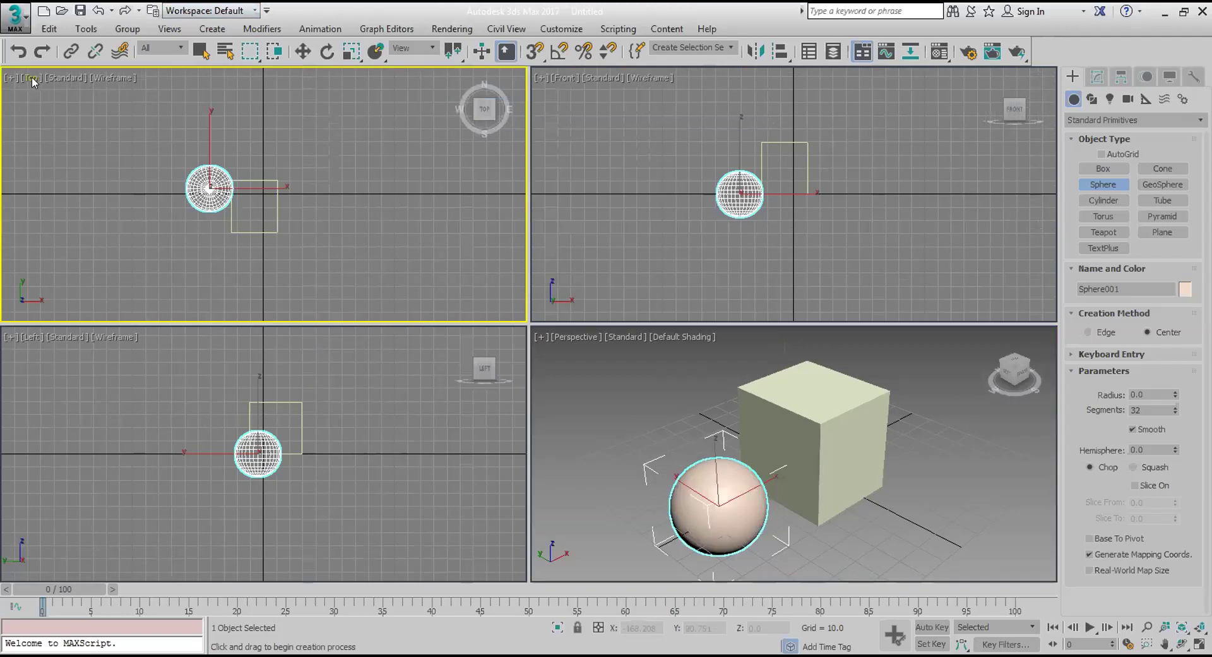
left_click(32, 79)
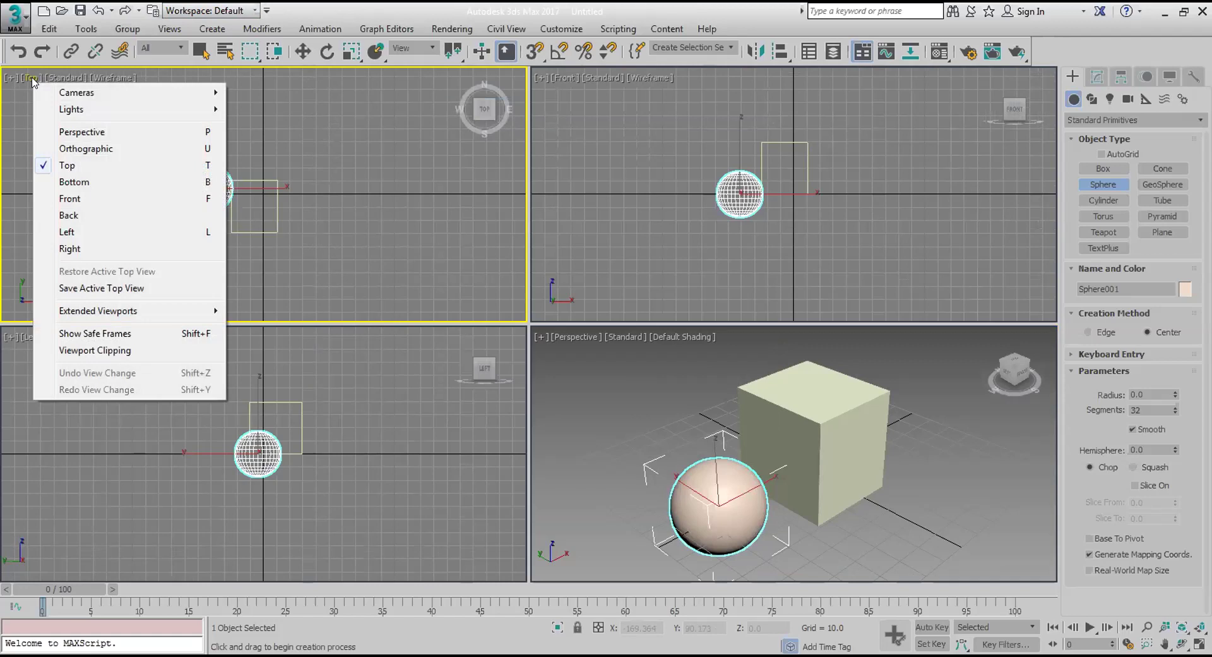
left_click(565, 80)
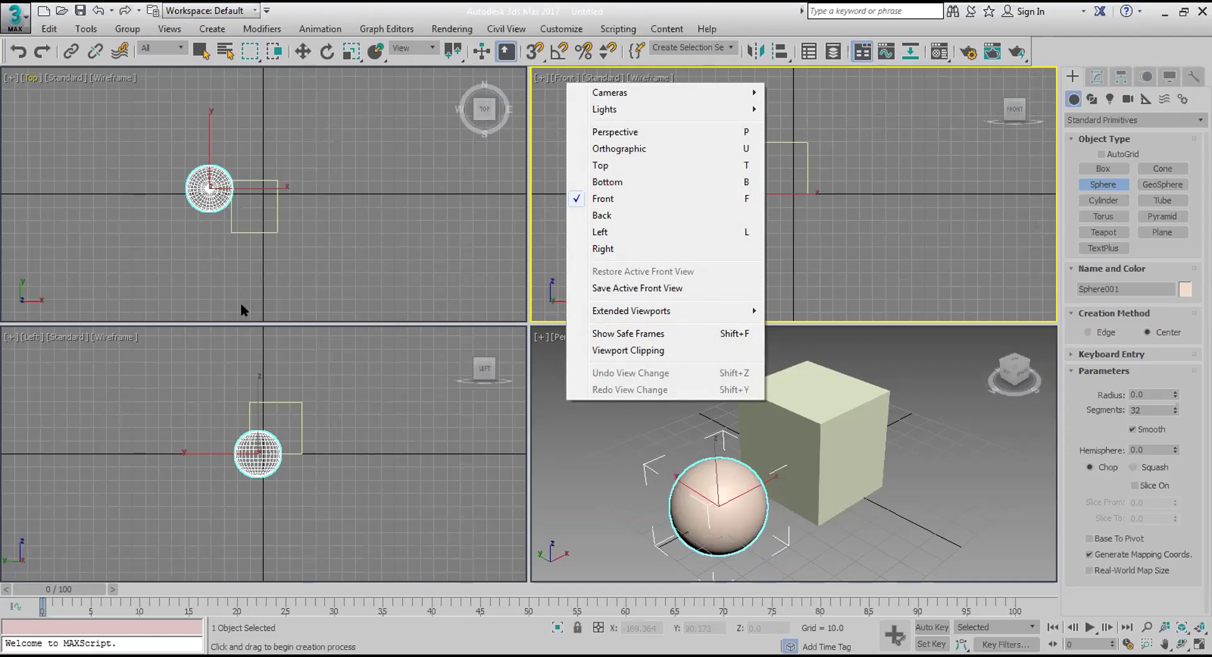
left_click(635, 415)
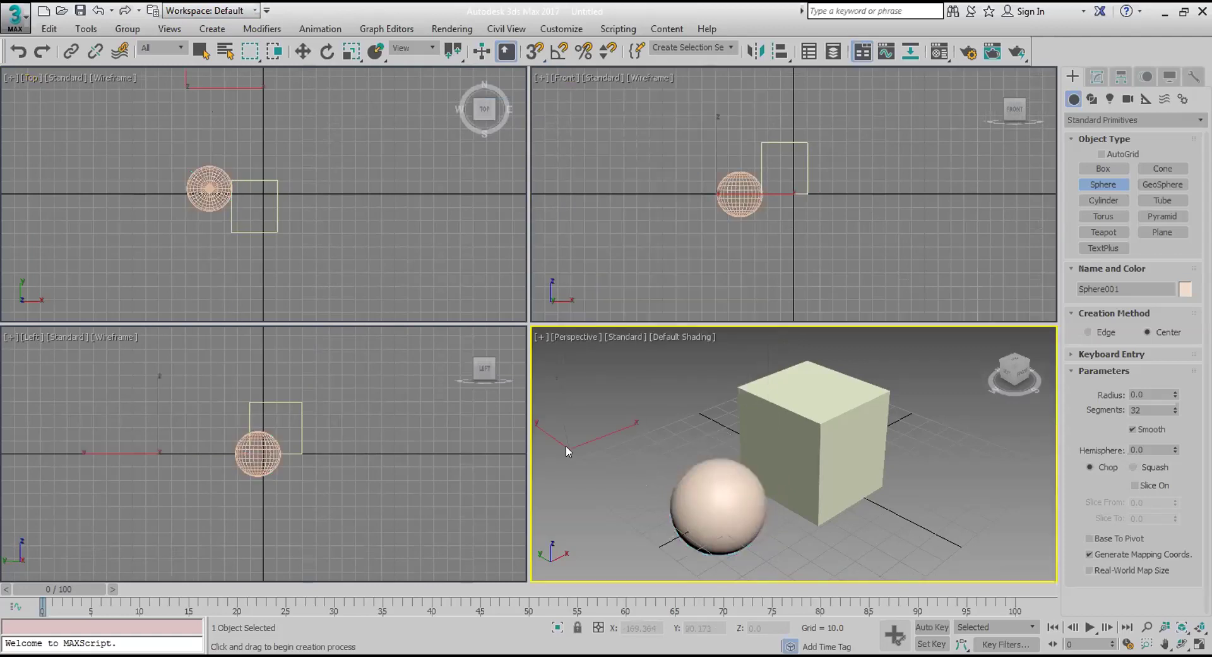
left_click(571, 335)
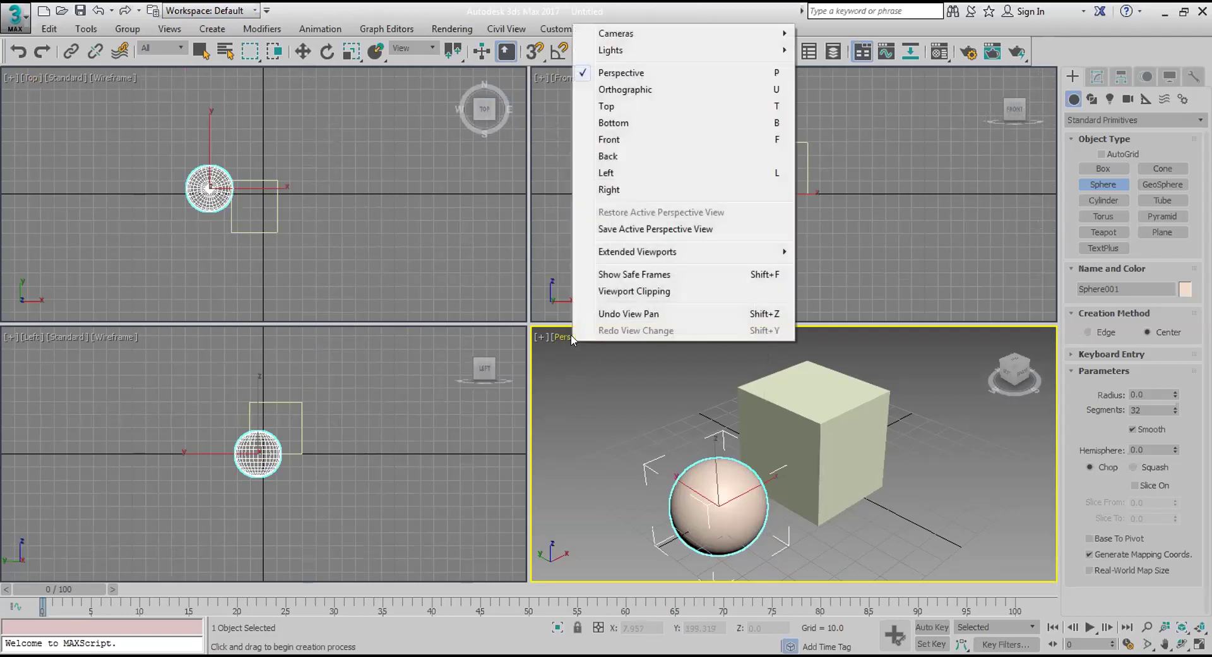
left_click(31, 78)
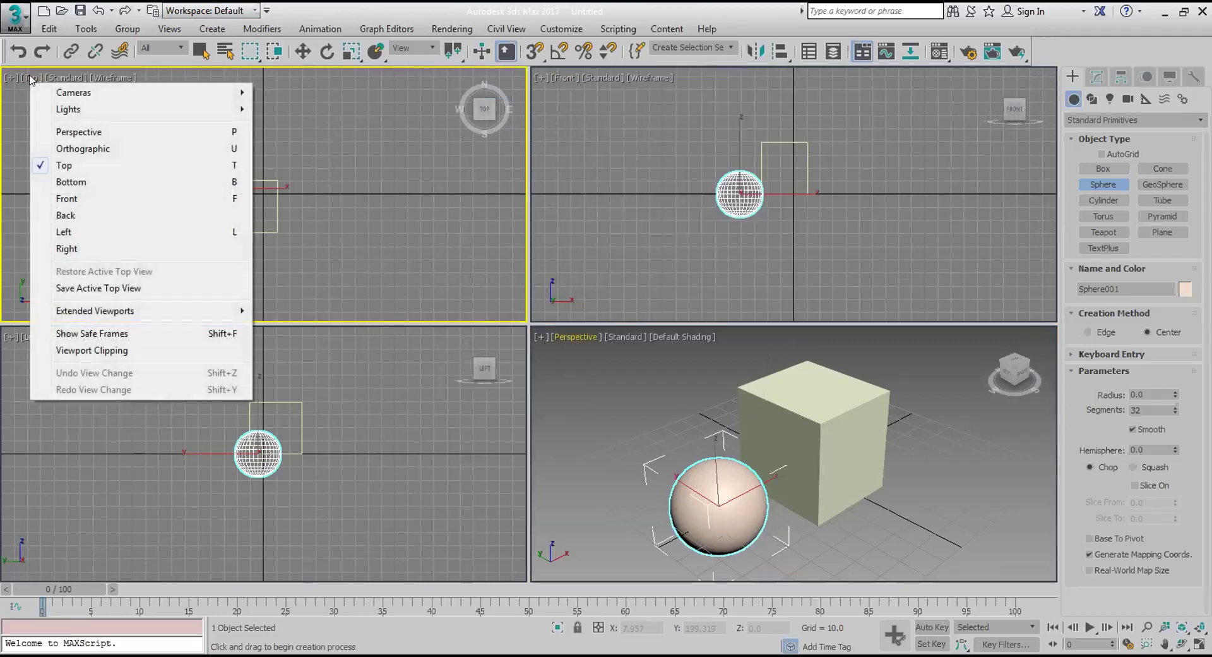
left_click(566, 77)
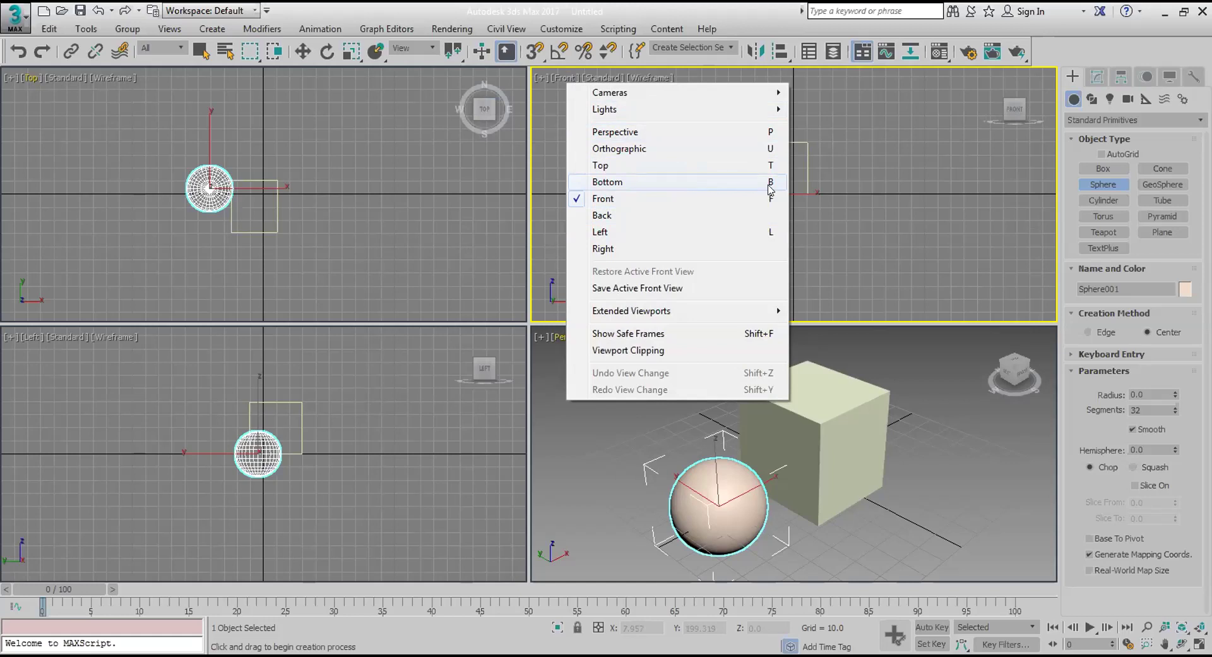
left_click(866, 208)
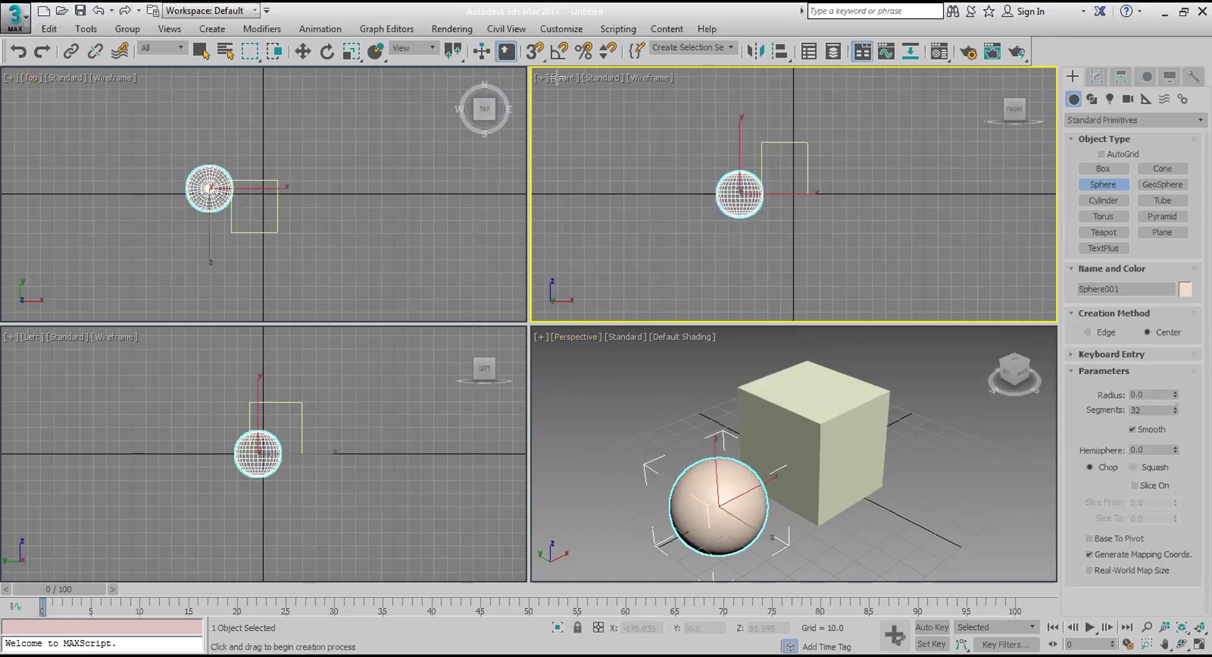
Switch the Front viewport to the Top view and back to the Front view.
left_click(557, 77)
left_click(852, 179)
key("t")
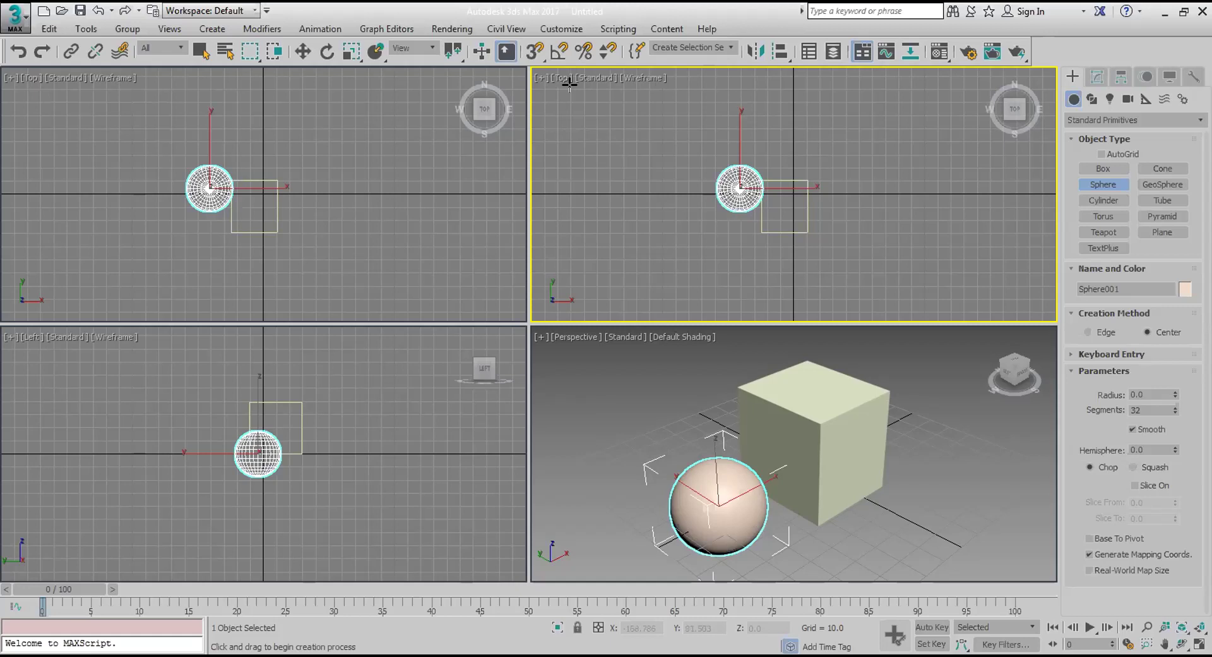
key("f")
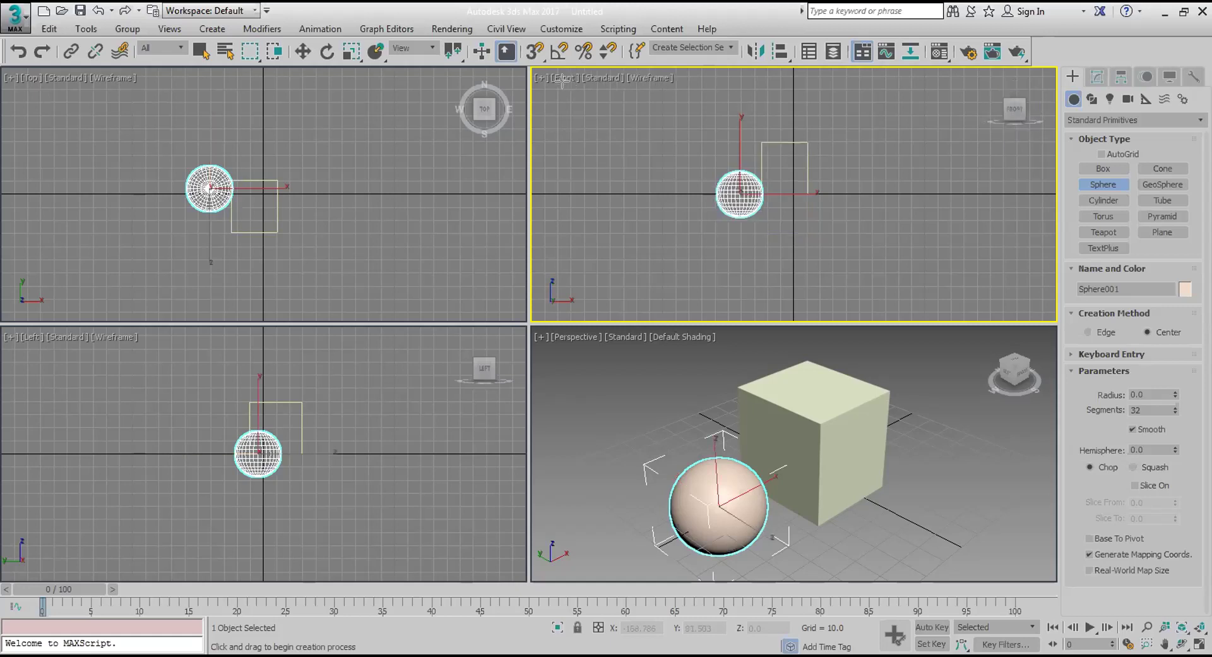
left_click(568, 78)
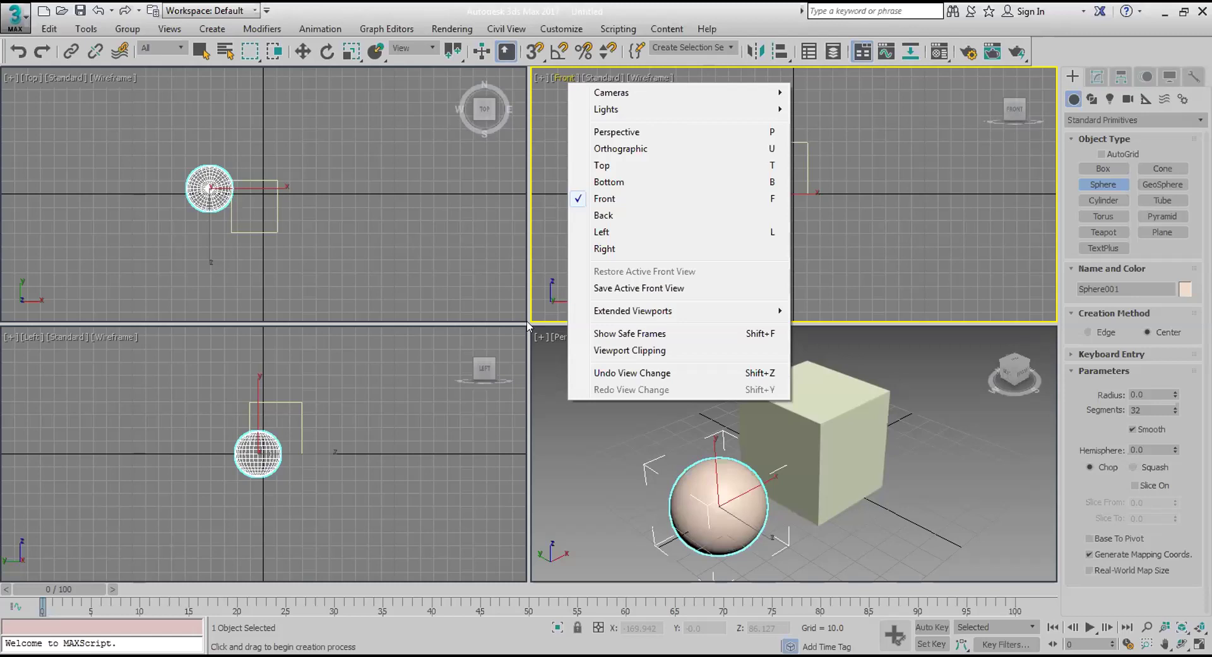
Enlarge the Top and Front viewports by moving the viewport divider down, and restore the default layout.
left_click_drag(527, 323, 490, 436)
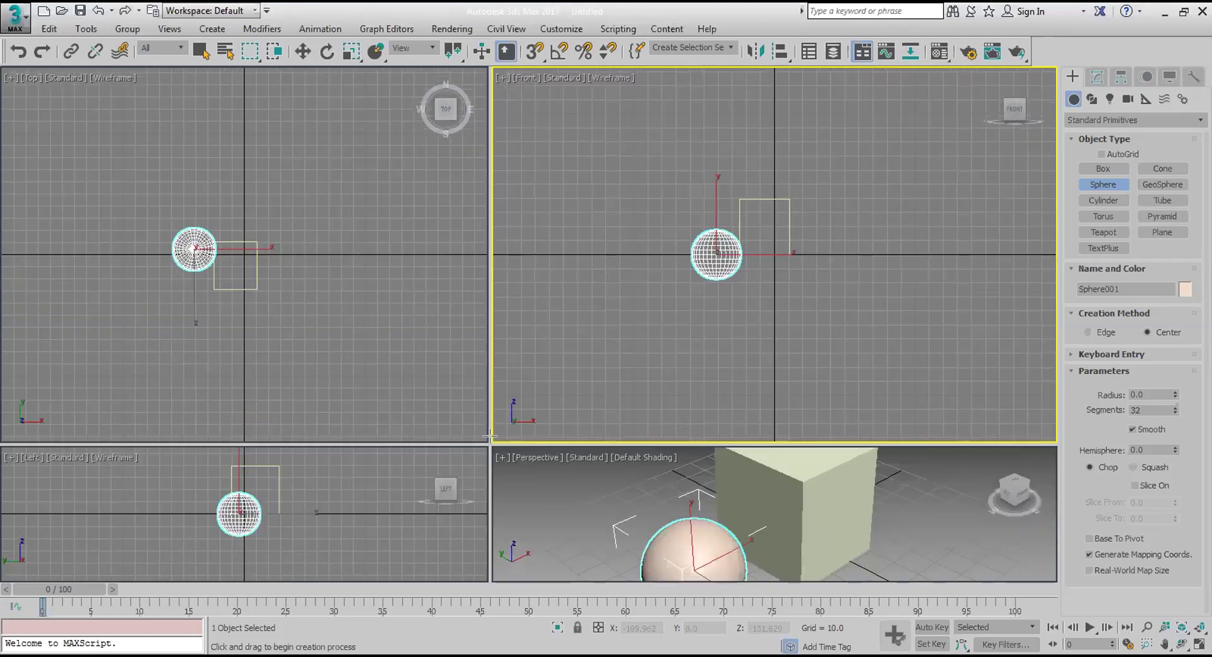
right_click(503, 445)
left_click(501, 436)
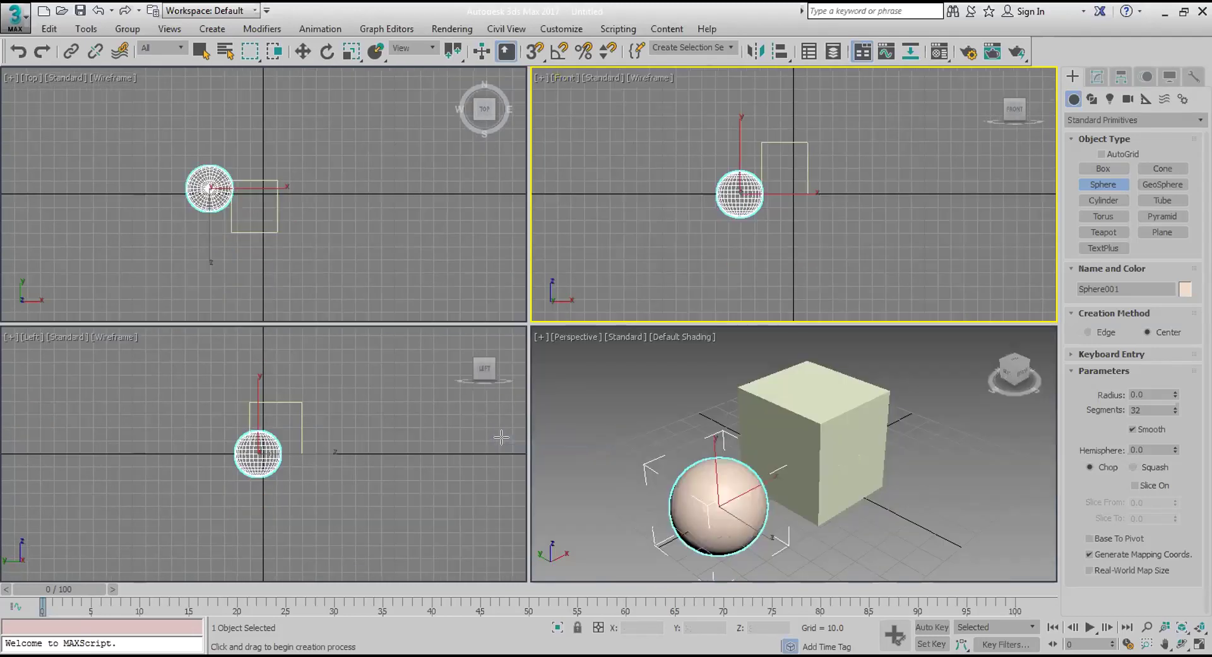
Look over the view types offered for the Front viewport once more without changing the view.
left_click(566, 78)
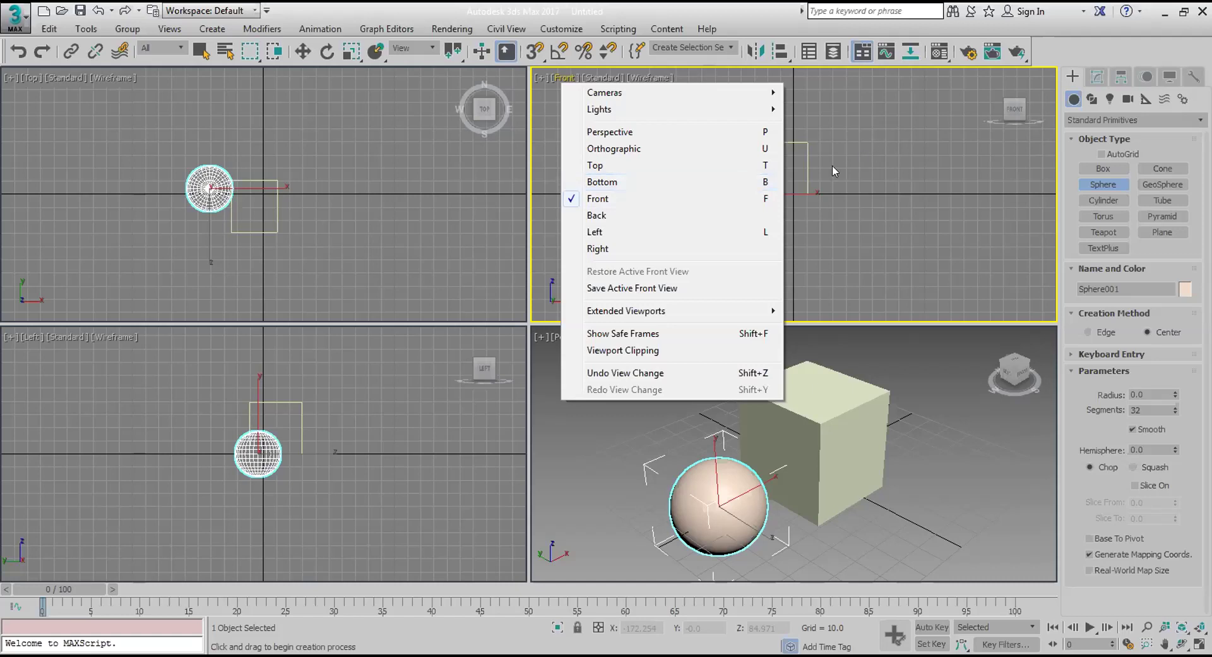
left_click(1160, 47)
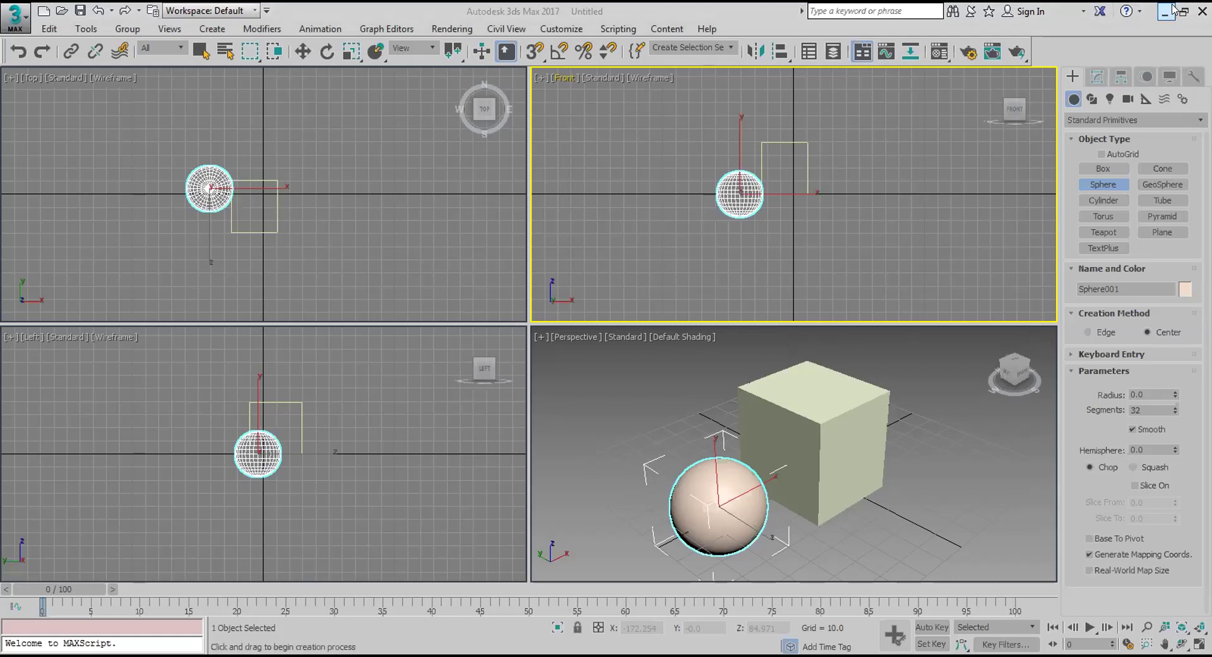
Examine the keyboard actions and their assigned shortcuts in the Customize User Interface dialog for the Main UI group.
right_click(1099, 51)
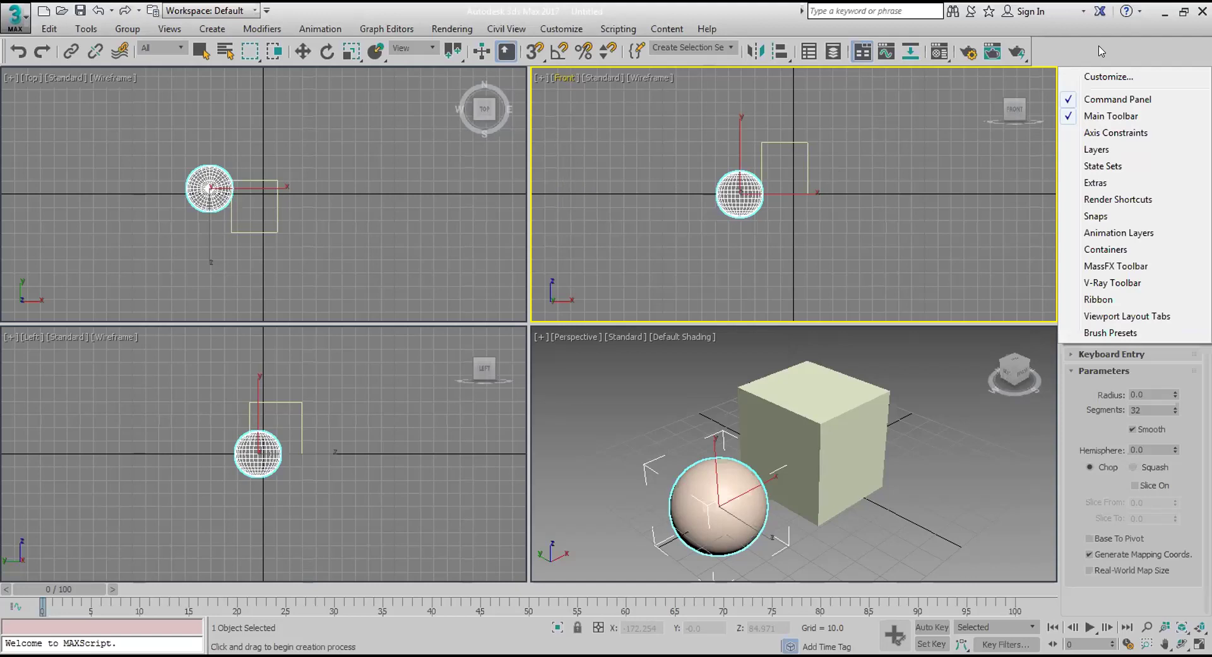
left_click(1142, 77)
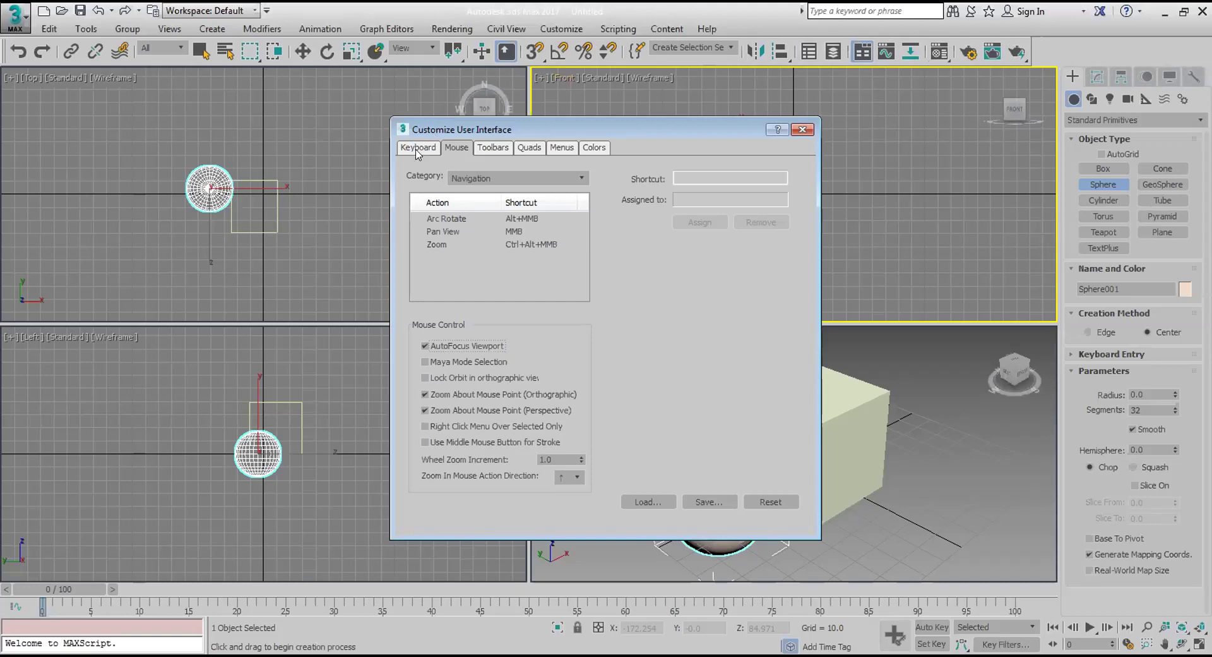
left_click(417, 151)
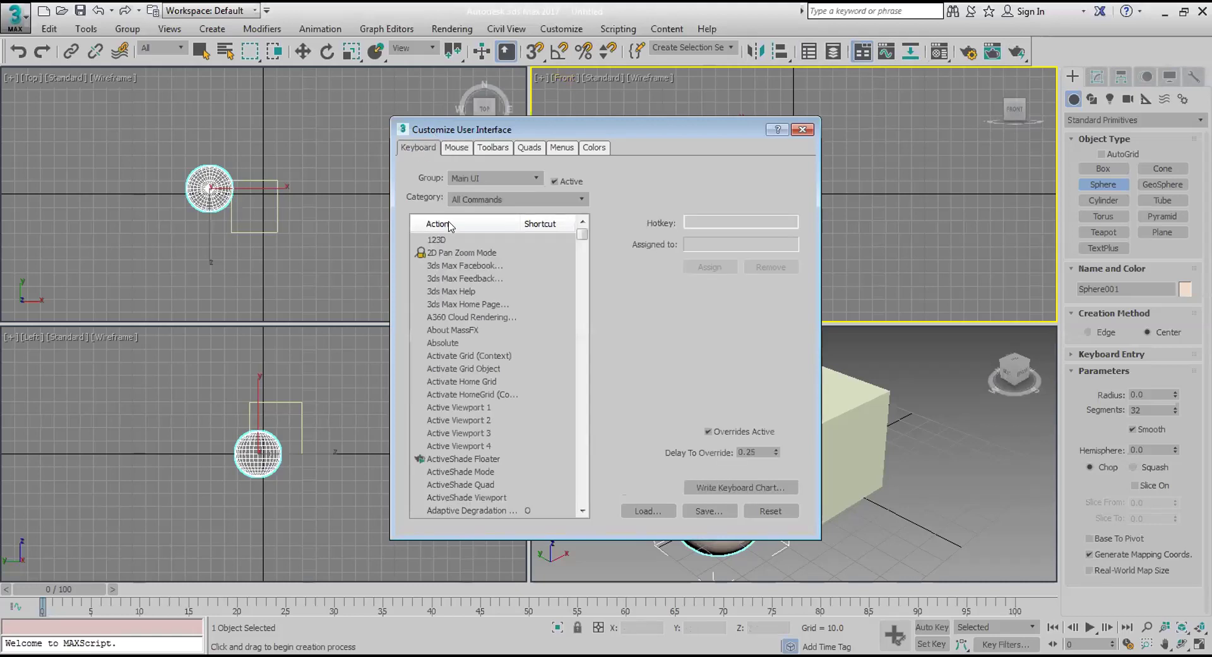
left_click(443, 243)
left_click(439, 258)
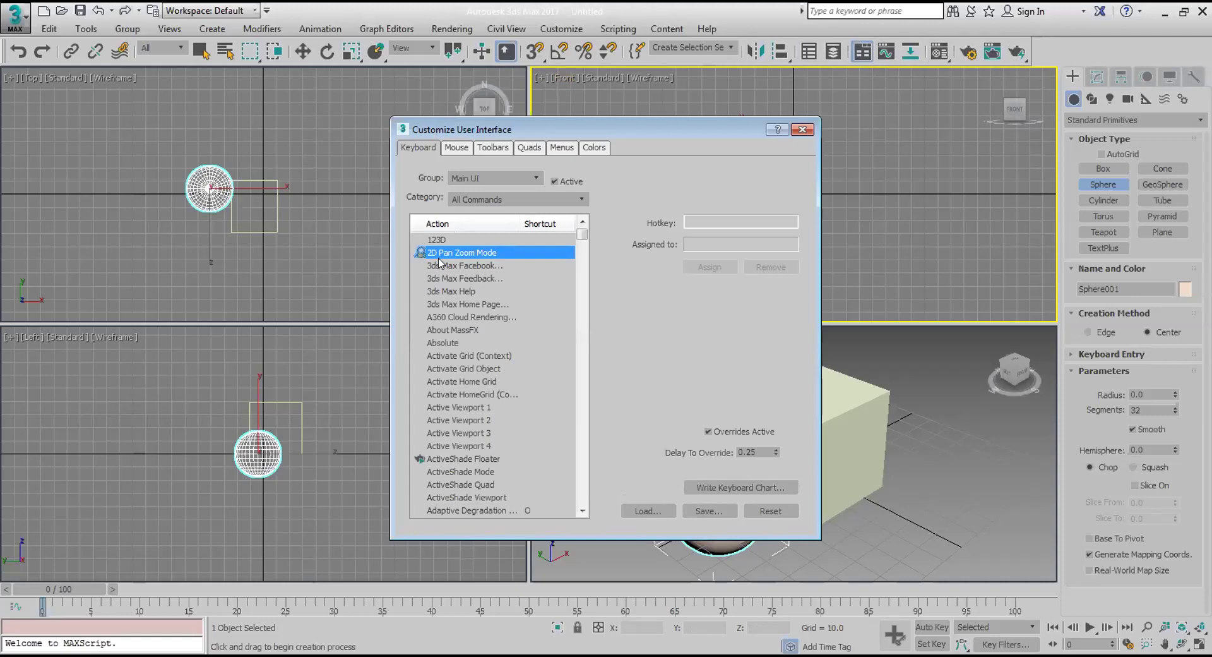
left_click(439, 279)
left_click(442, 291)
left_click(463, 333)
left_click(464, 343)
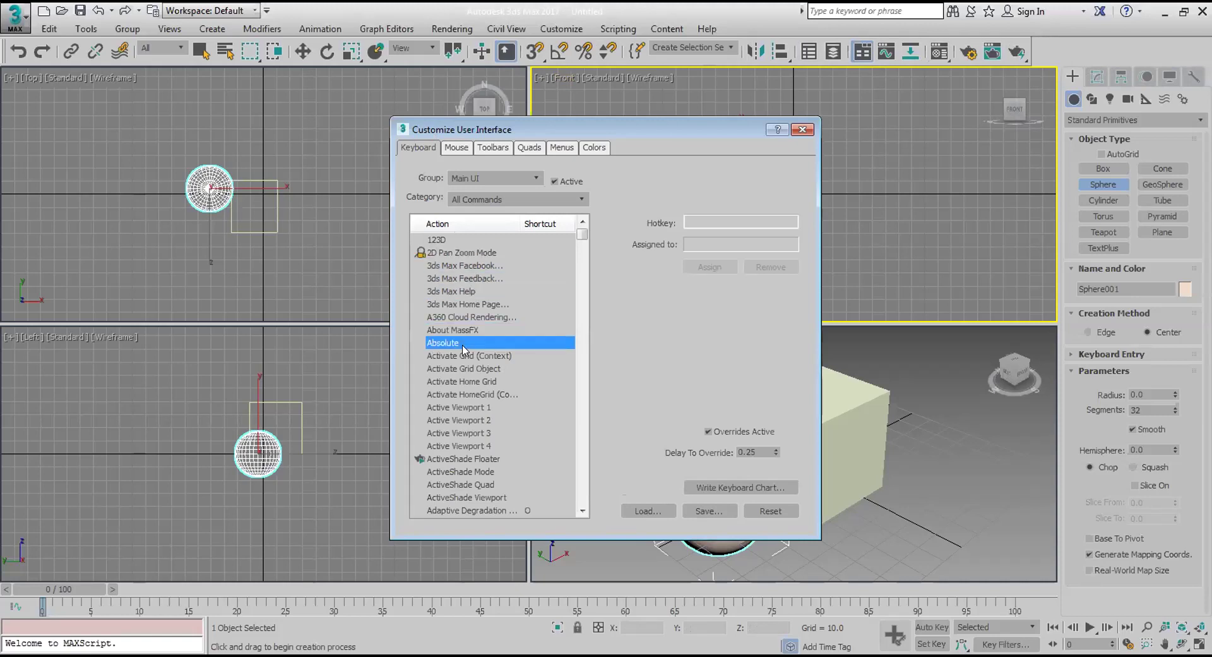
left_click_drag(576, 239, 576, 245)
left_click(535, 354)
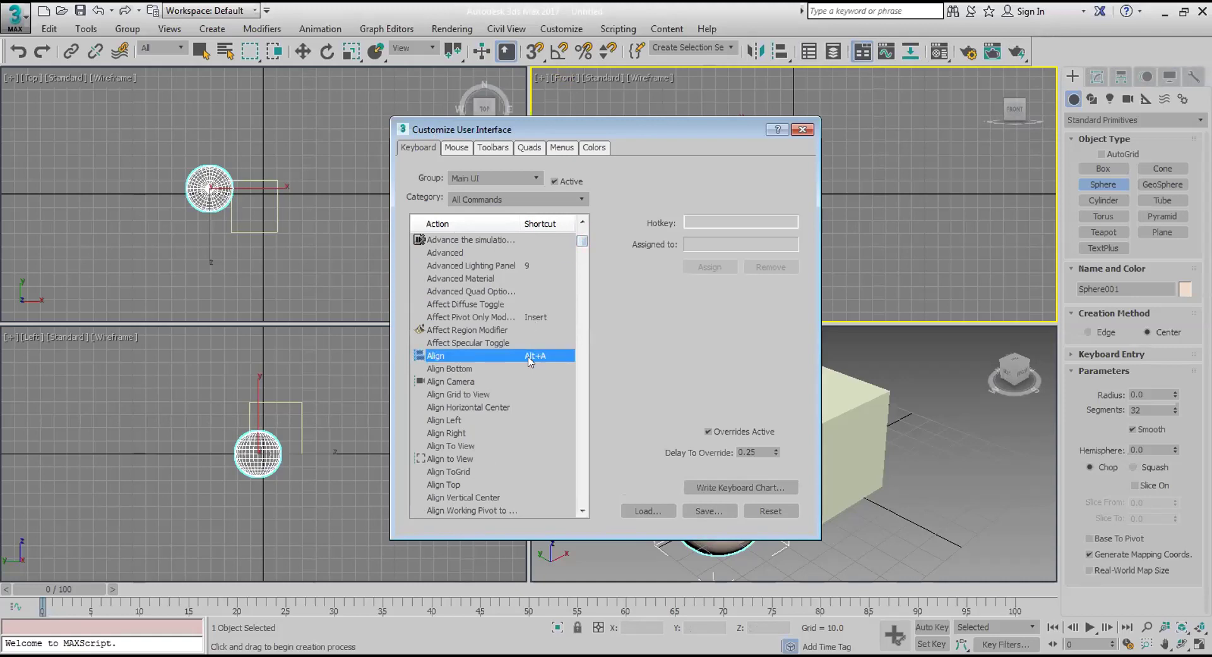
Assign the hotkey A to the Affect Specular Toggle action and remove that assignment again.
left_click(531, 342)
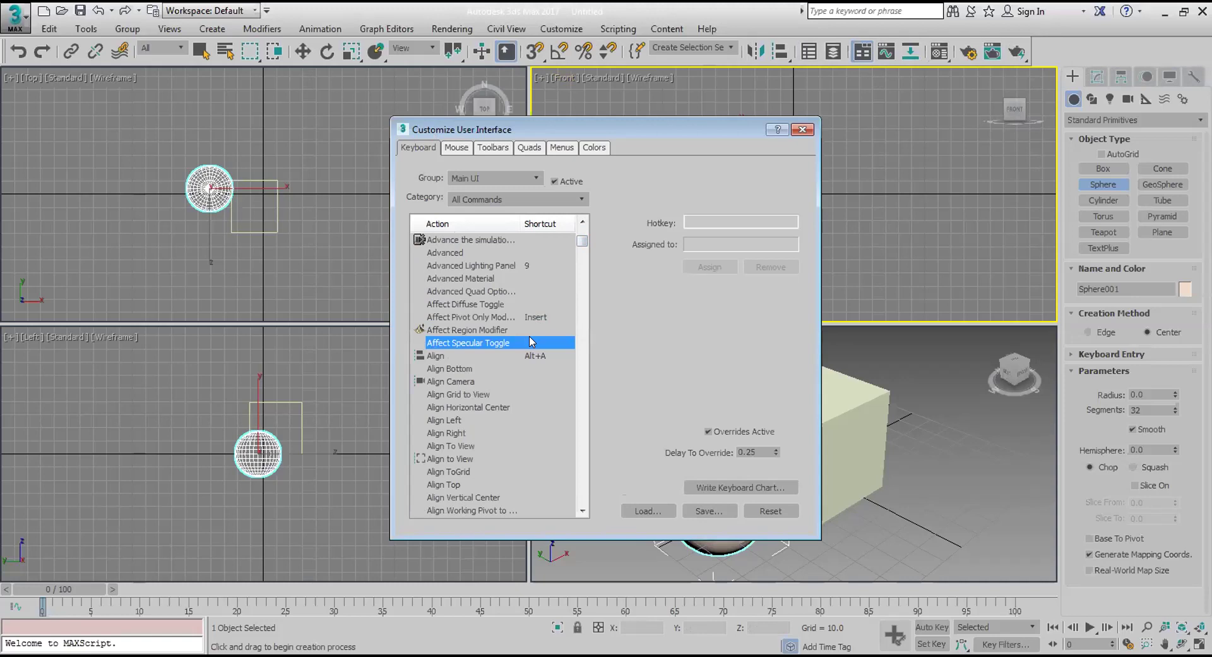
left_click(692, 221)
left_click(692, 220)
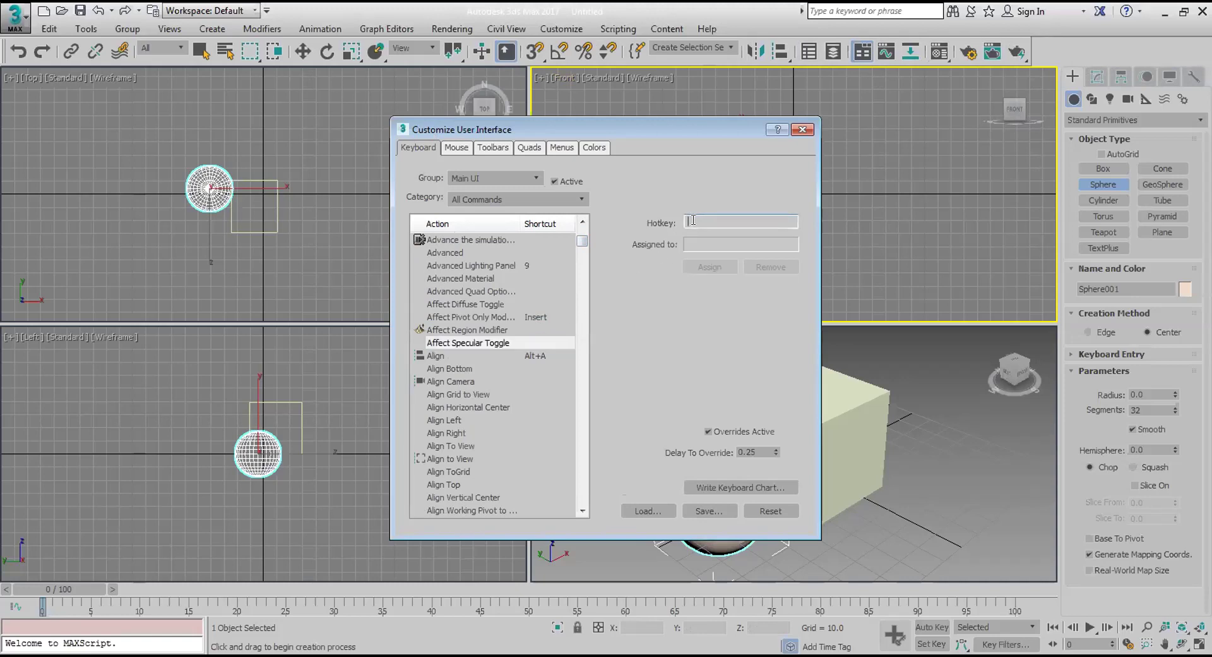
key("a")
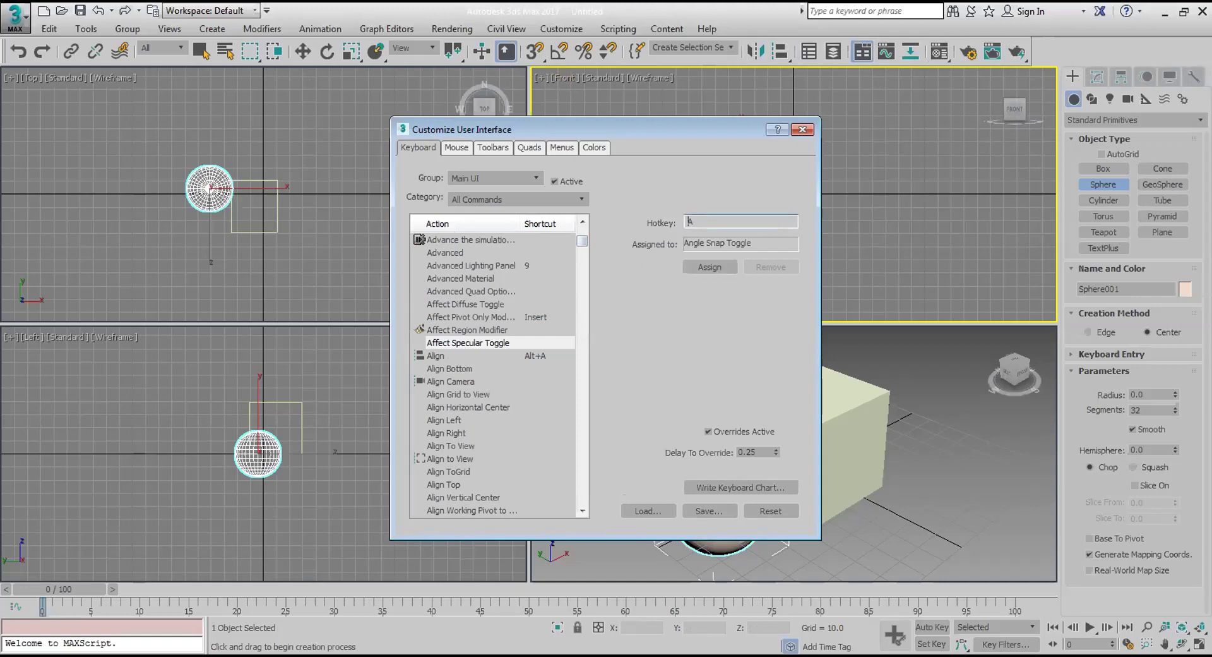
left_click(714, 269)
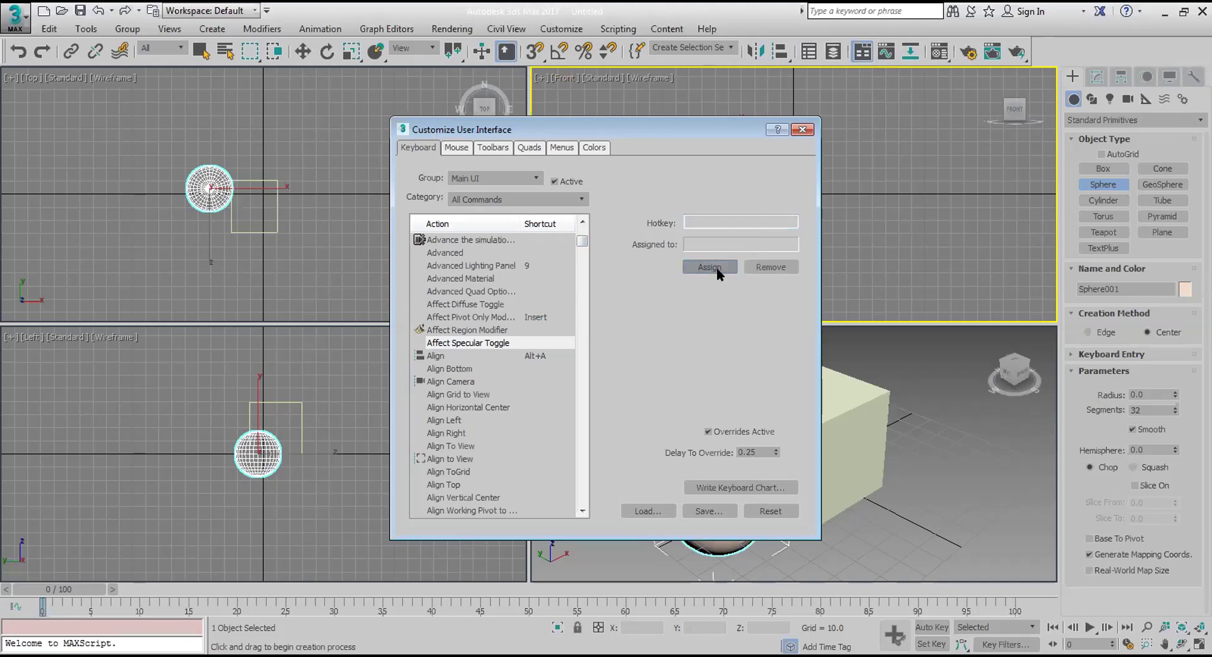
left_click(533, 344)
left_click(765, 268)
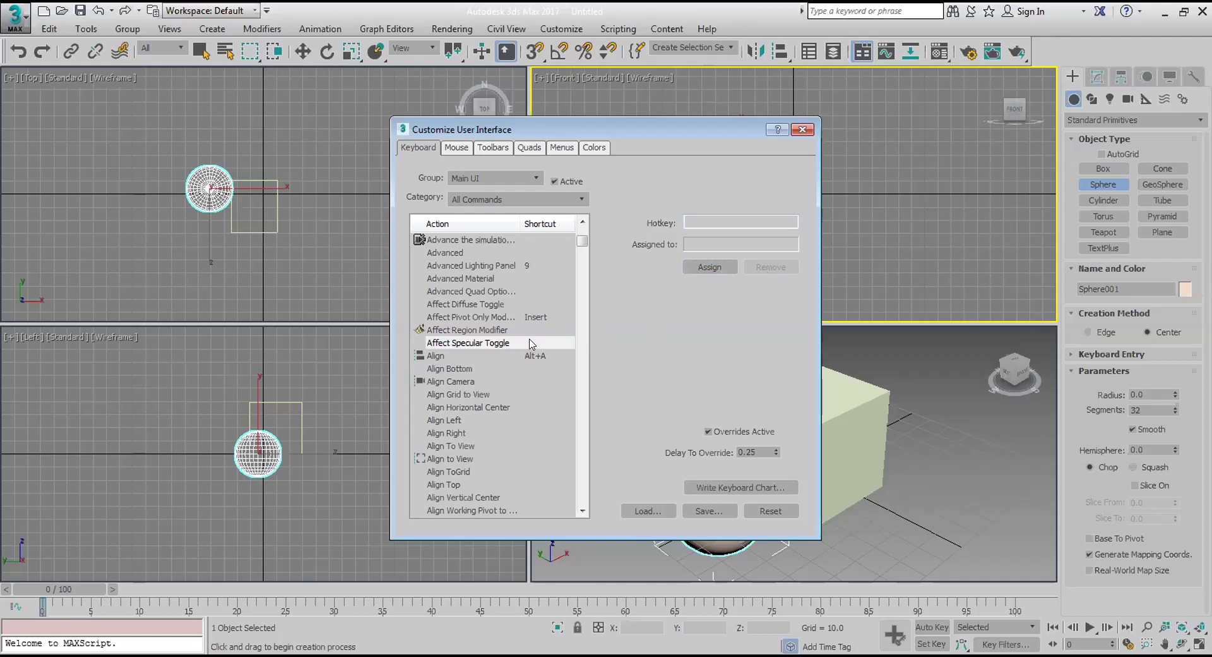
Reposition the Customize User Interface dialog over the viewports and close it.
left_click_drag(506, 127, 512, 126)
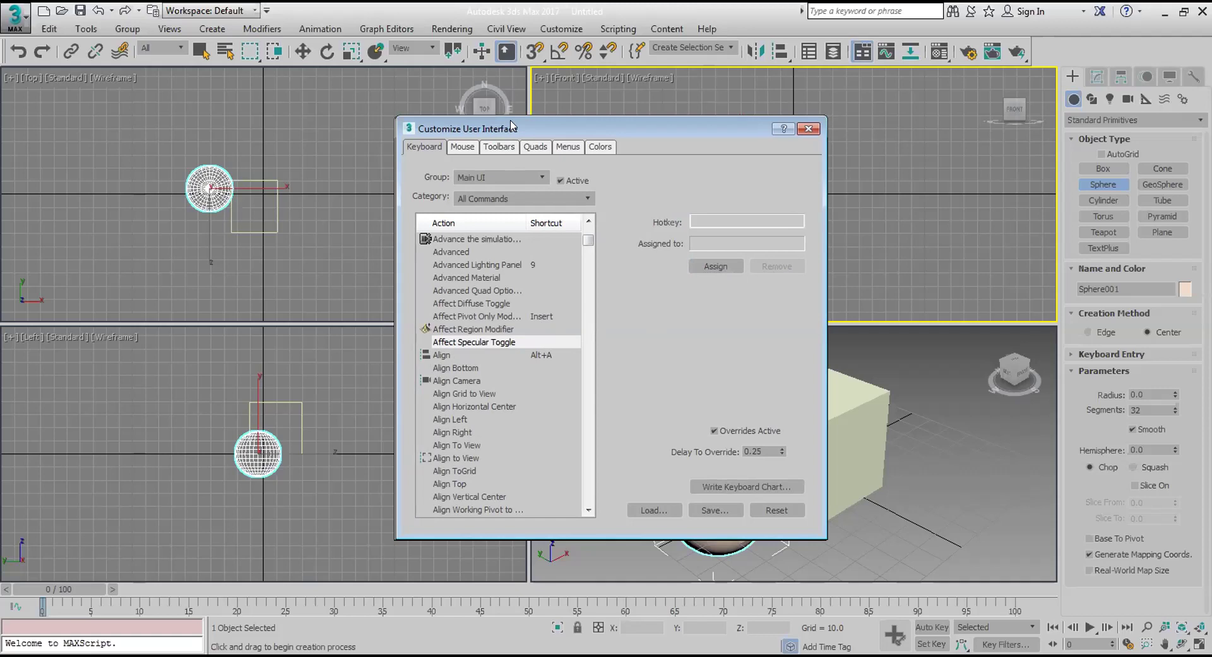
left_click_drag(511, 124, 741, 79)
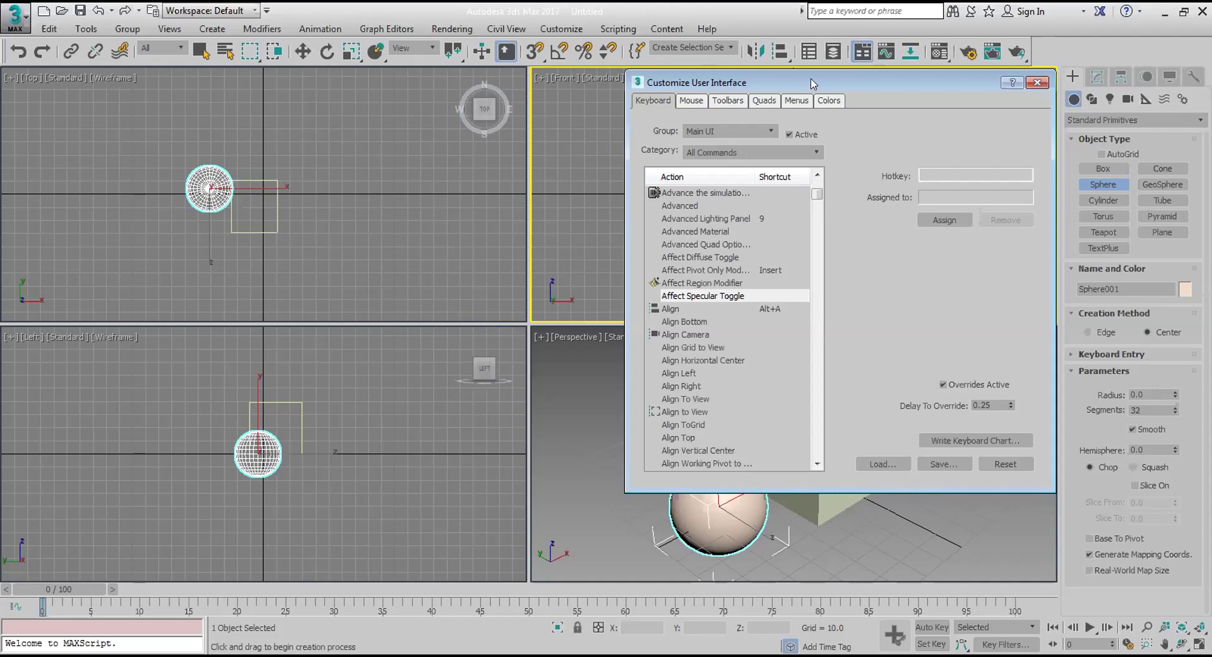
left_click_drag(812, 84, 607, 62)
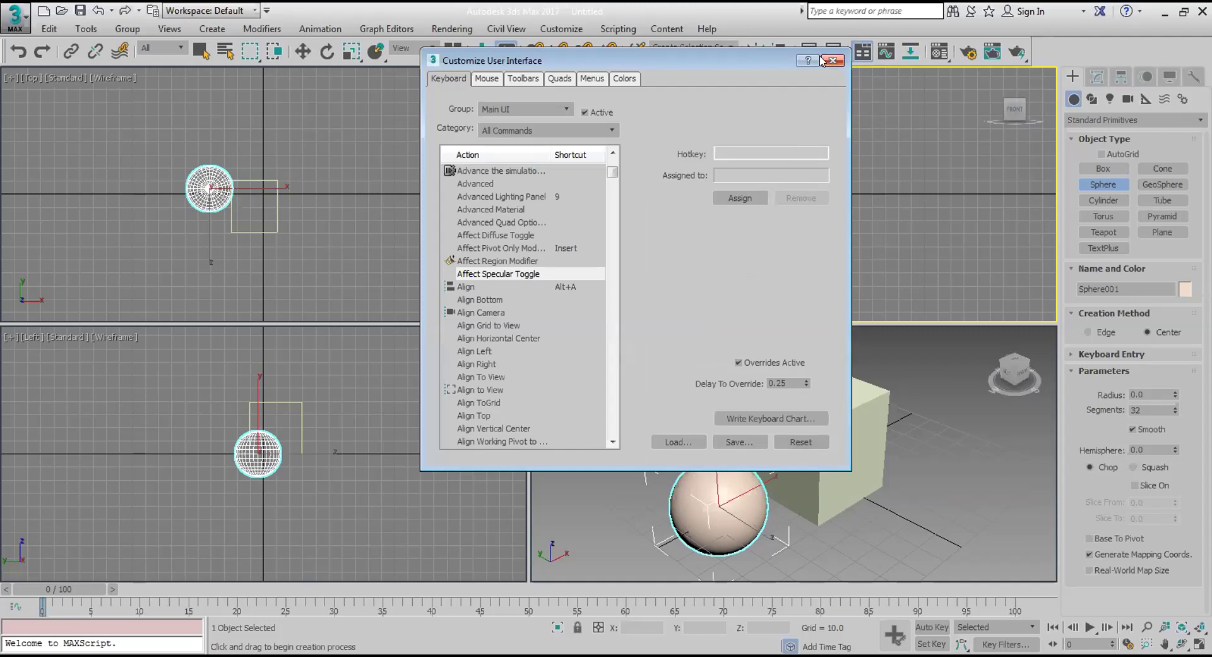
key("Escape")
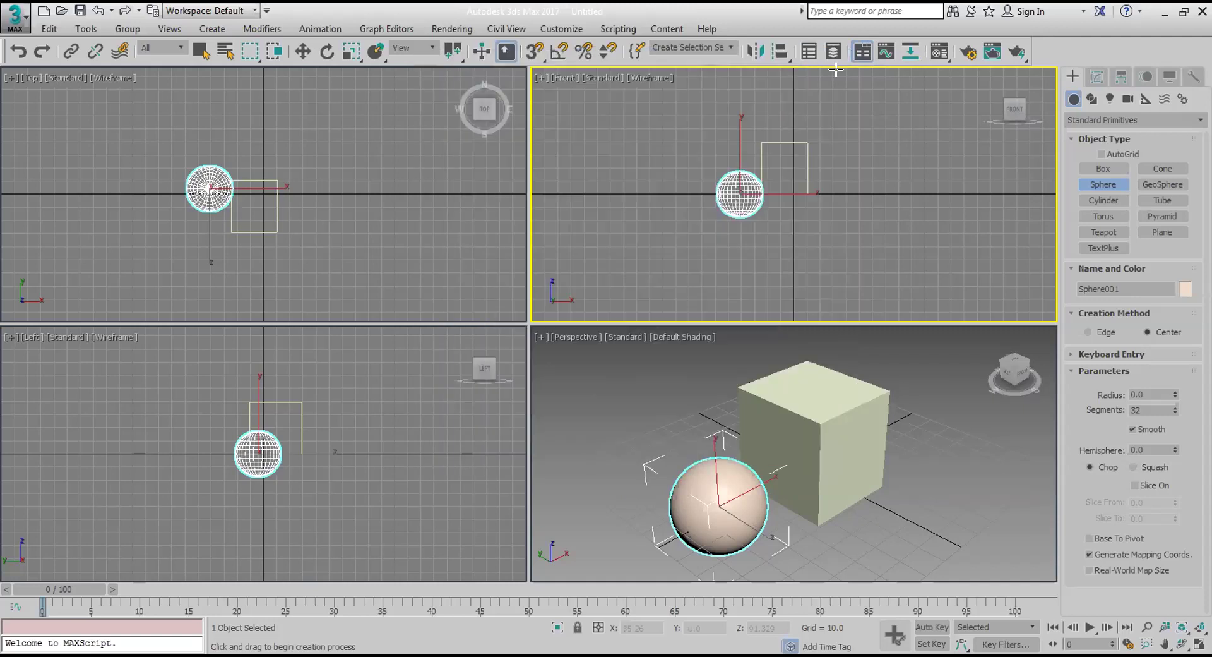
Reopen the interface customization settings, review the hotkey entry for the 3ds Max Facebook action, and close them without assigning a shortcut.
right_click(1080, 45)
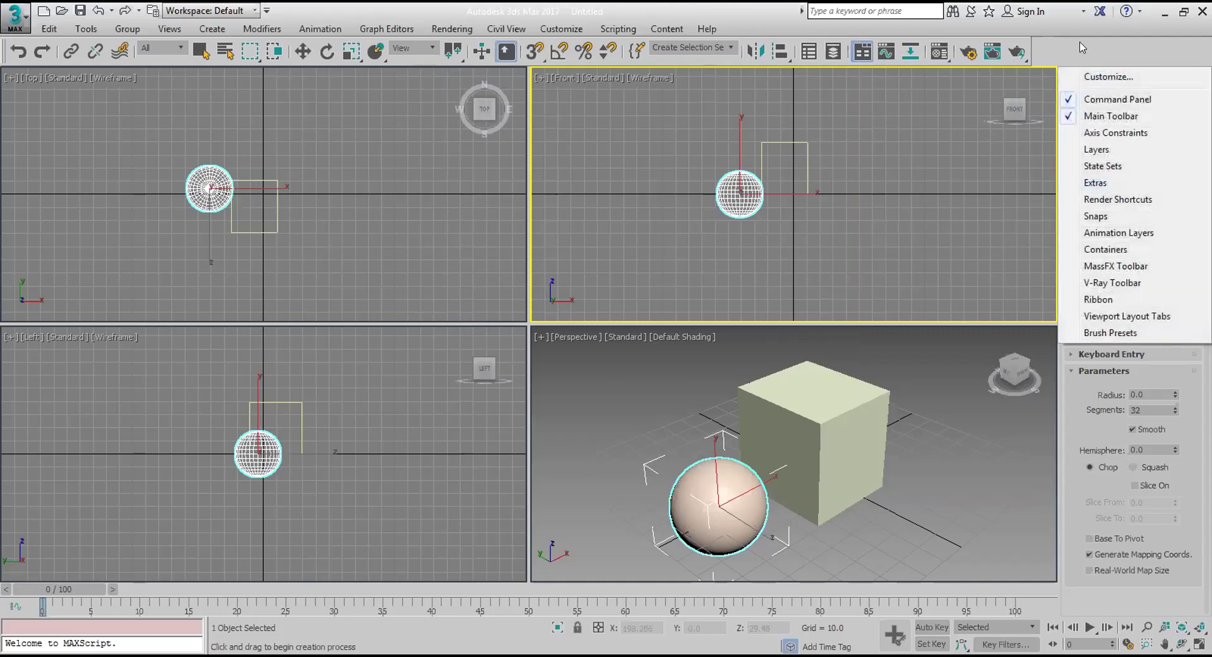
left_click(1131, 78)
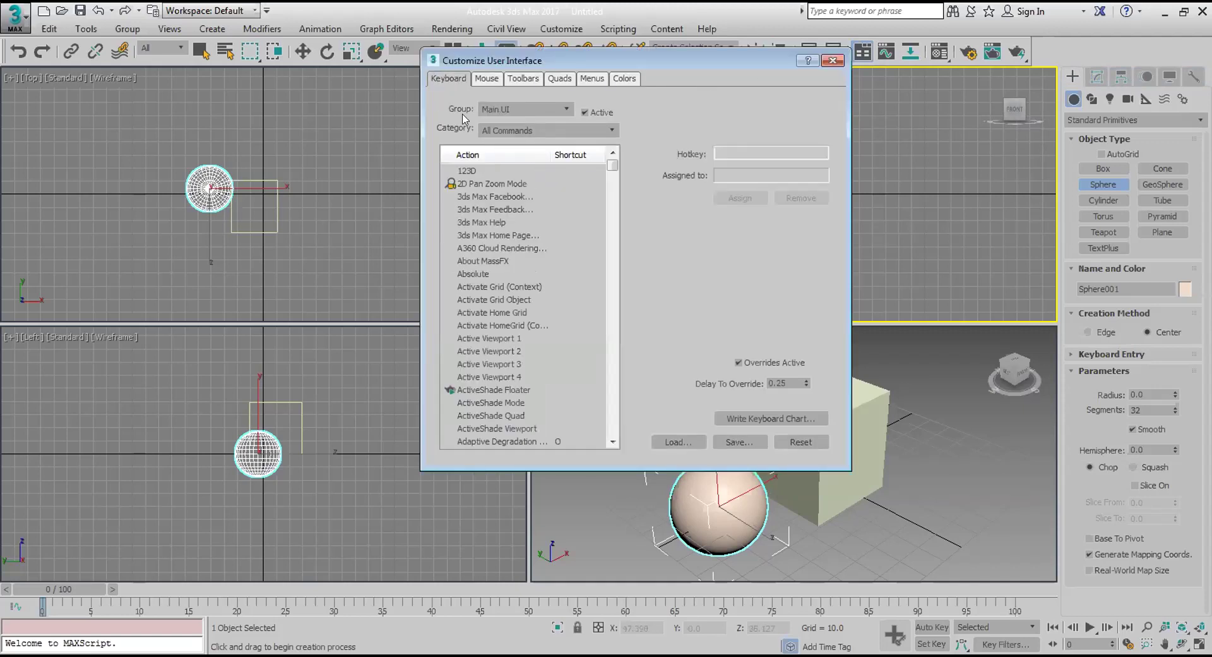
left_click(470, 197)
left_click(772, 151)
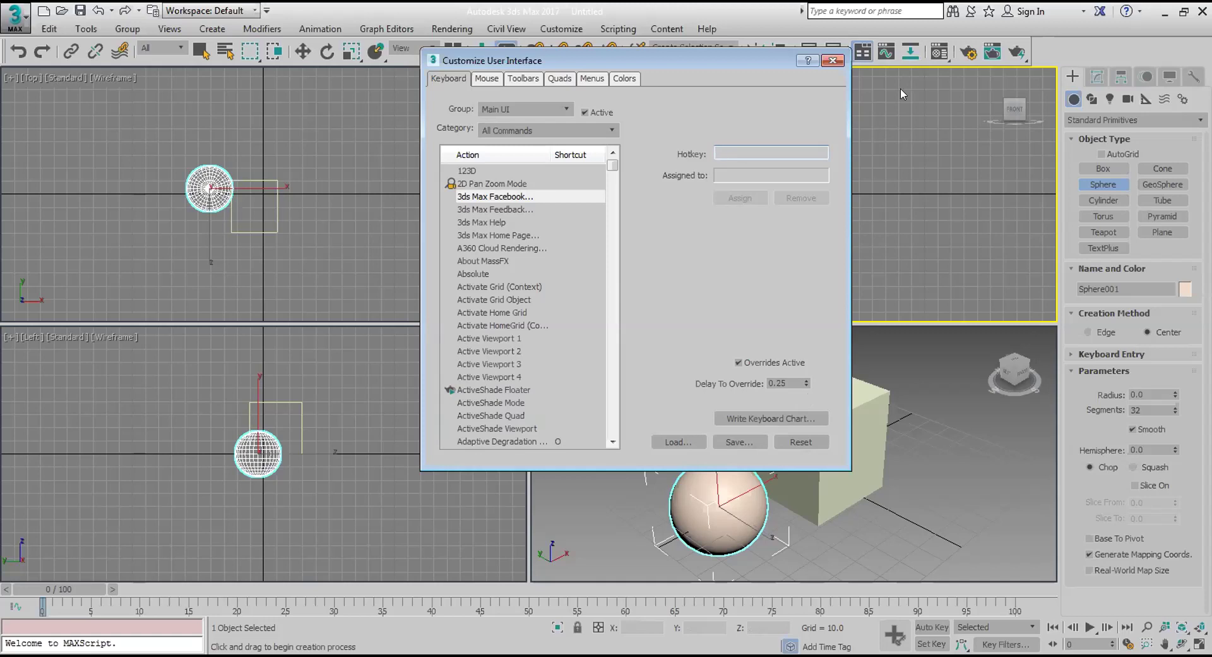
left_click(833, 61)
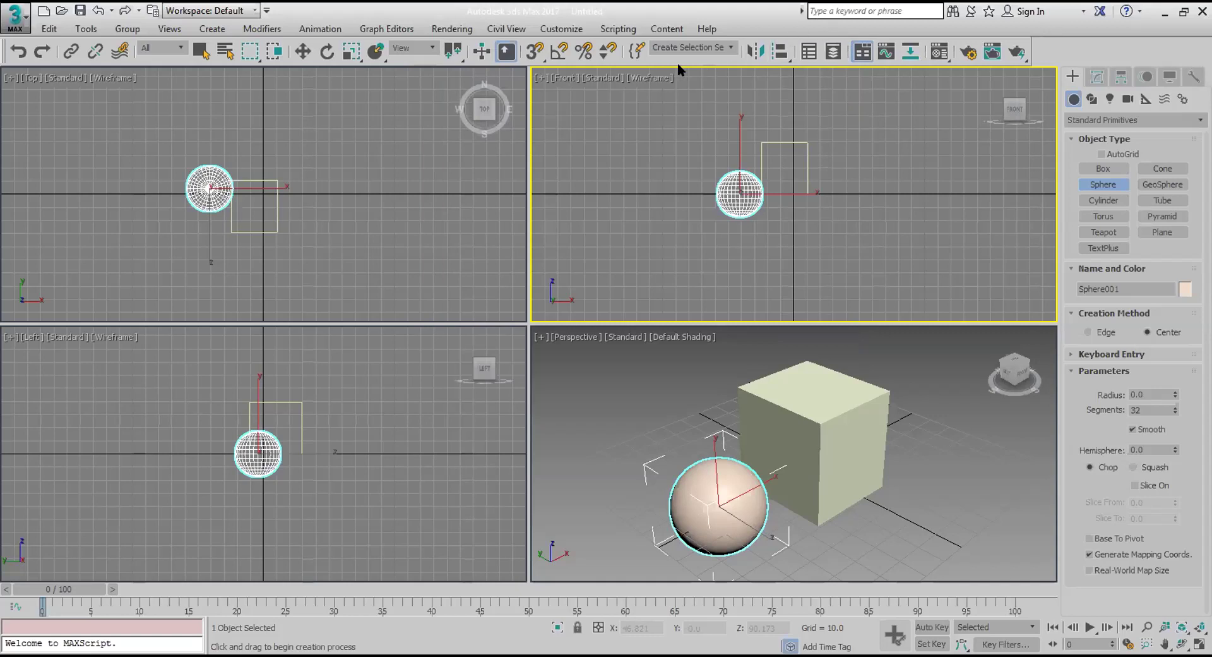
Activate the Move tool and open the Move Transform Type-In and the Grid and Snap Settings.
left_click(301, 50)
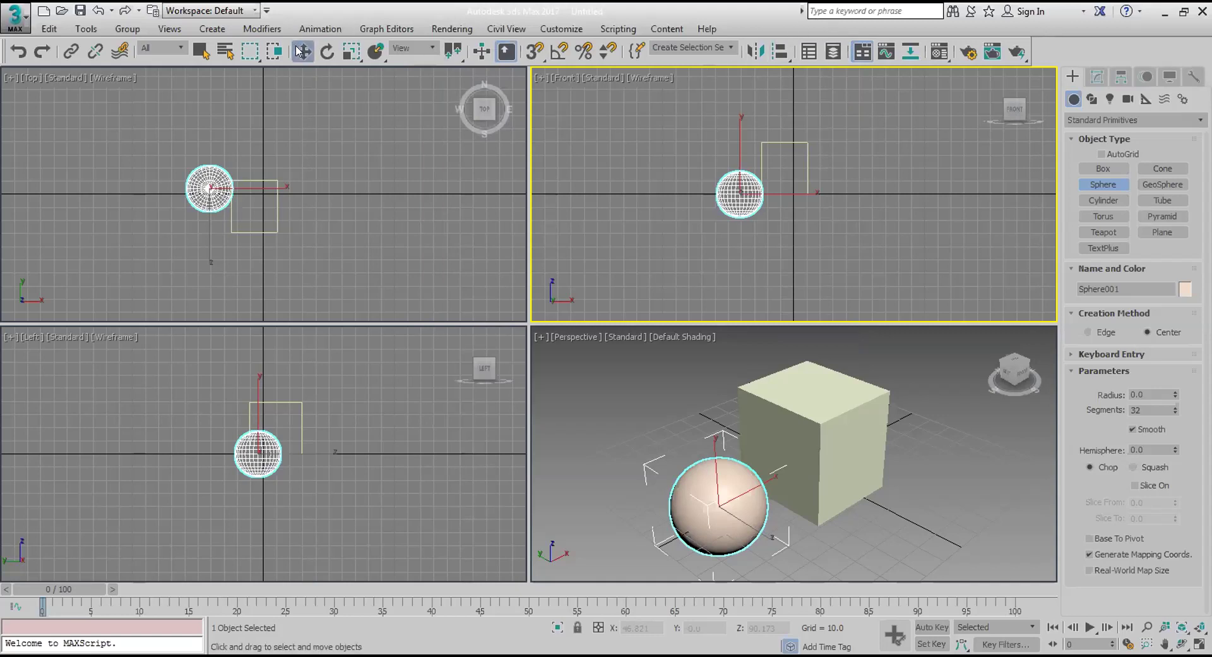
right_click(300, 51)
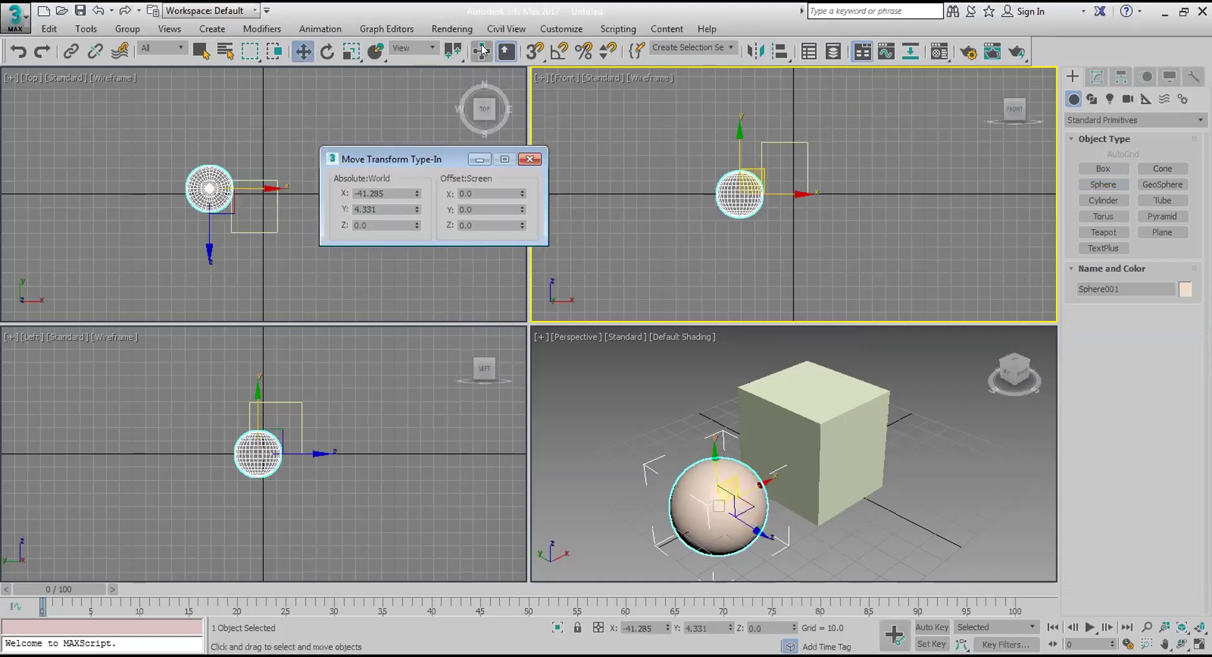
right_click(530, 51)
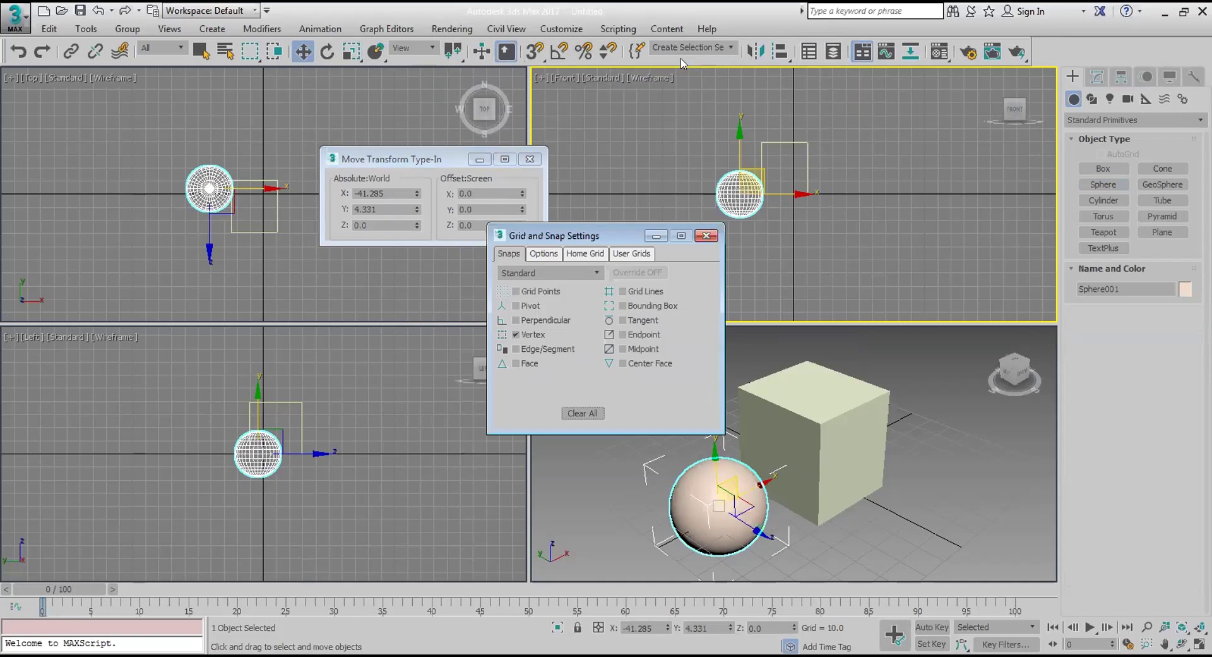
Examine the list of available toolbars and the Edit and Customize commands without changing anything.
right_click(681, 63)
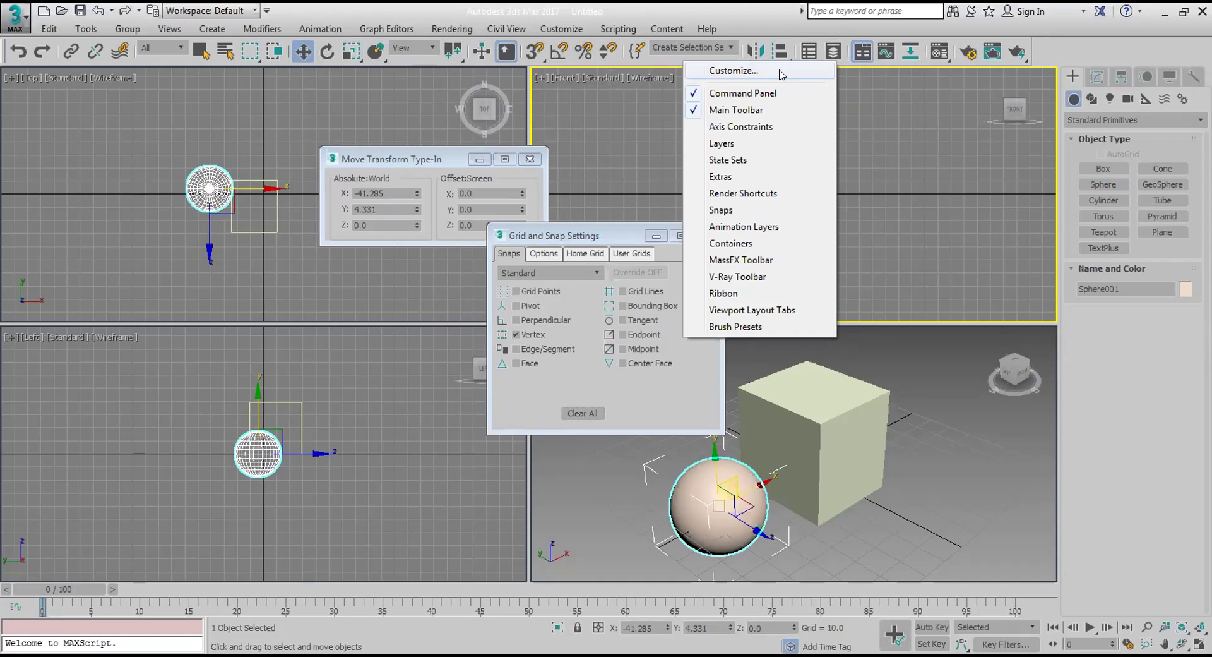
left_click(752, 8)
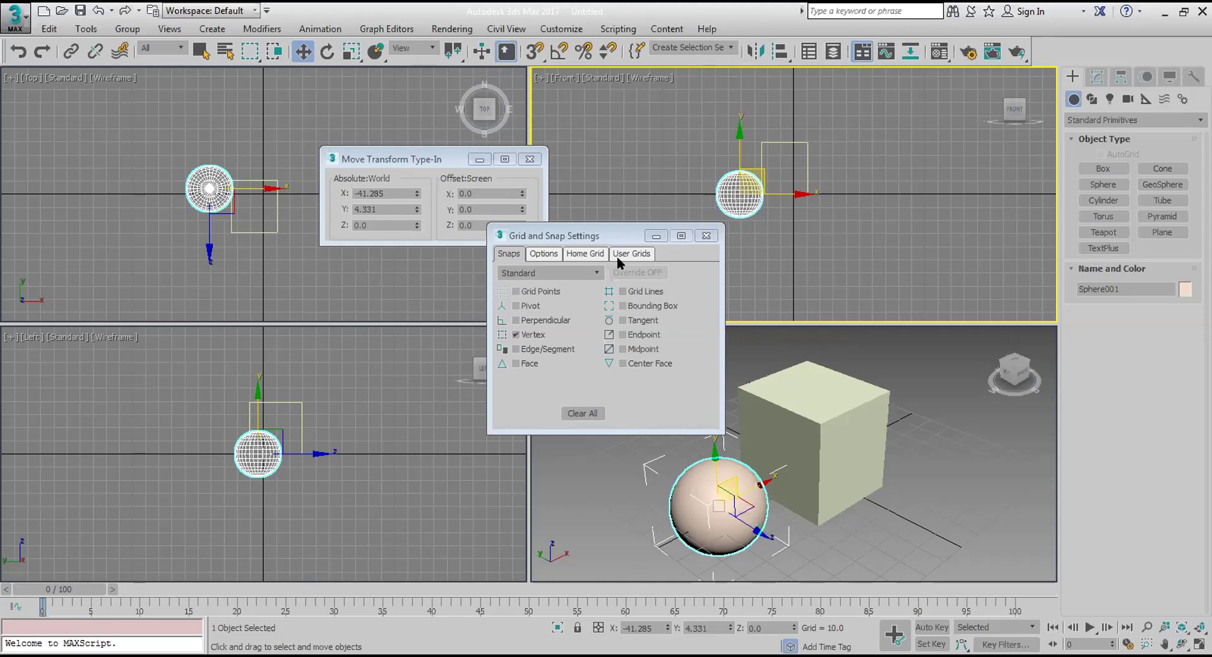
right_click(1089, 41)
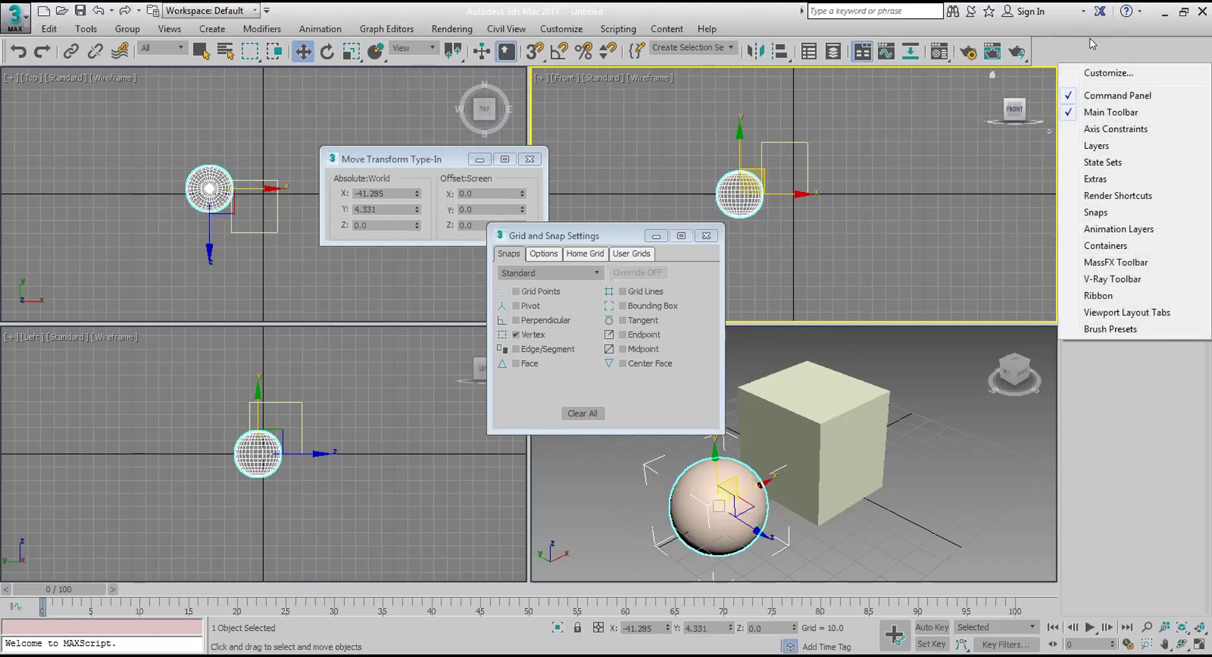
left_click(1051, 44)
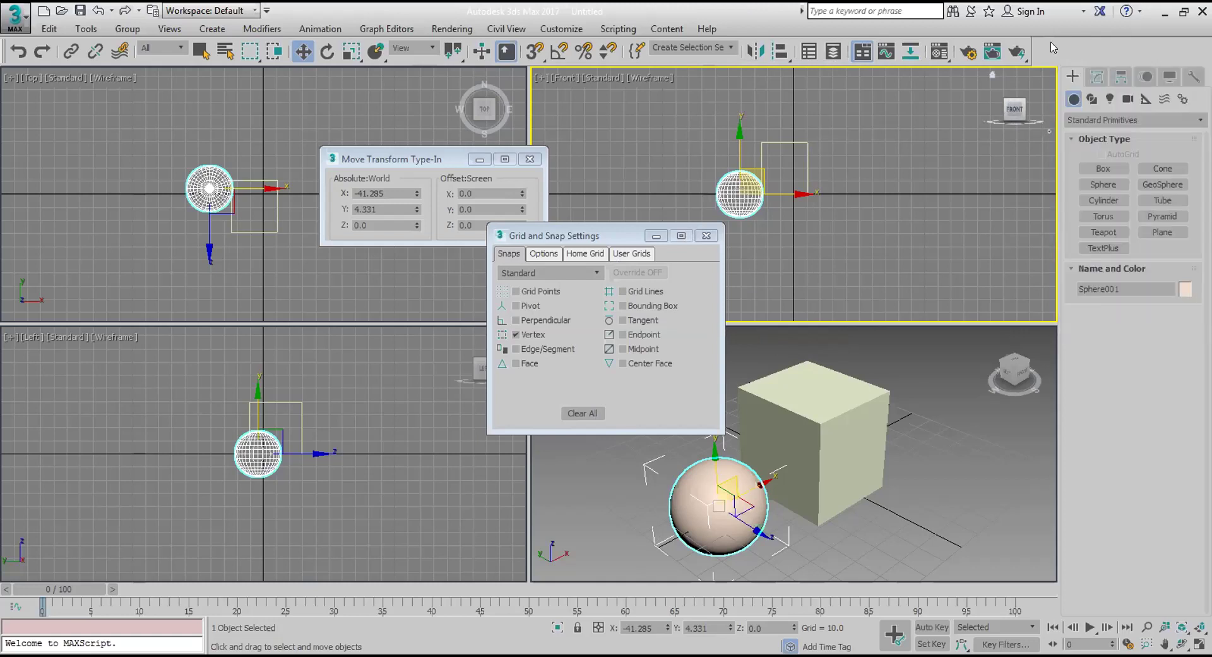
right_click(706, 56)
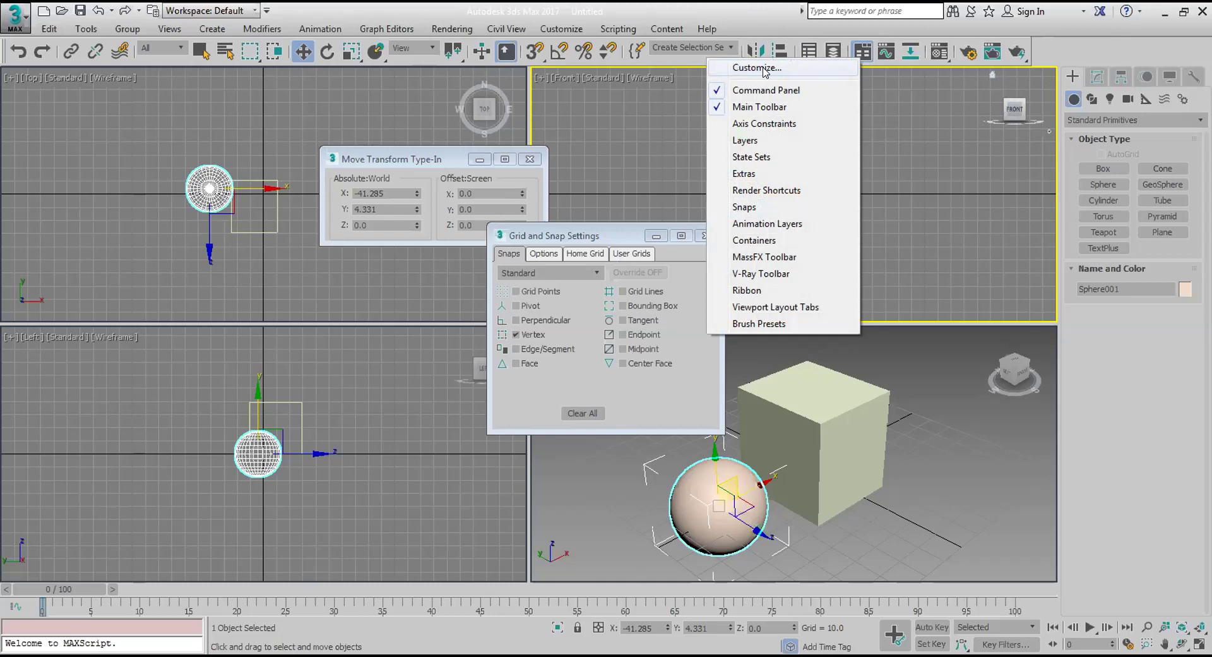
left_click(52, 29)
left_click(51, 29)
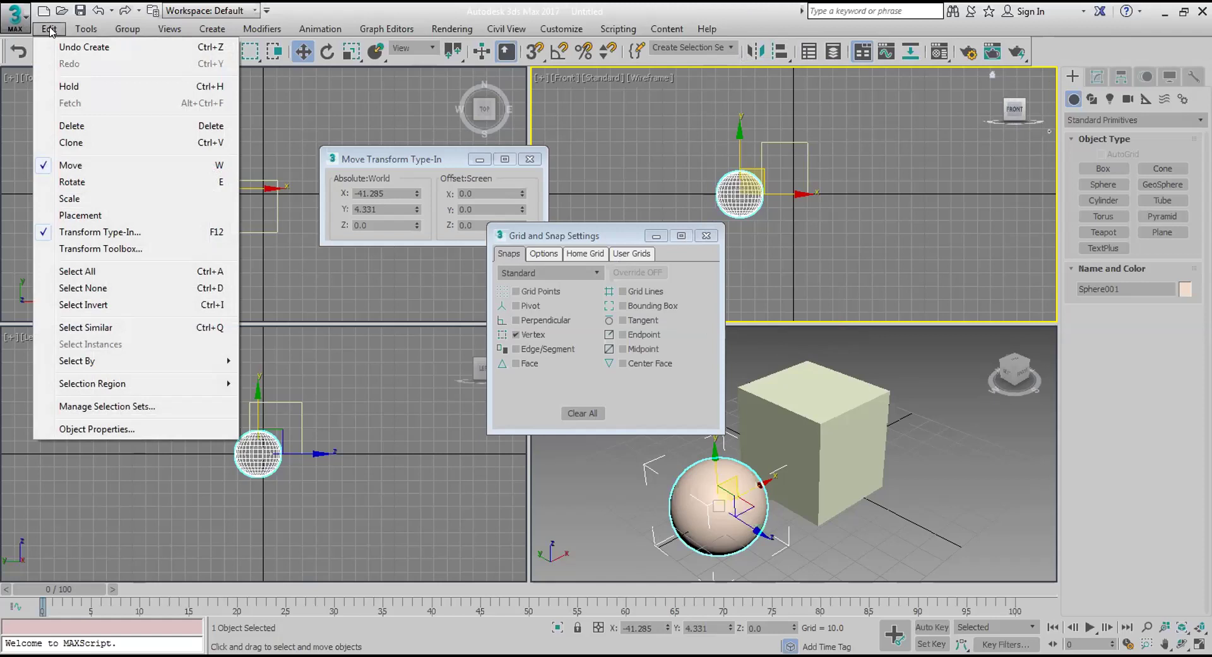
left_click(51, 29)
left_click(549, 28)
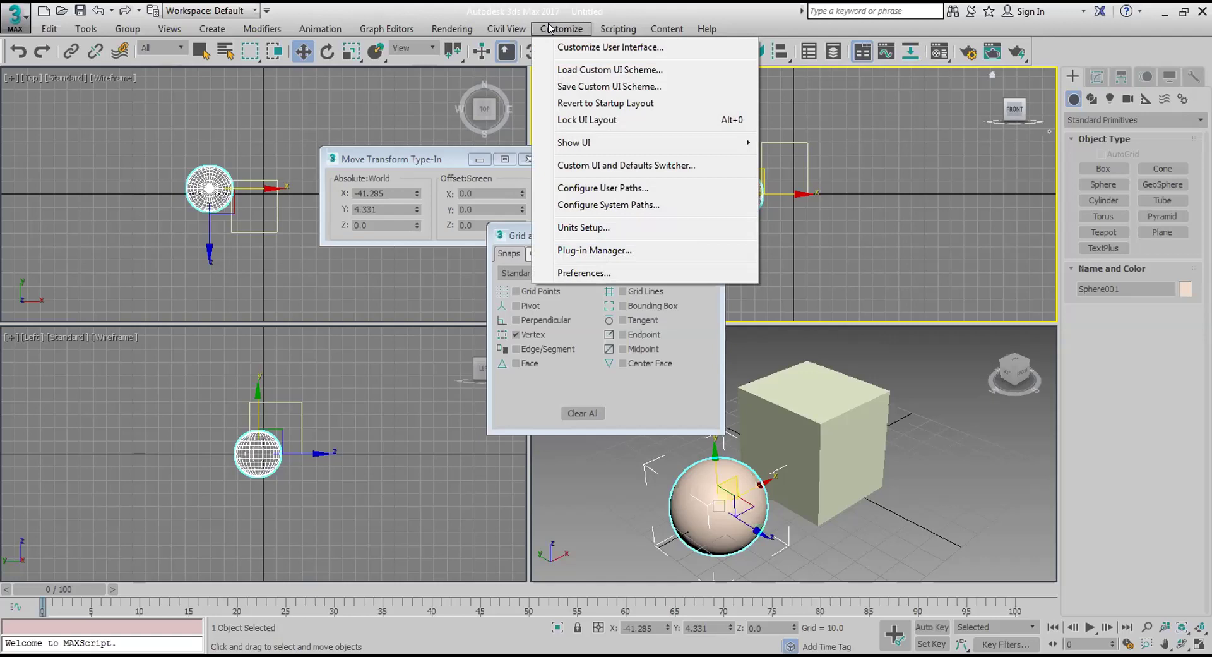
left_click(549, 28)
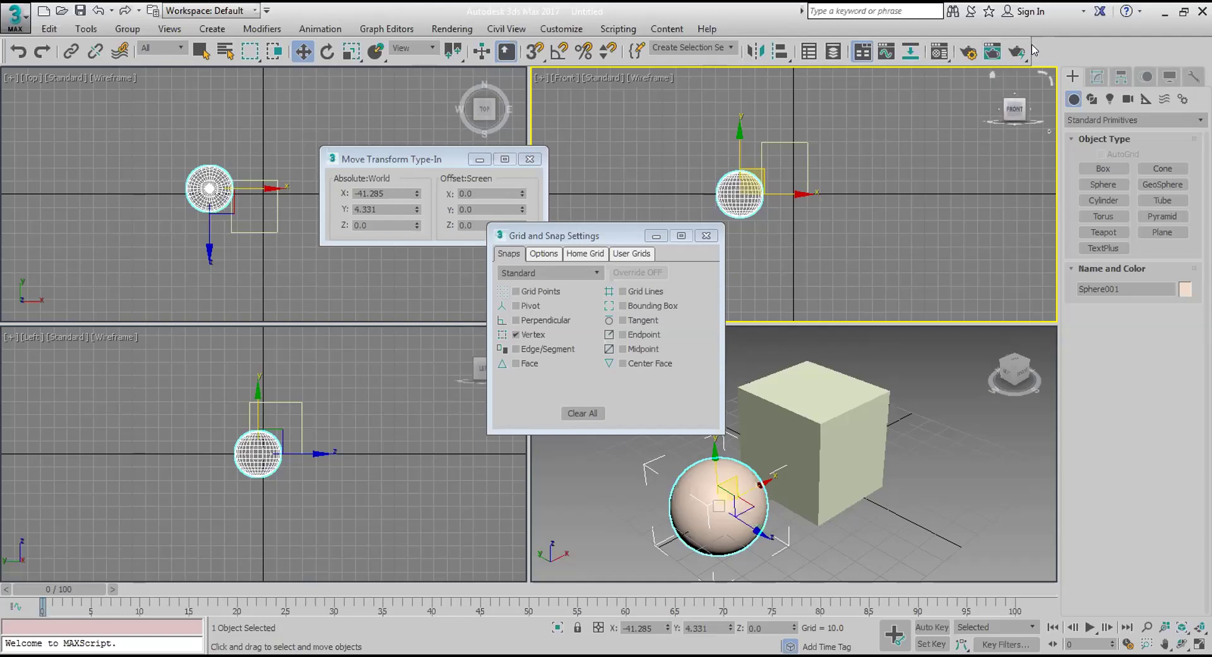
Close the Grid and Snap Settings and Move Transform Type-In windows, and look over the toolbar list and the Customize and Content commands.
left_click(706, 236)
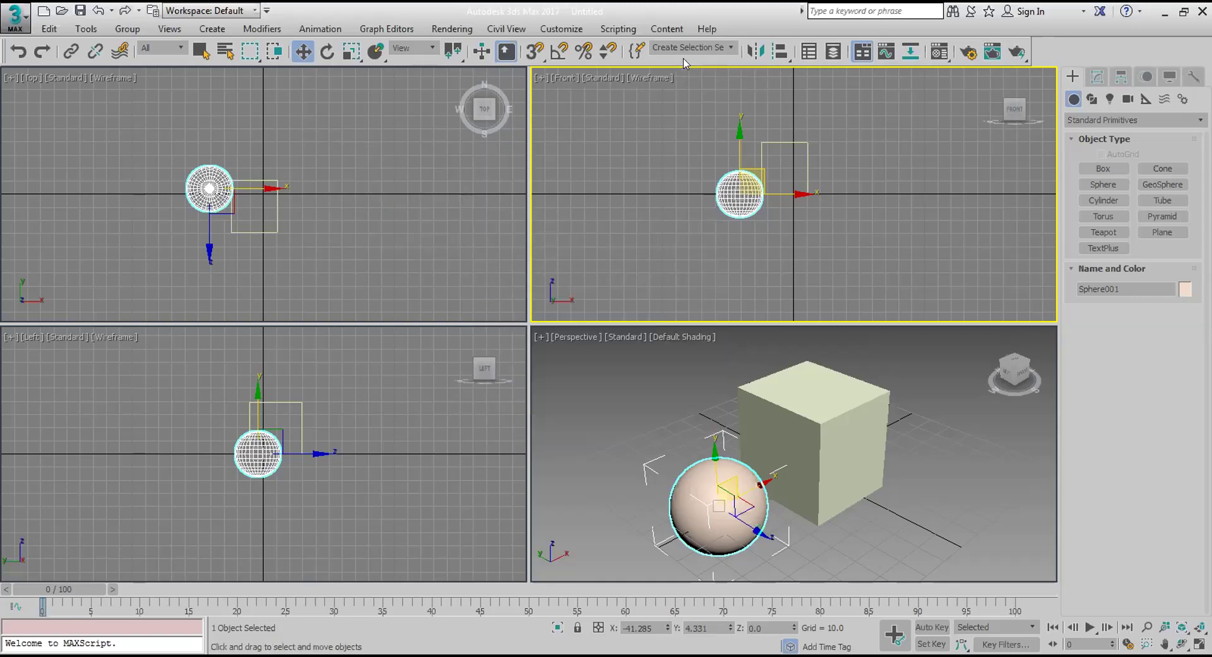
right_click(686, 63)
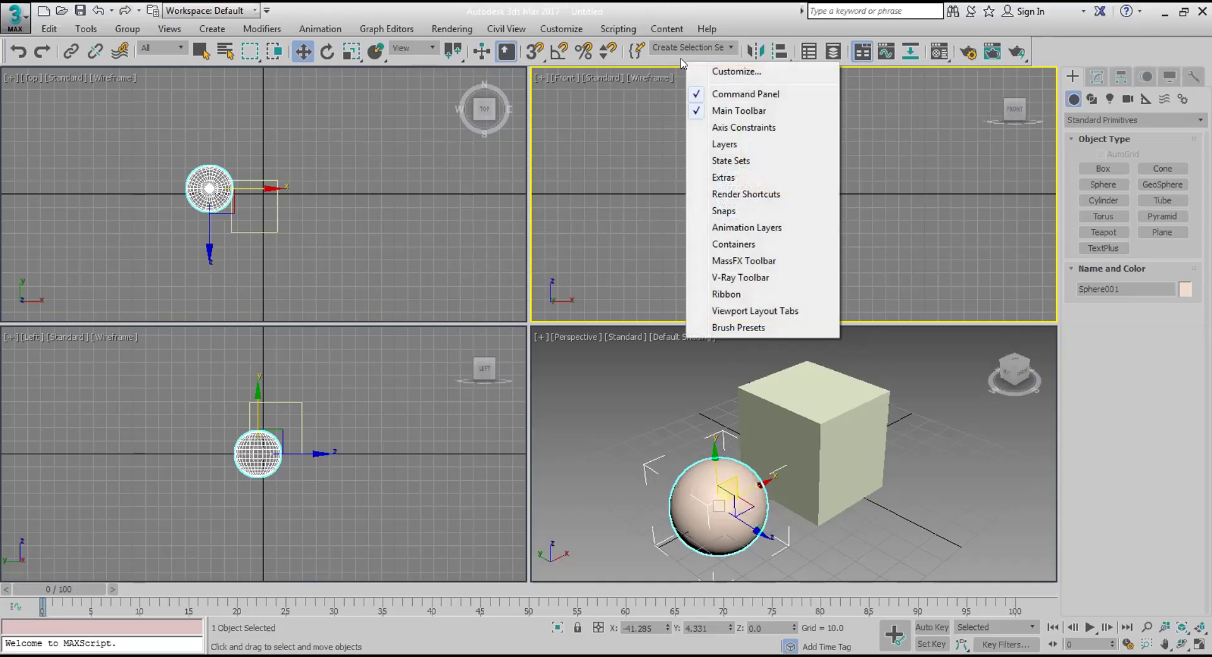
left_click(680, 63)
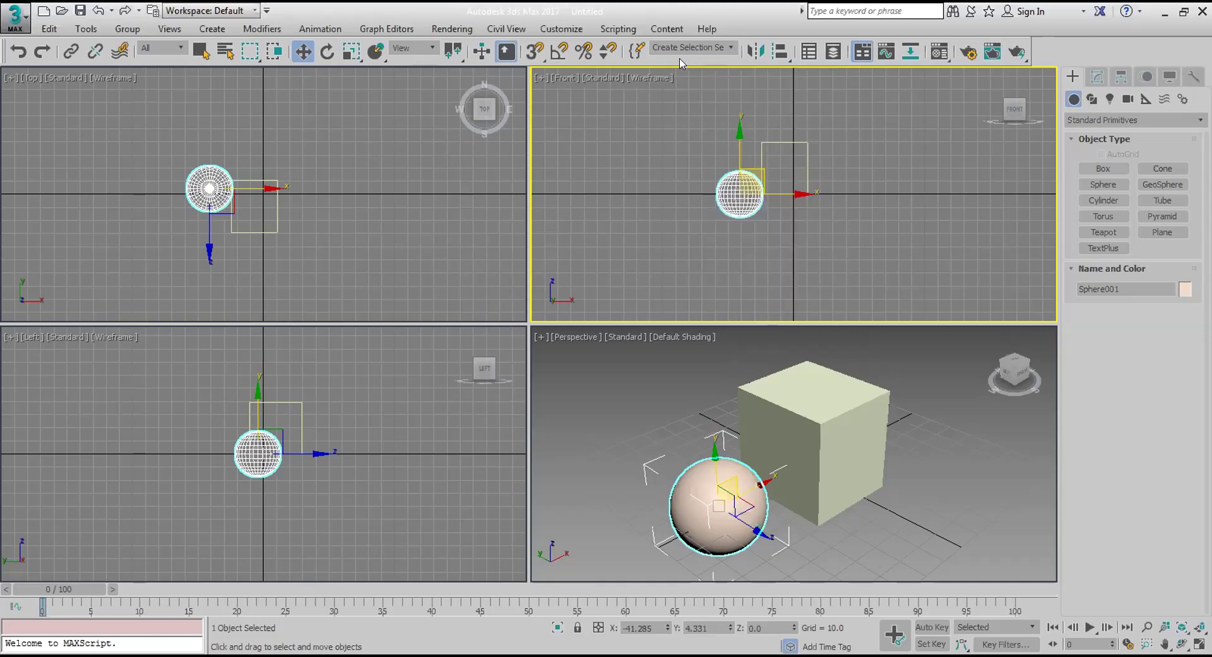
left_click(562, 30)
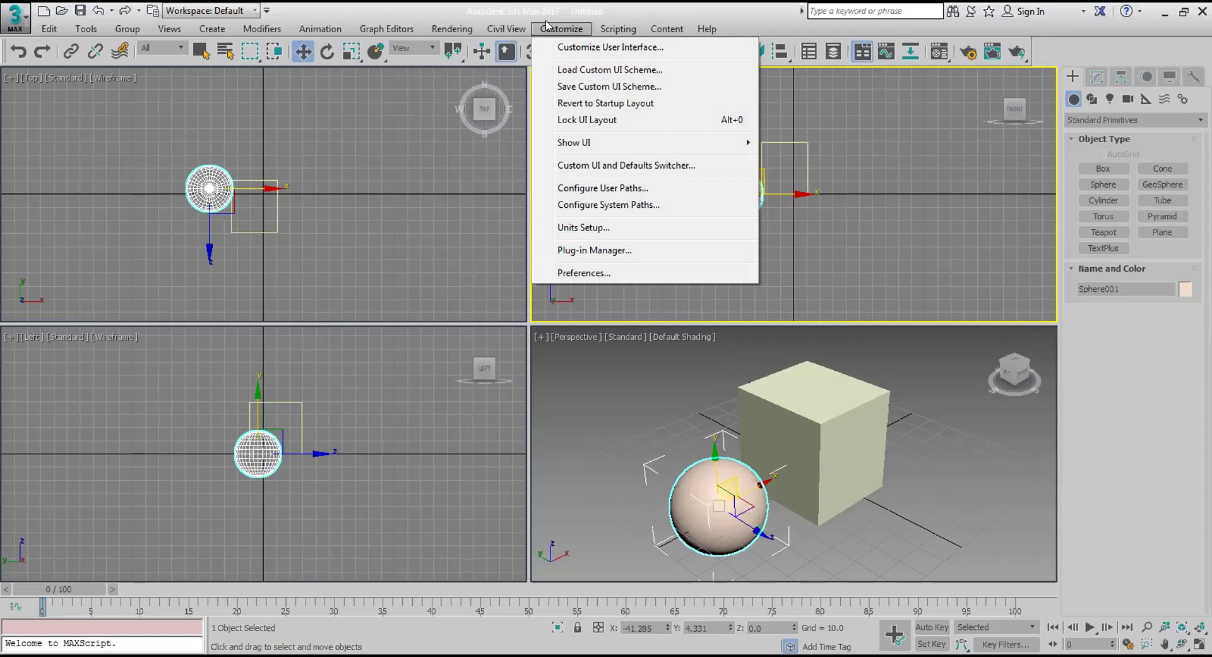
mouse_move(667, 31)
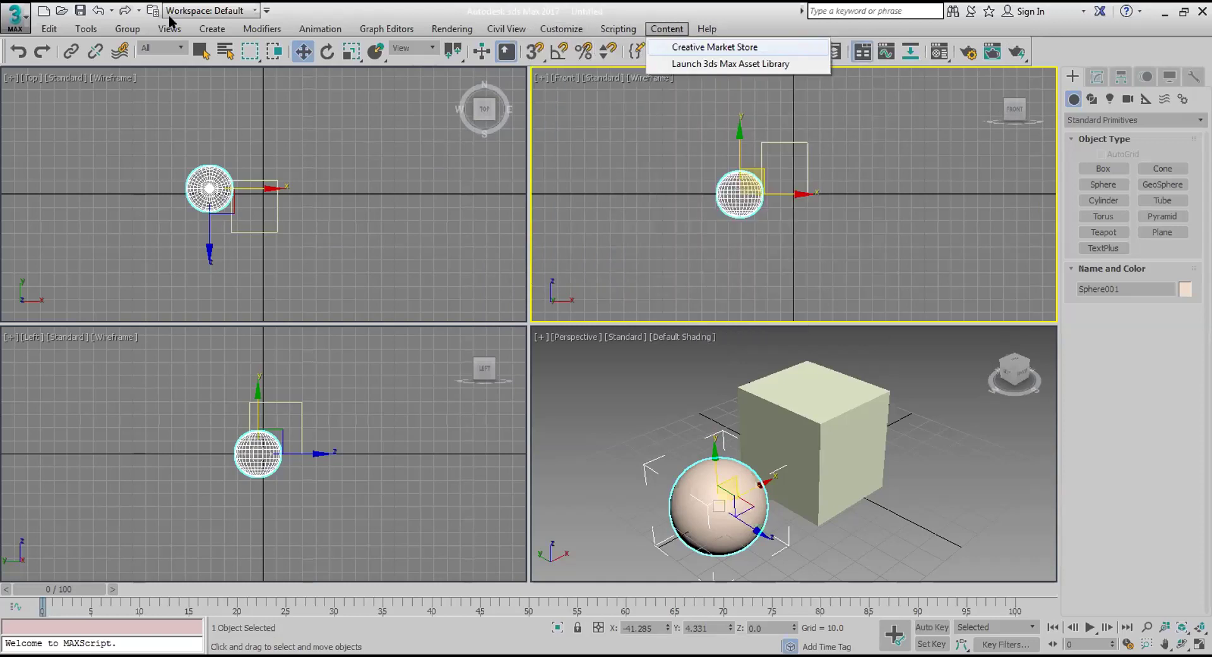
mouse_move(76, 32)
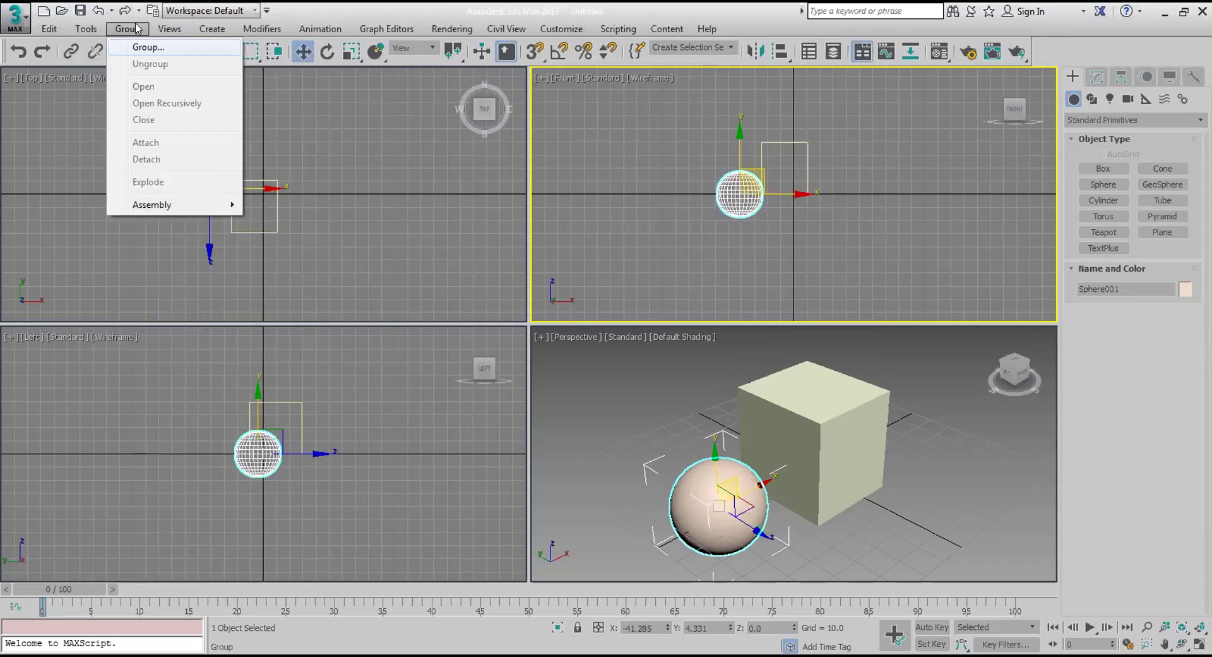
mouse_move(163, 31)
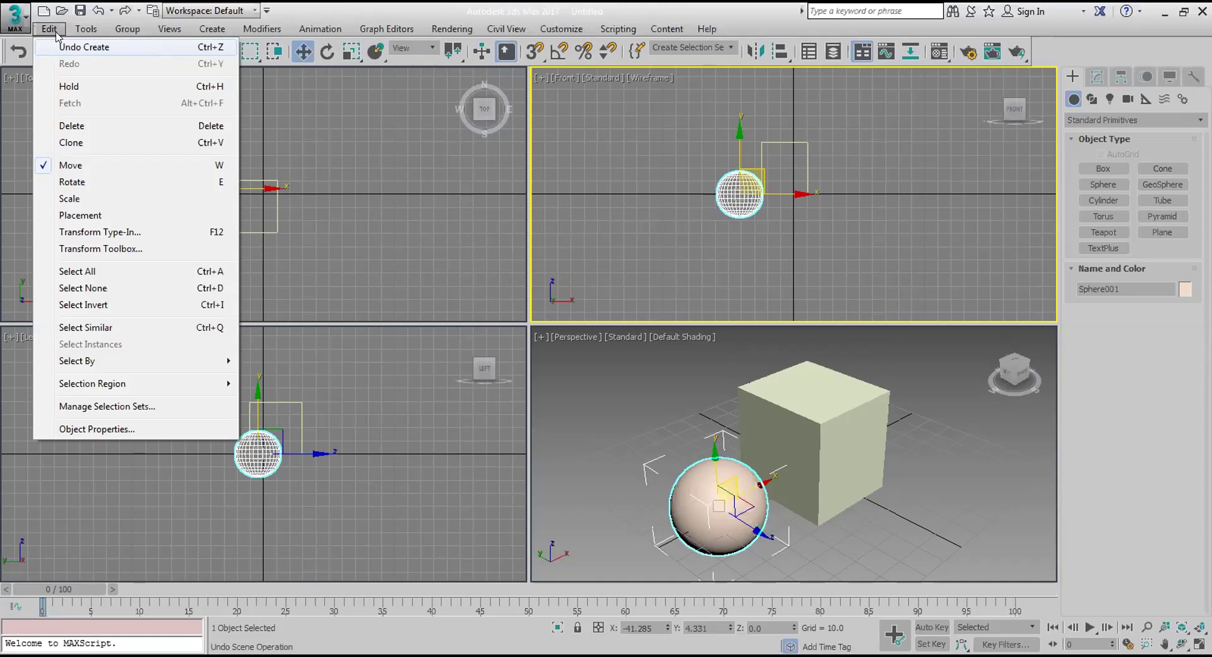
right_click(1075, 56)
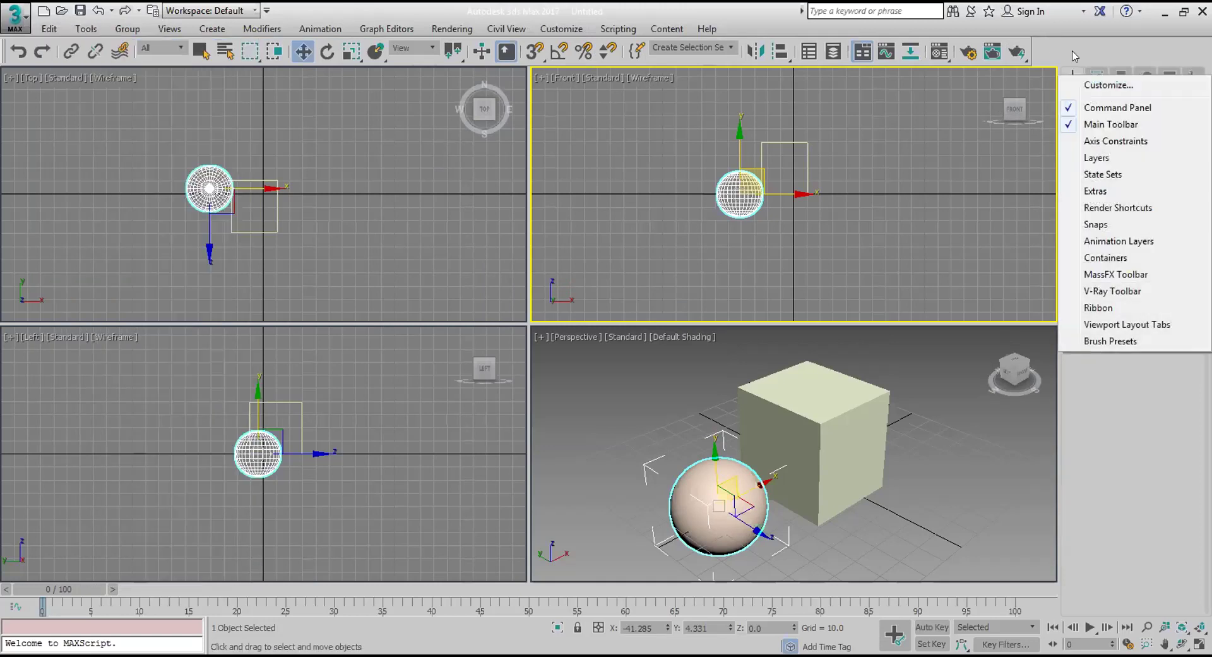
left_click(1107, 85)
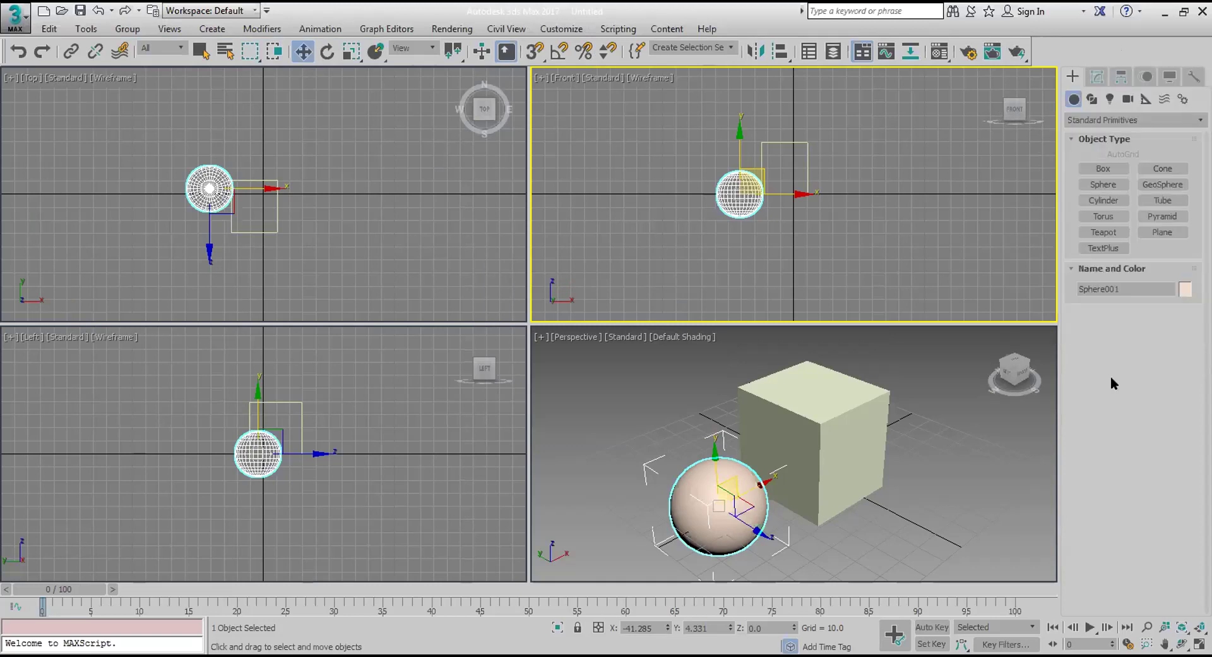
right_click(1094, 67)
left_click(1094, 67)
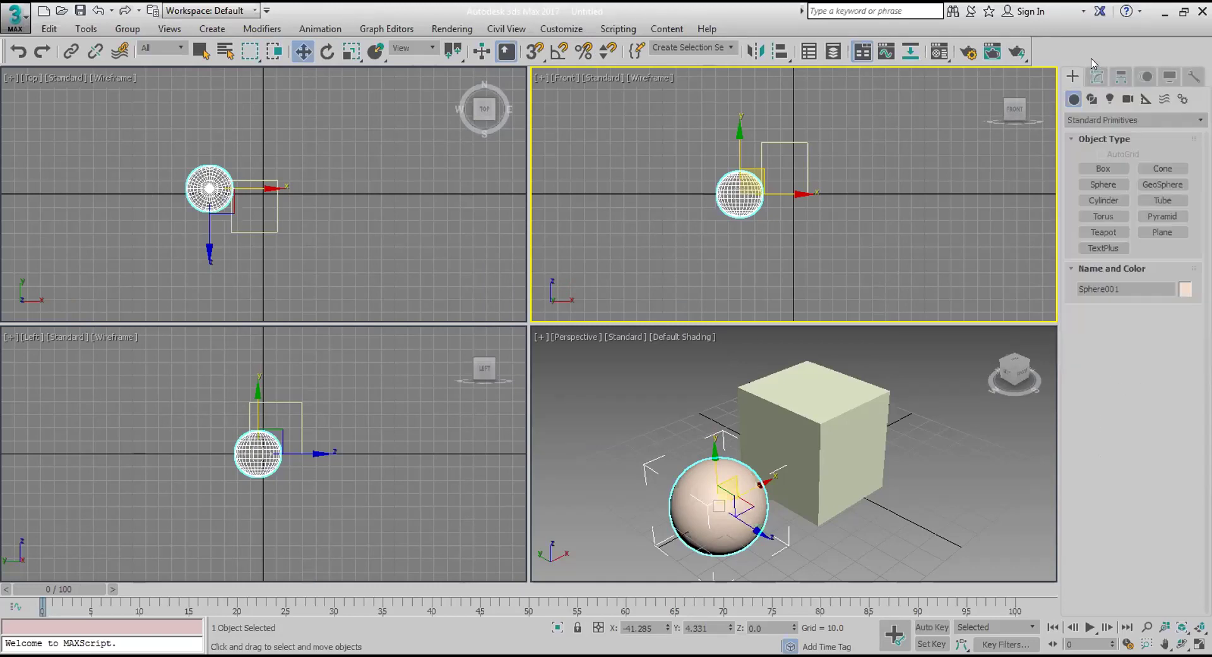
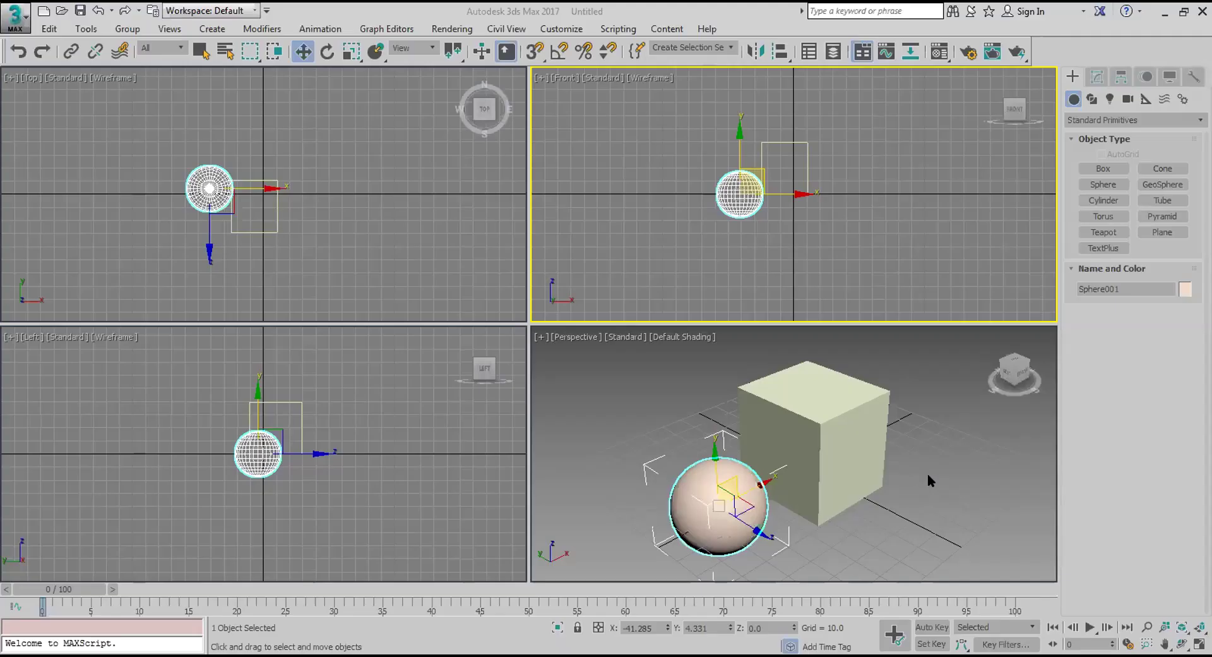
Show the Layers toolbar, try docking it at the end of the main toolbar, and float and close it again.
right_click(1077, 76)
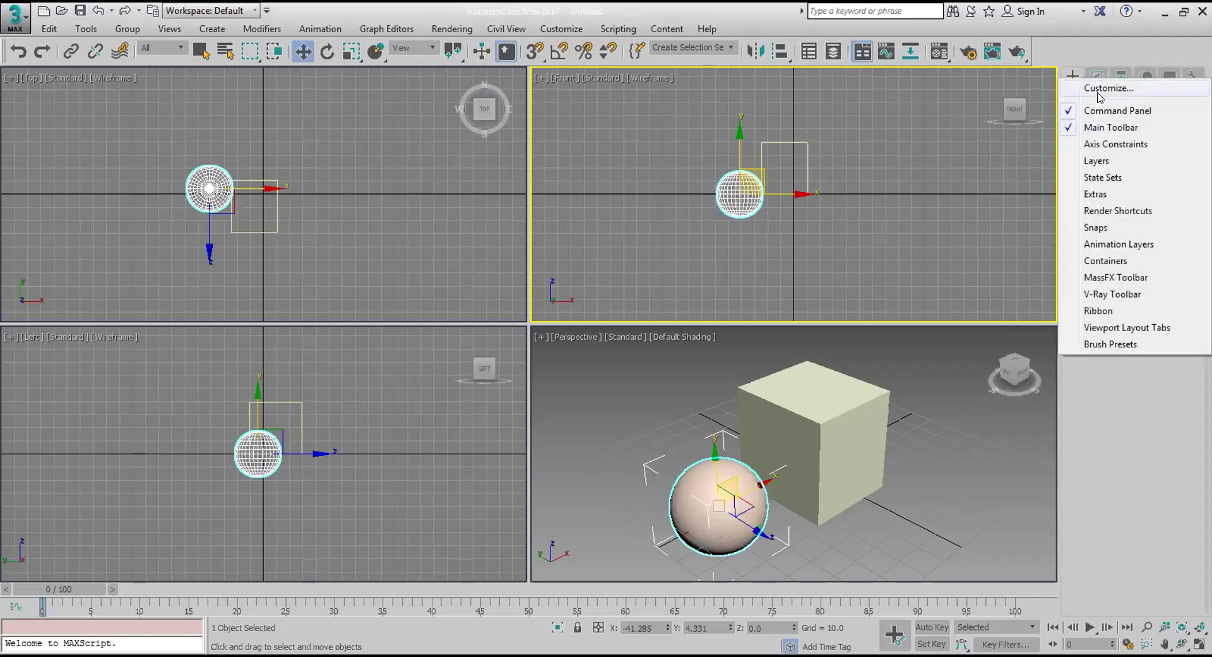
left_click(1106, 166)
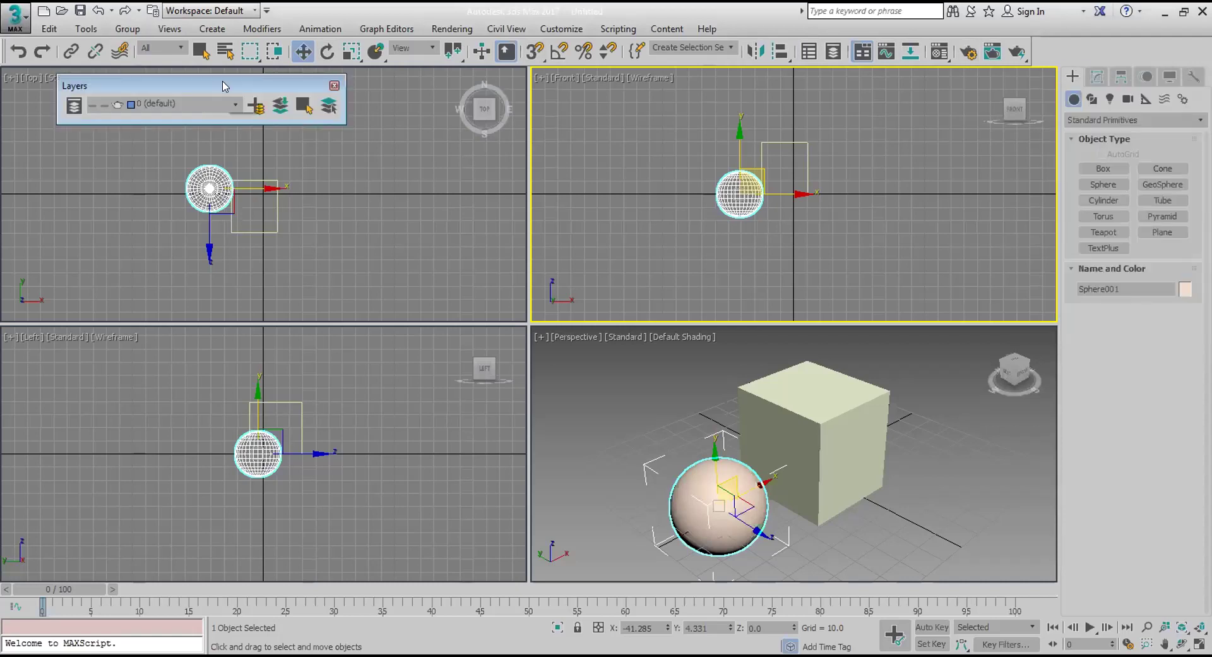
left_click_drag(223, 86, 446, 63)
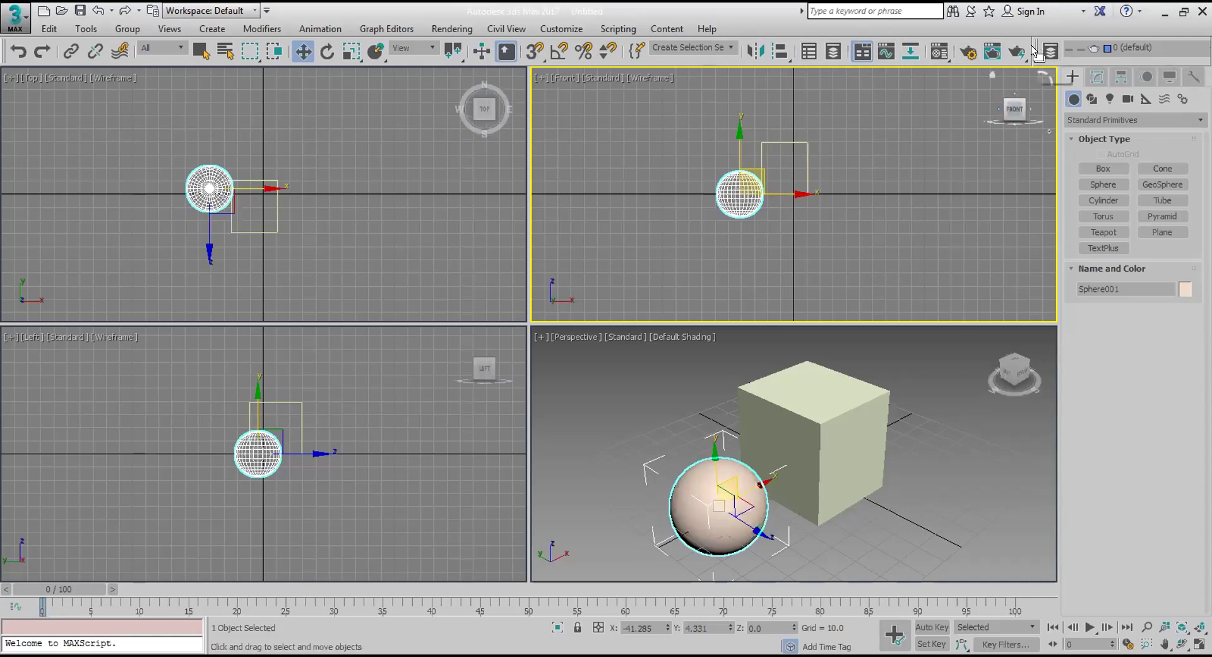
left_click_drag(1033, 49, 547, 157)
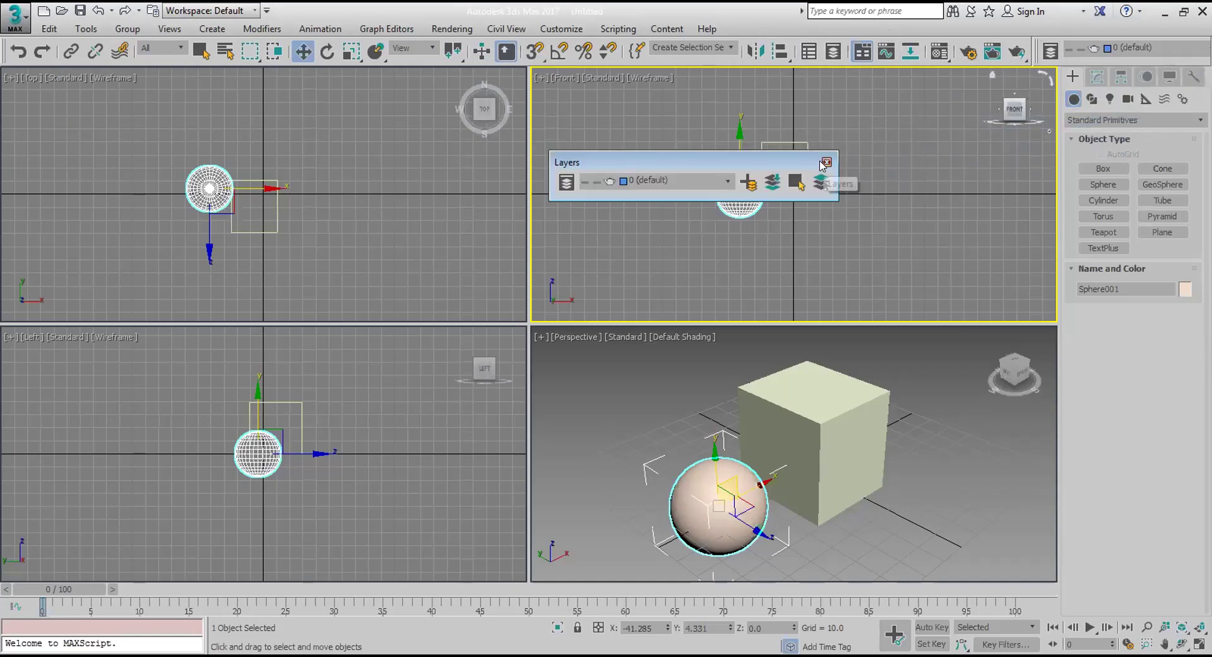
left_click(825, 162)
Show the Extras toolbar and close it again.
right_click(1075, 60)
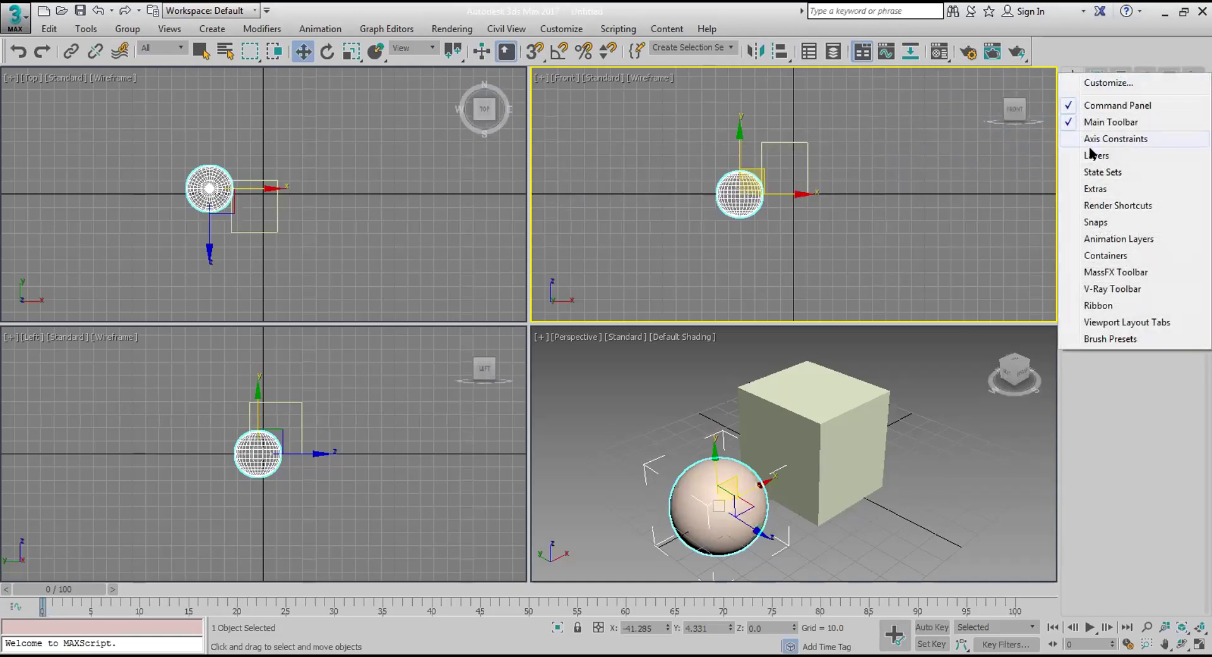
left_click(1095, 190)
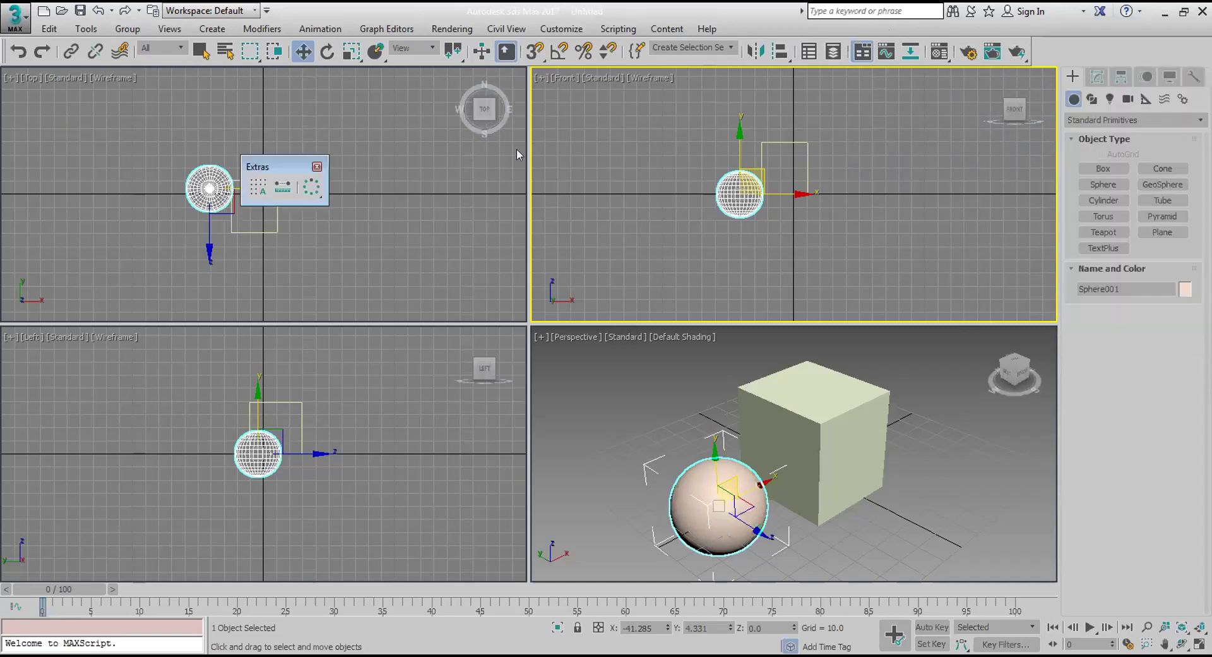
left_click(318, 166)
Show the Layers toolbar again and dock it in its own row beneath the main toolbar.
right_click(1097, 55)
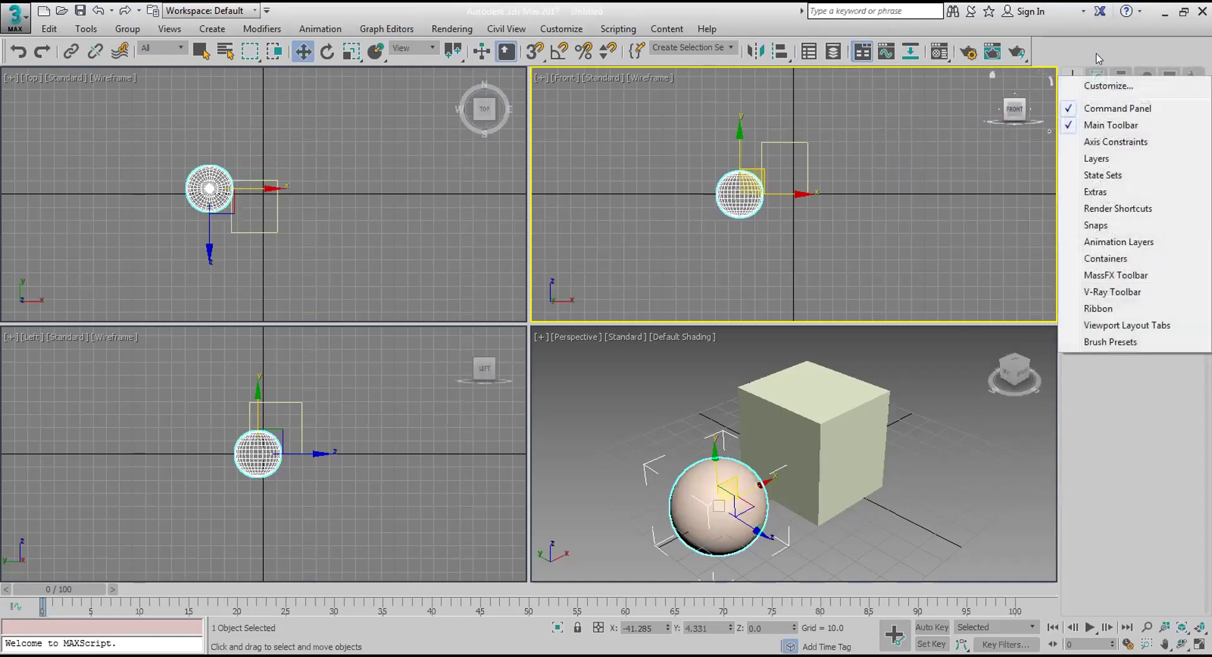
left_click(1118, 159)
left_click_drag(758, 168, 941, 68)
right_click(709, 72)
left_click(444, 73)
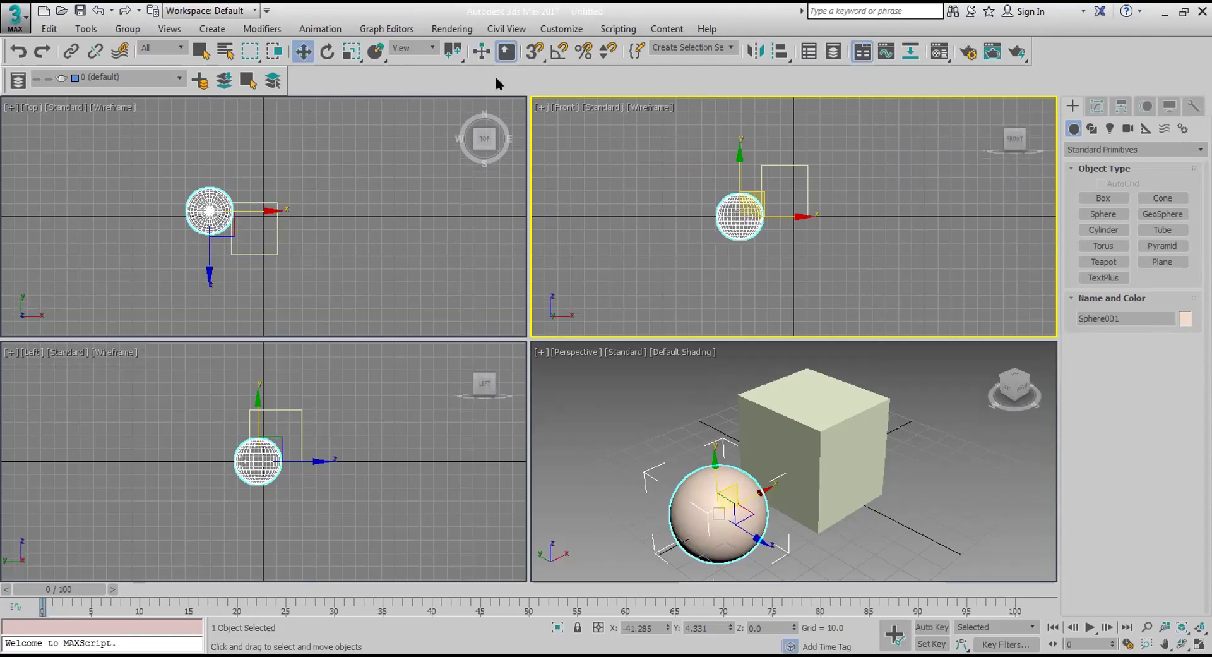
Review the list of available toolbars and hide the docked Layers toolbar.
right_click(449, 82)
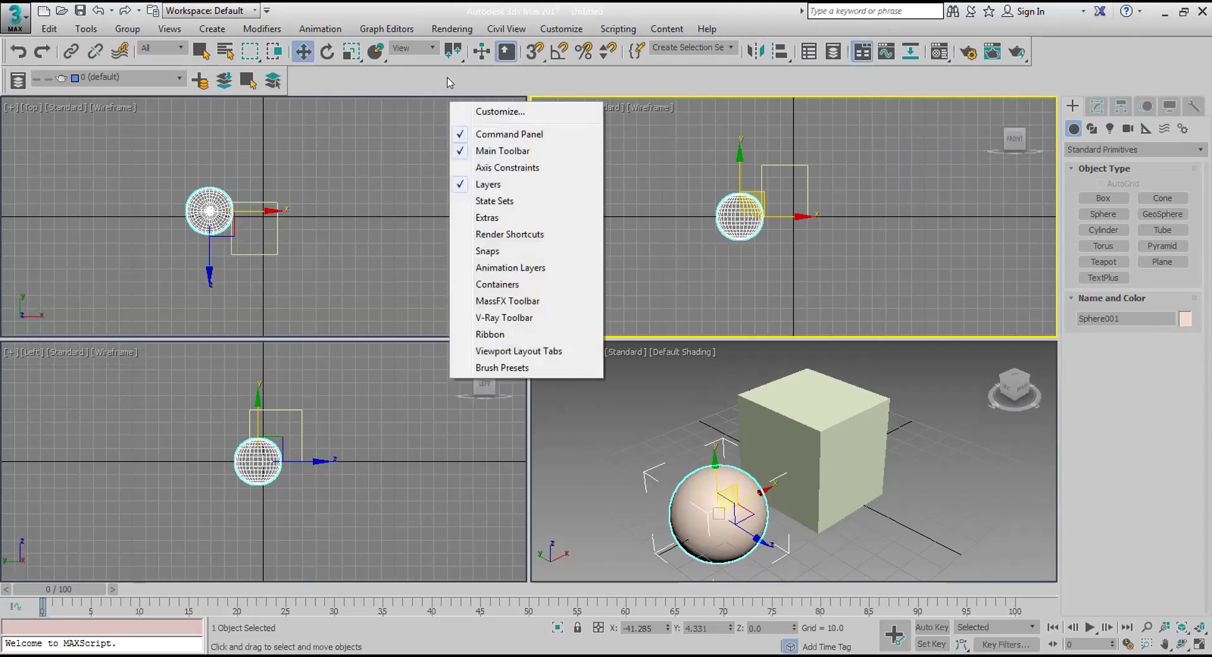
left_click(566, 87)
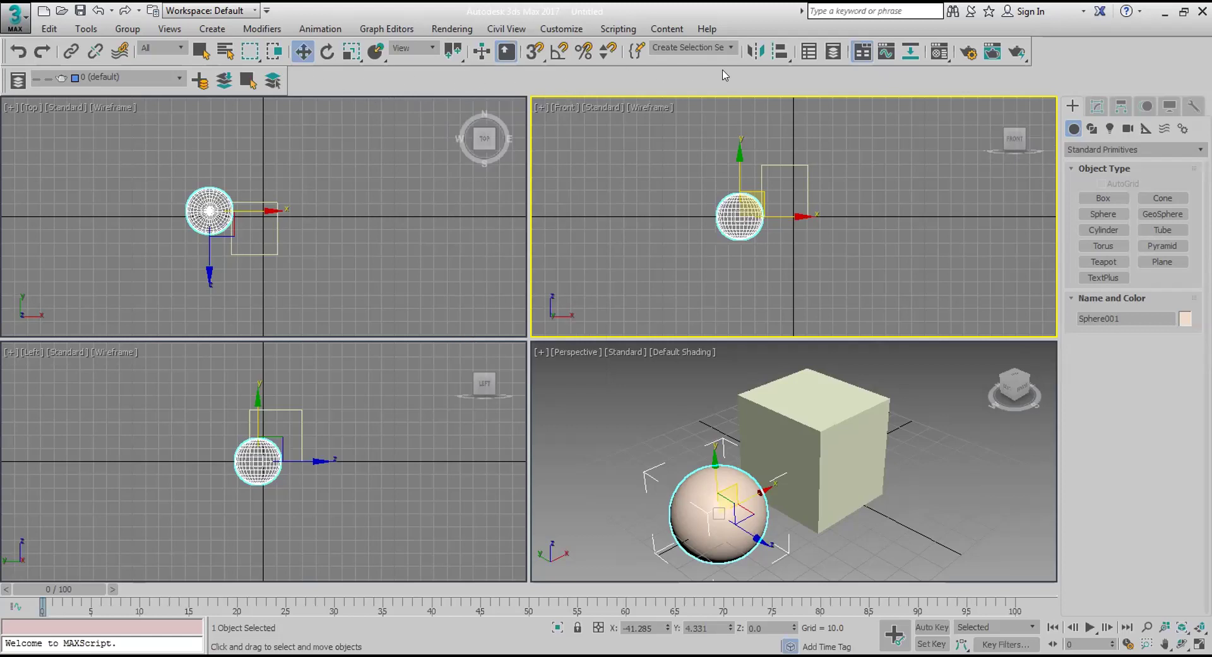
right_click(480, 103)
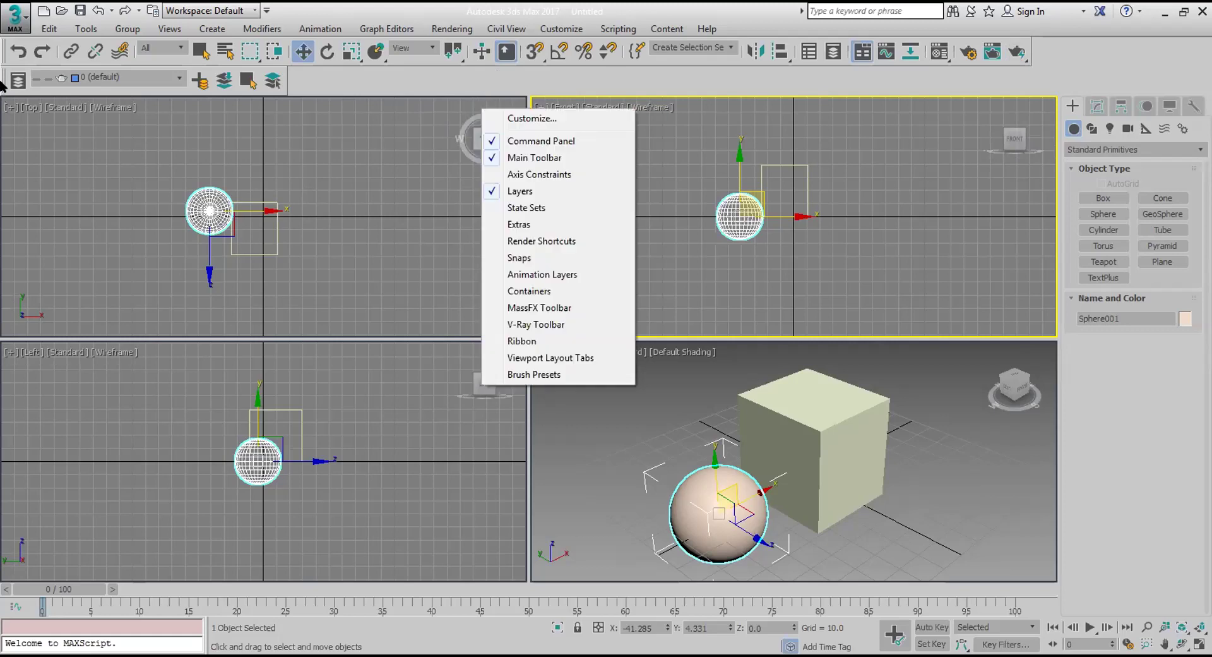
left_click(519, 191)
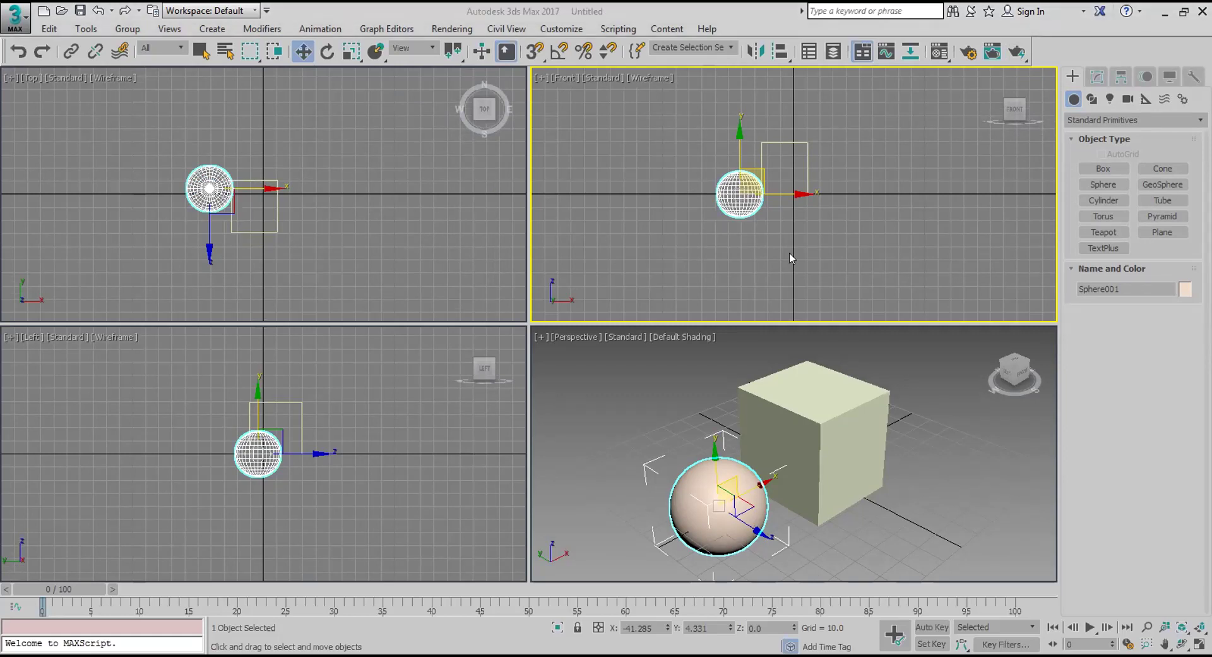
Open the user interface customization settings and close them without making changes.
left_click(577, 31)
left_click(577, 31)
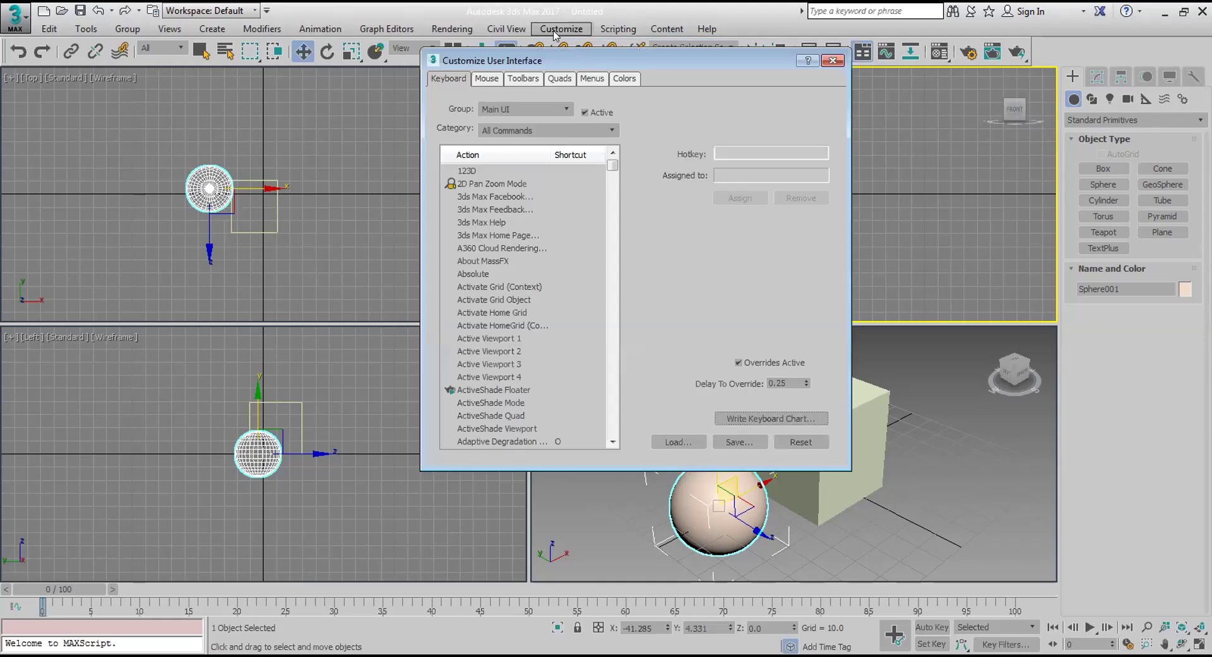
left_click(833, 61)
Deselect the sphere, make the Perspective viewport active, and return to the Front viewport.
left_click(834, 127)
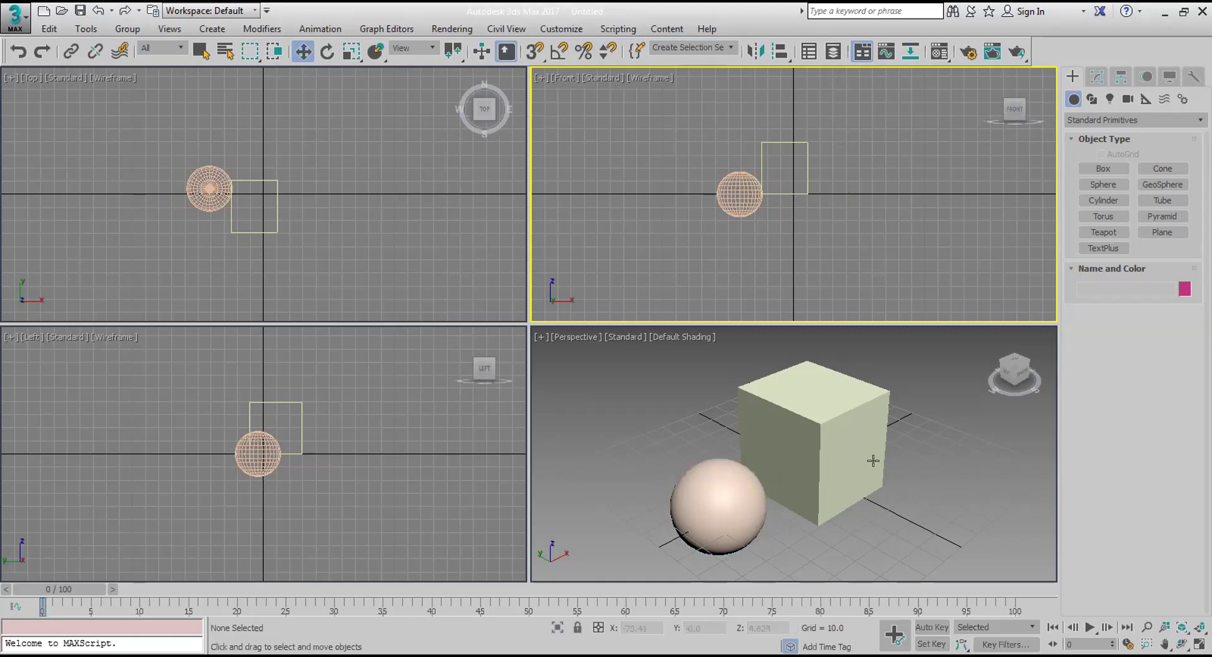
right_click(937, 487)
right_click(692, 344)
left_click(580, 414)
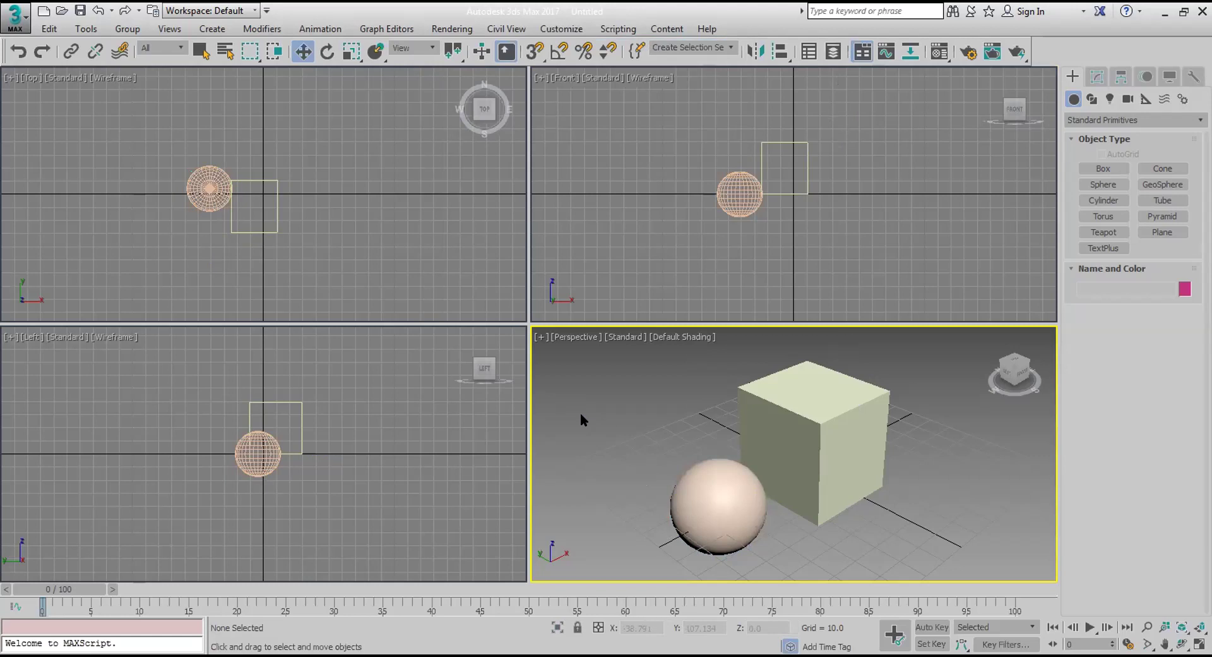
left_click(636, 117)
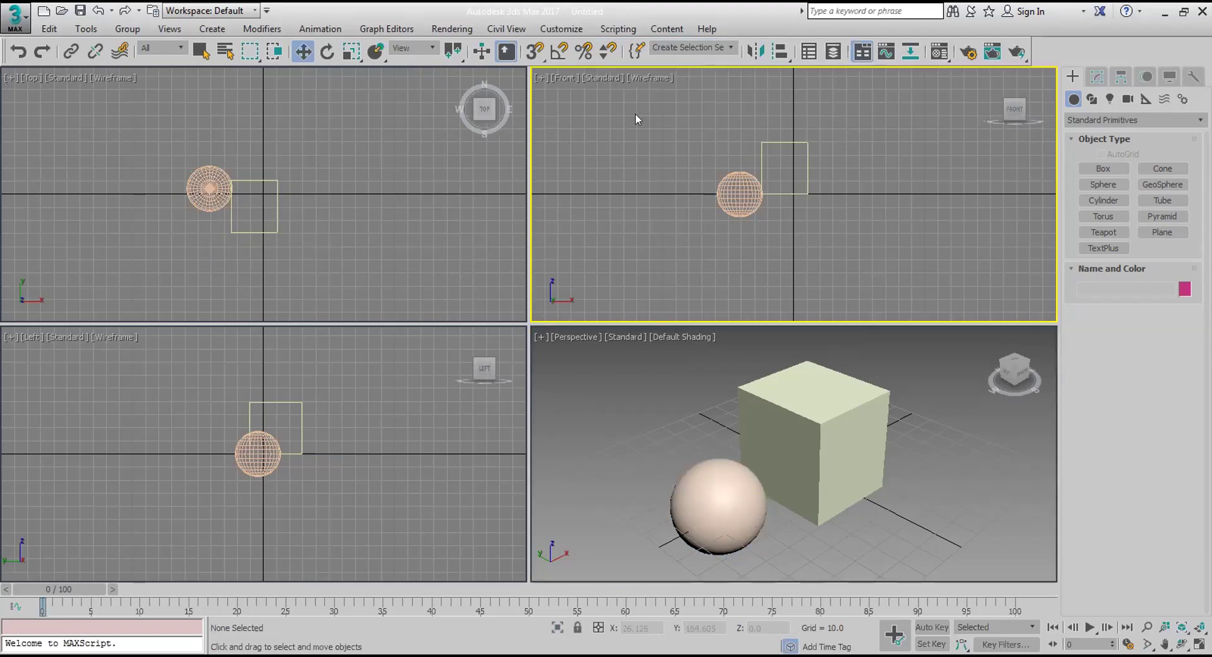
Open the user interface customization settings again and move the window away from the Top and Left viewports.
left_click(562, 29)
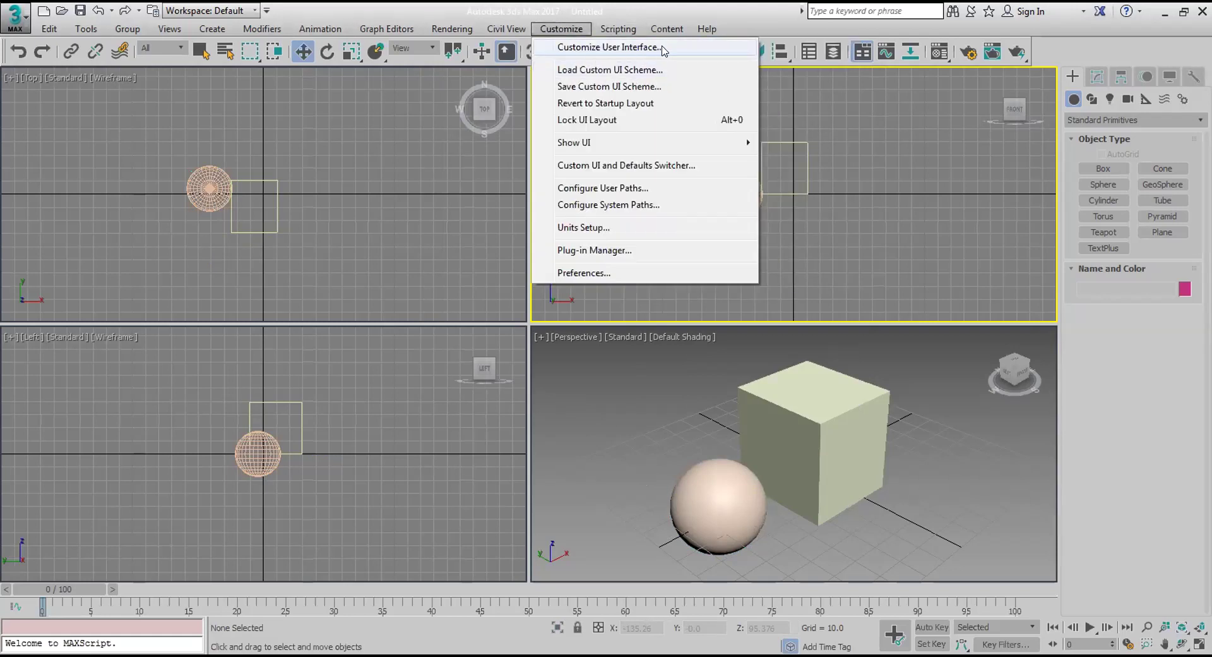
key("Escape")
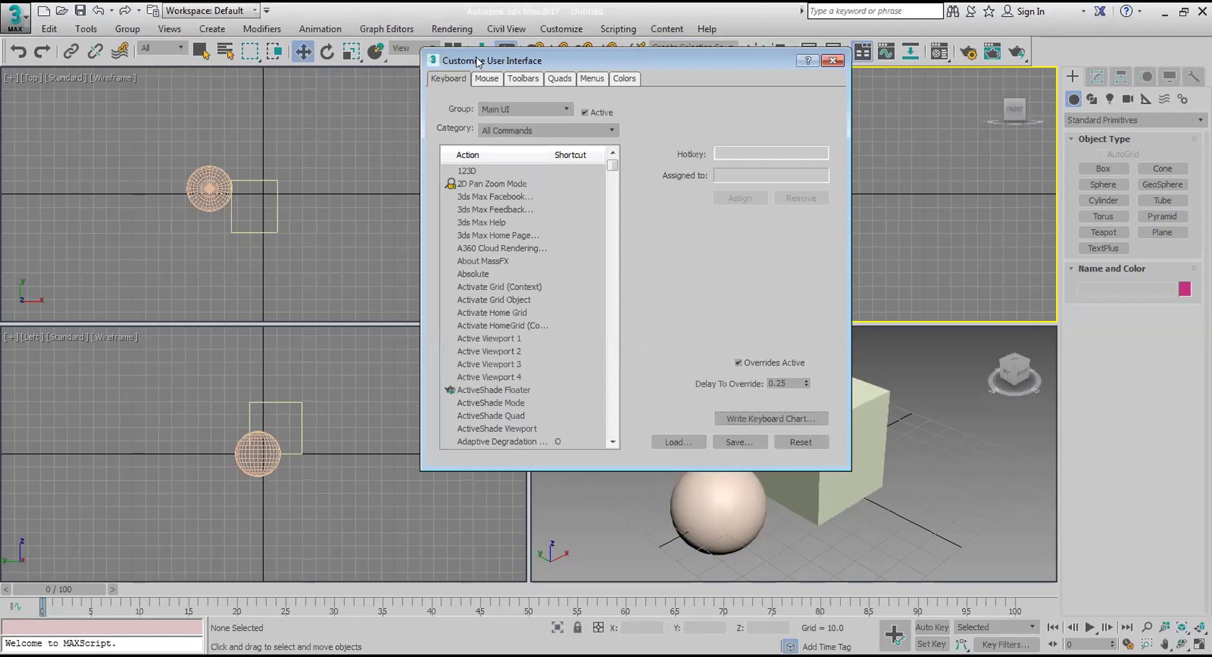
left_click_drag(478, 61, 649, 35)
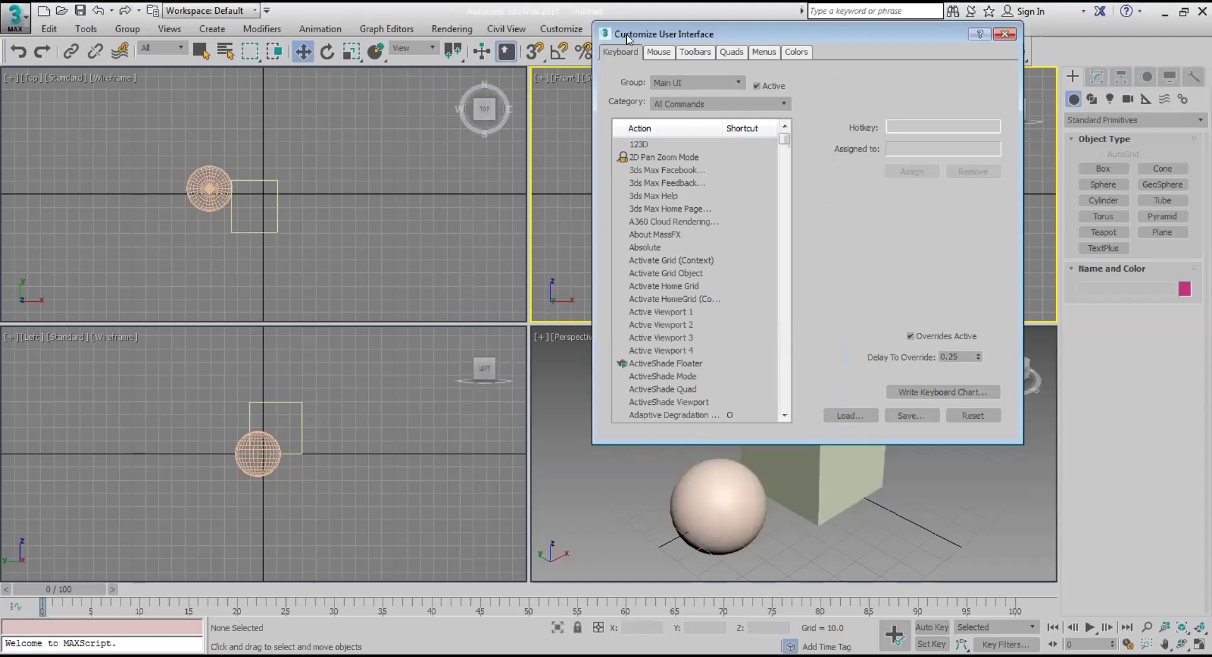
Examine the keyboard actions from 3ds Max Feedback to Activate HomeGrid, and check the shortcut of the Clone action.
left_click(638, 183)
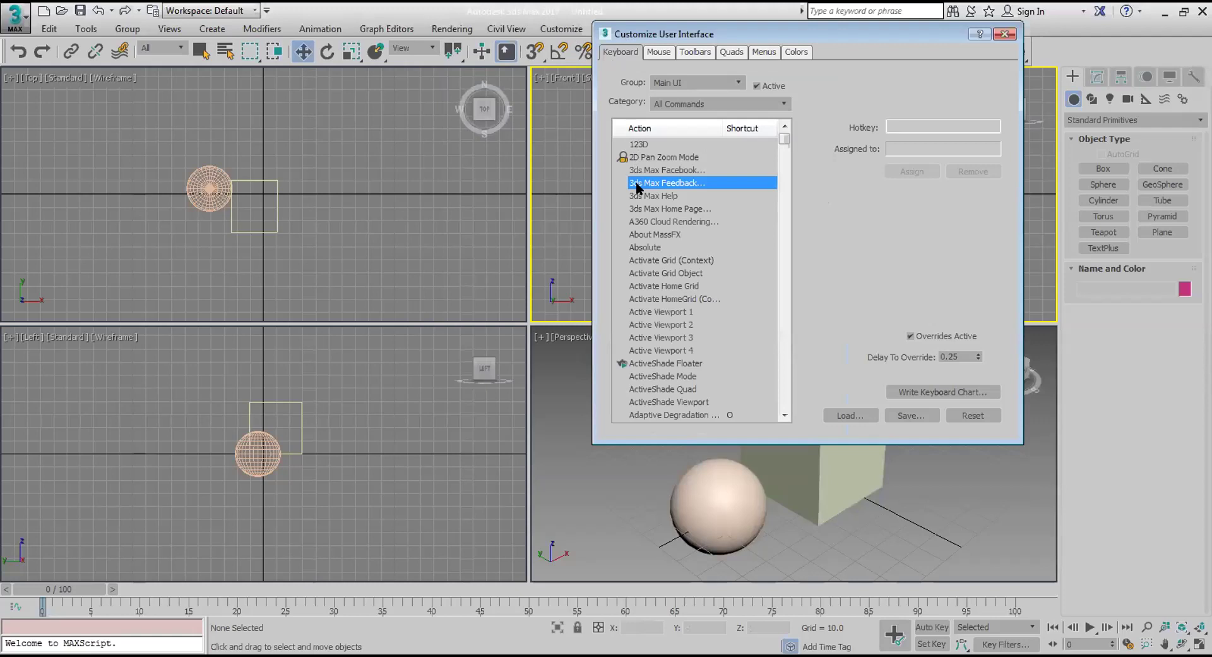
left_click(670, 195)
left_click(660, 221)
left_click(659, 259)
left_click(663, 298)
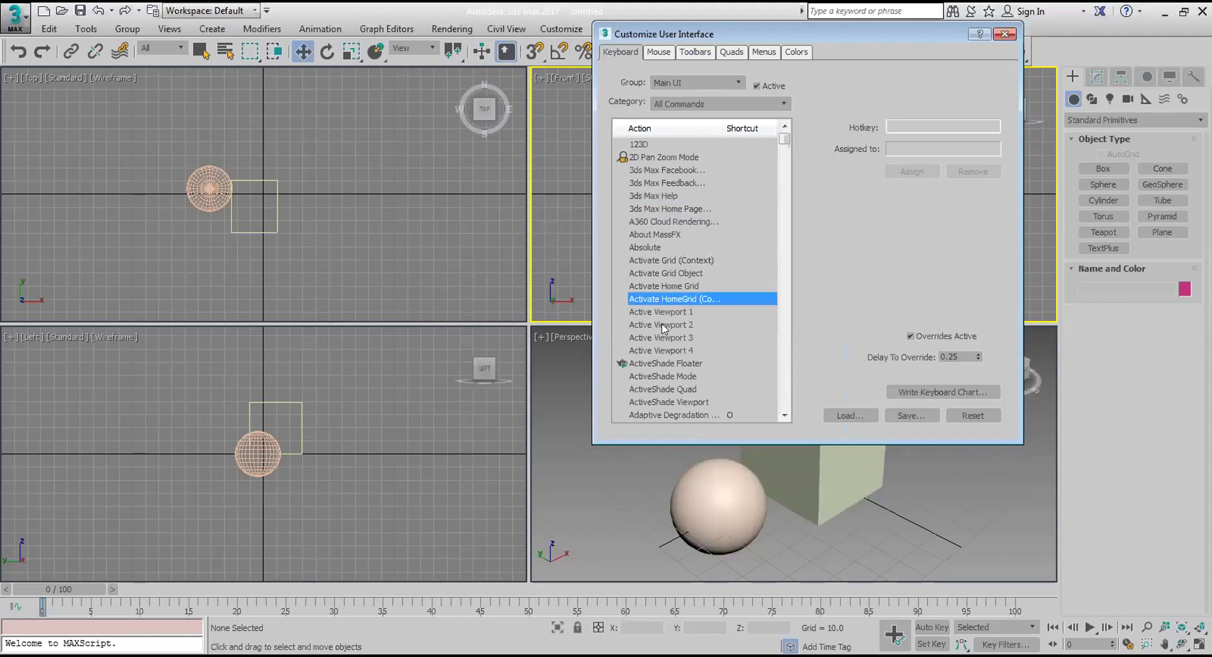
left_click_drag(785, 146, 784, 170)
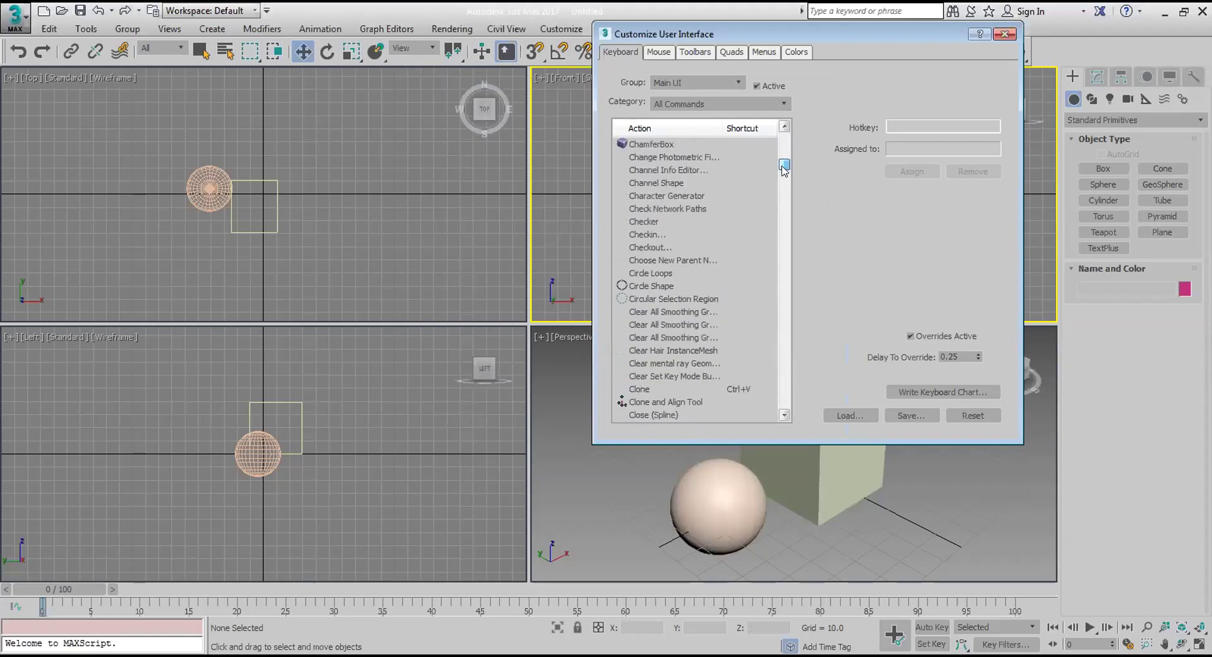
left_click(695, 388)
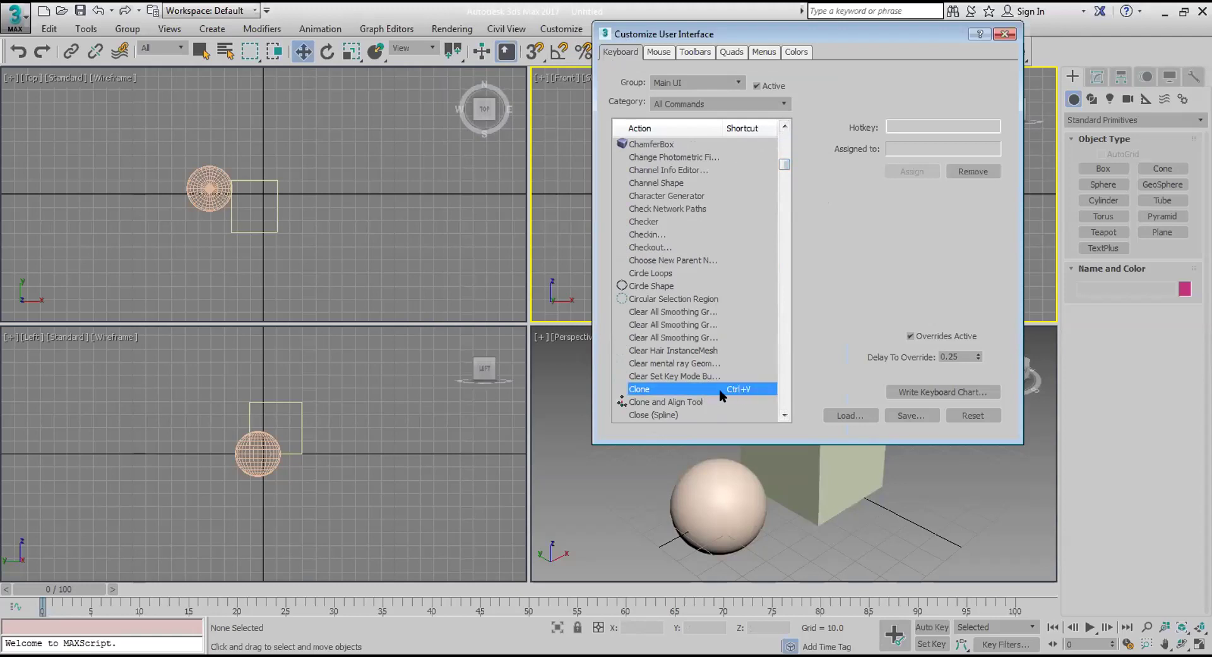
Assign a single-key hotkey to the Circle Loops action and remove it again.
left_click(671, 274)
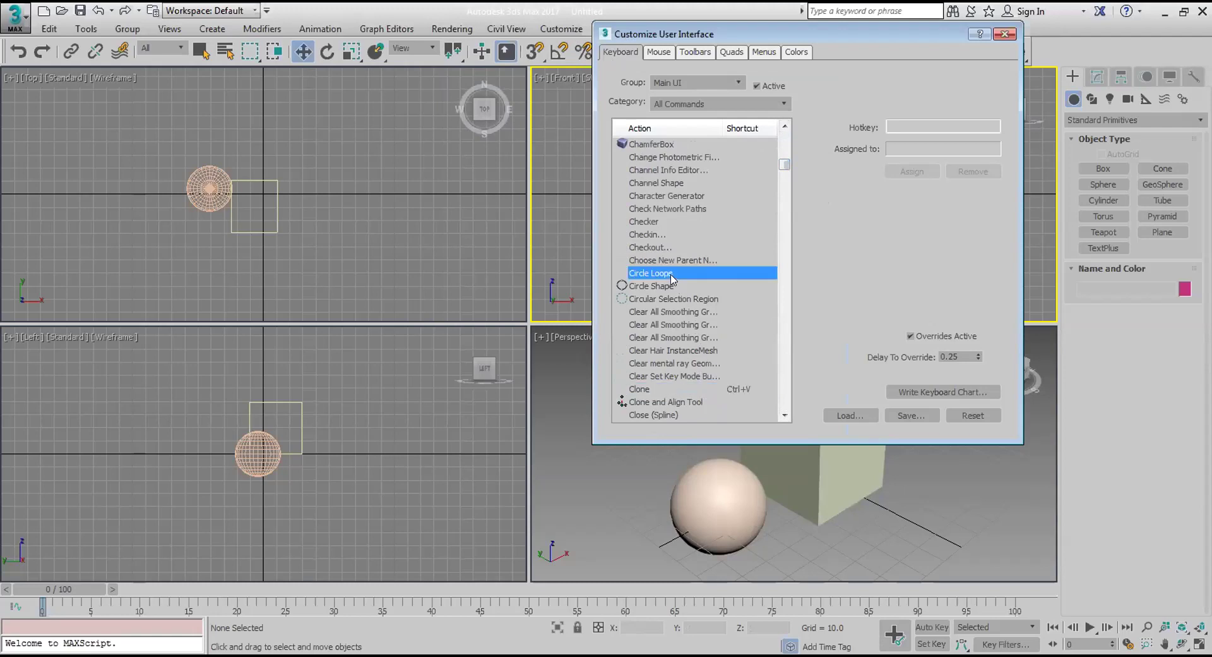
left_click(903, 124)
key("c")
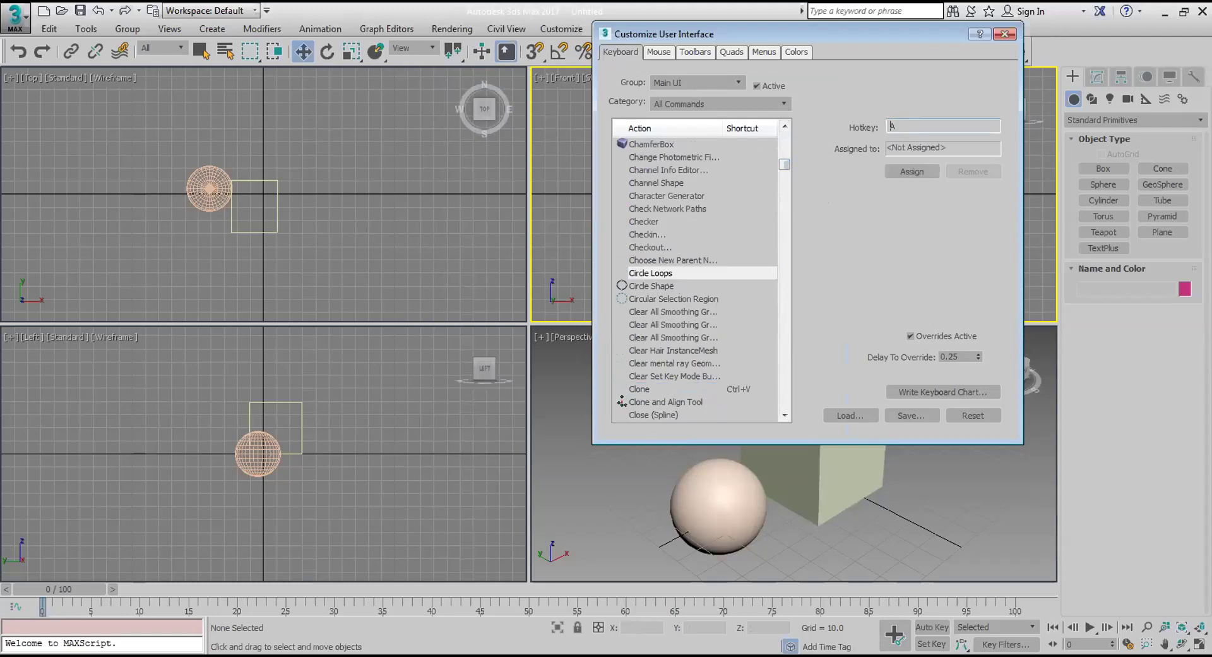
left_click(912, 171)
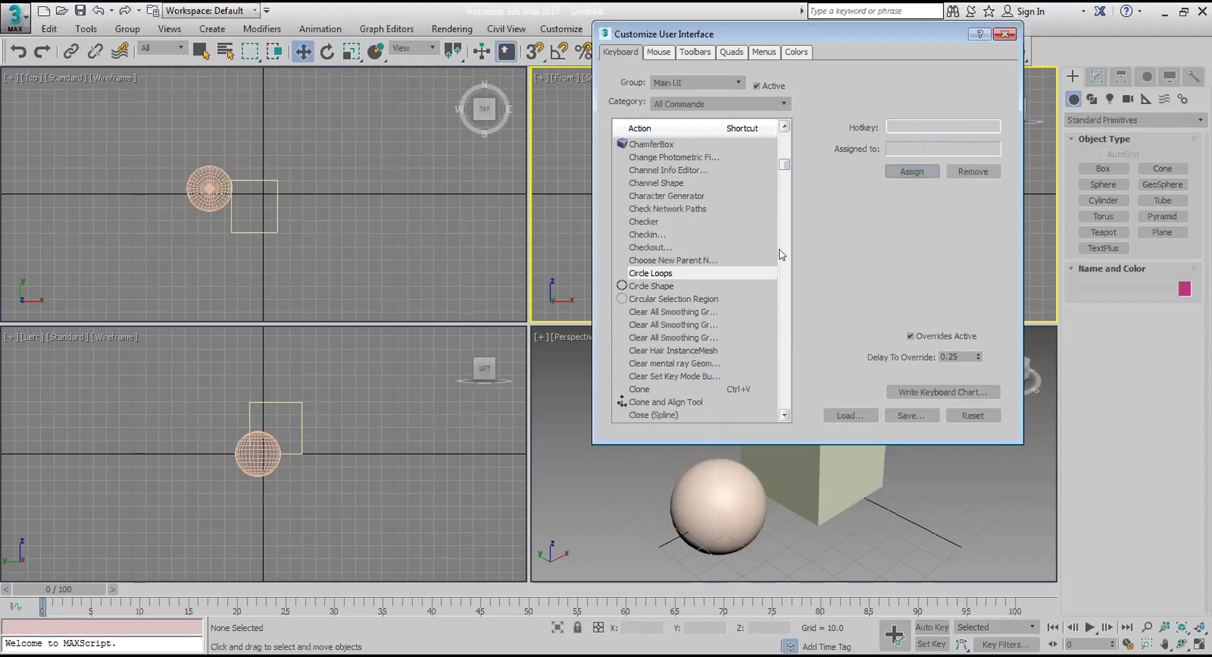
left_click(966, 172)
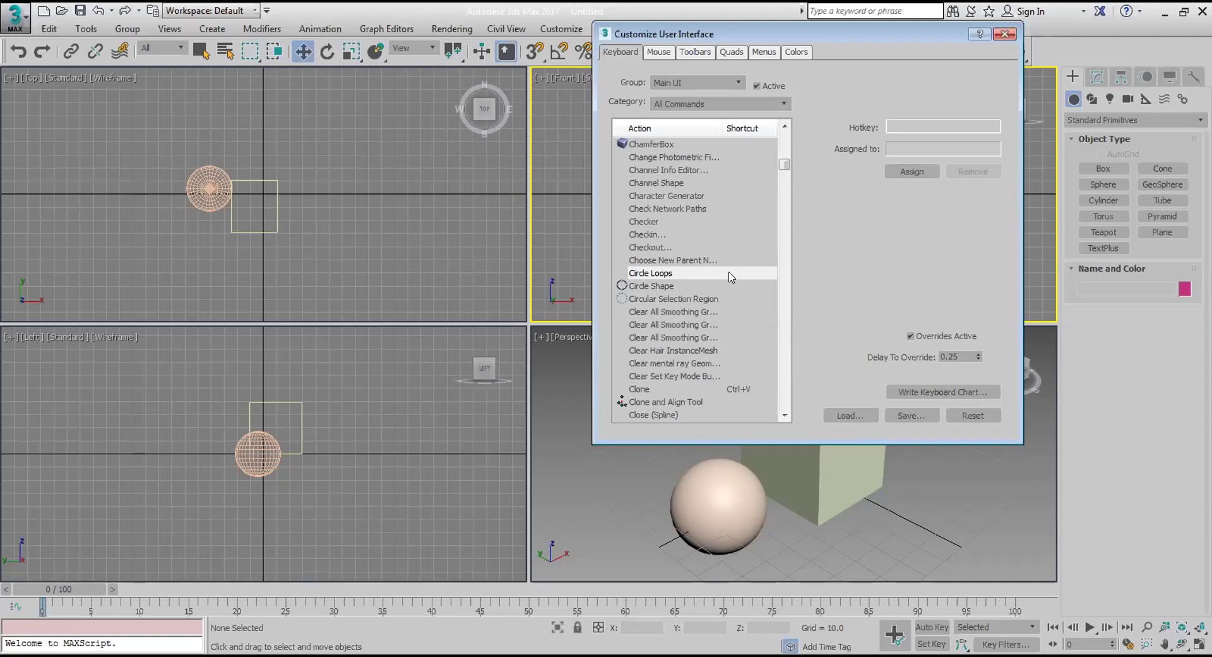
Assign the hotkey E to the Absolute action, remove it again and close the user interface customization settings.
left_click_drag(783, 163, 773, 276)
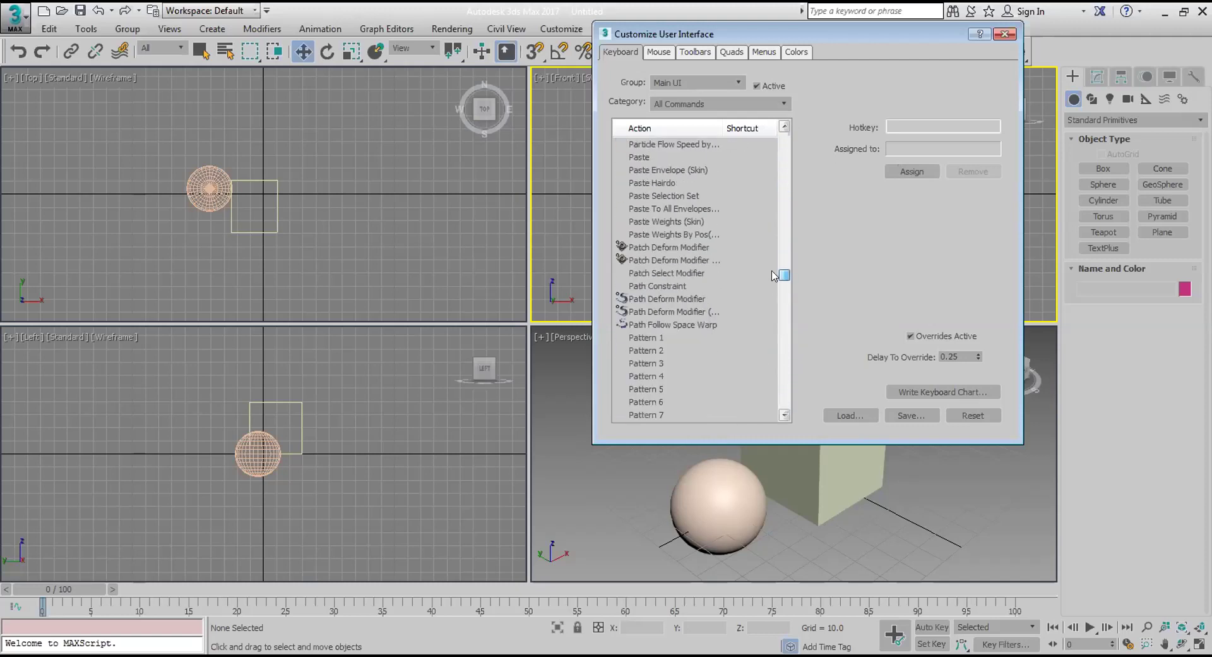
left_click(660, 285)
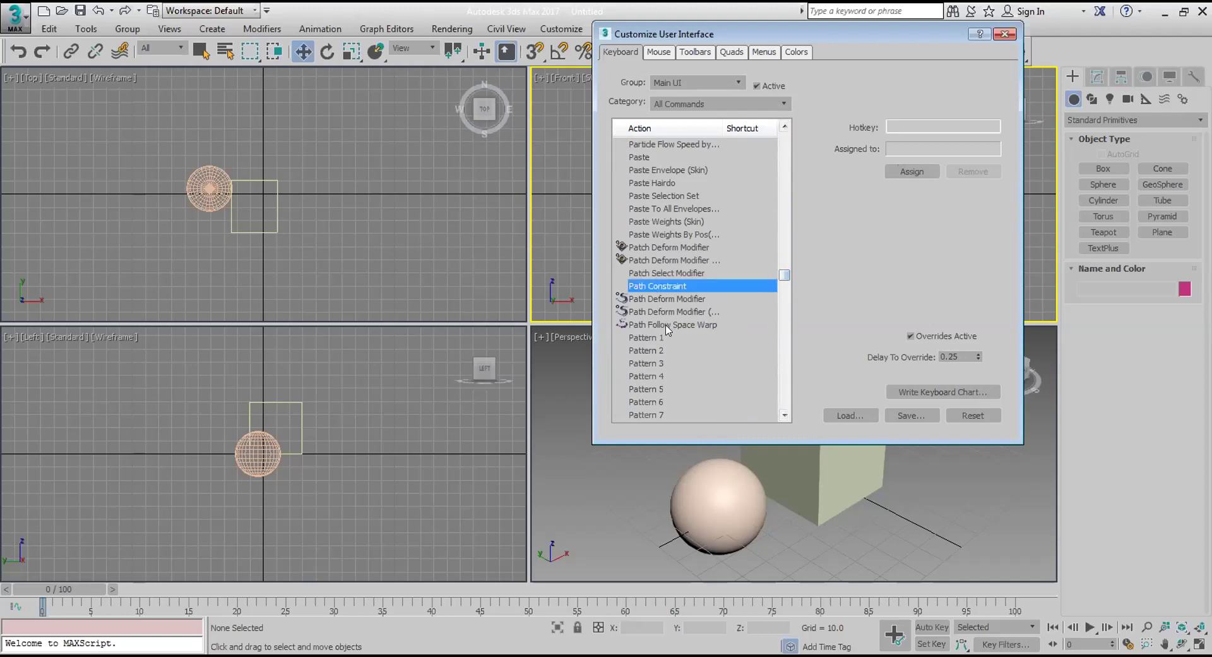
left_click(663, 339)
left_click_drag(788, 273, 800, 127)
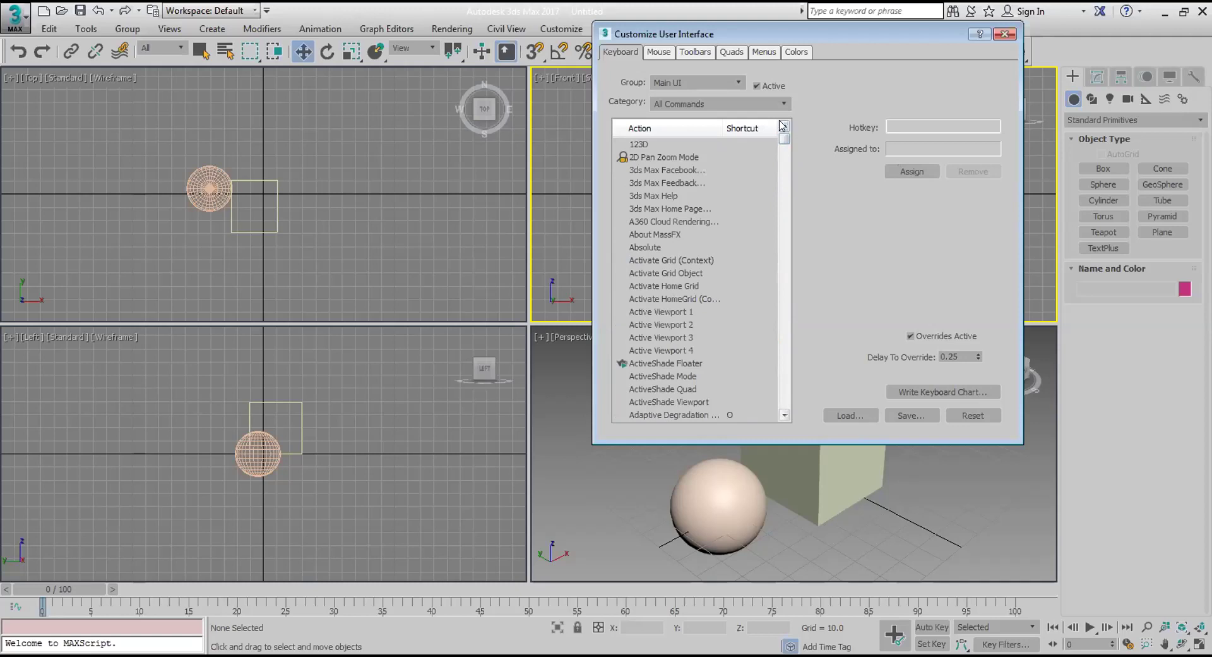
left_click(650, 251)
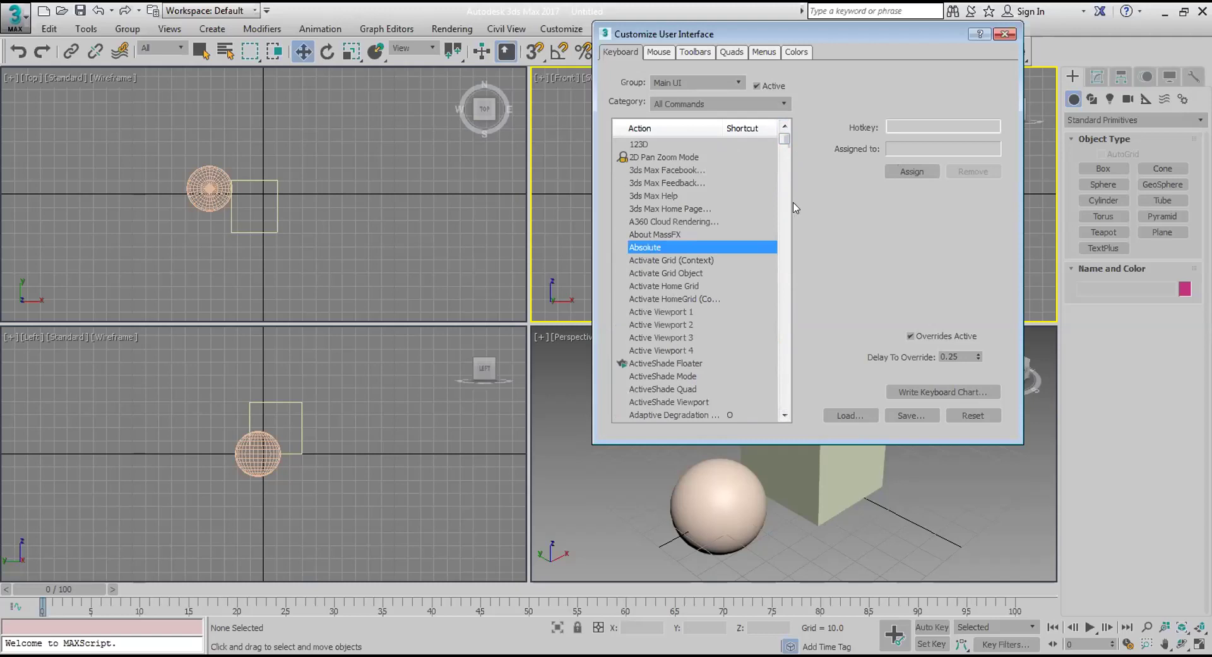
left_click(909, 124)
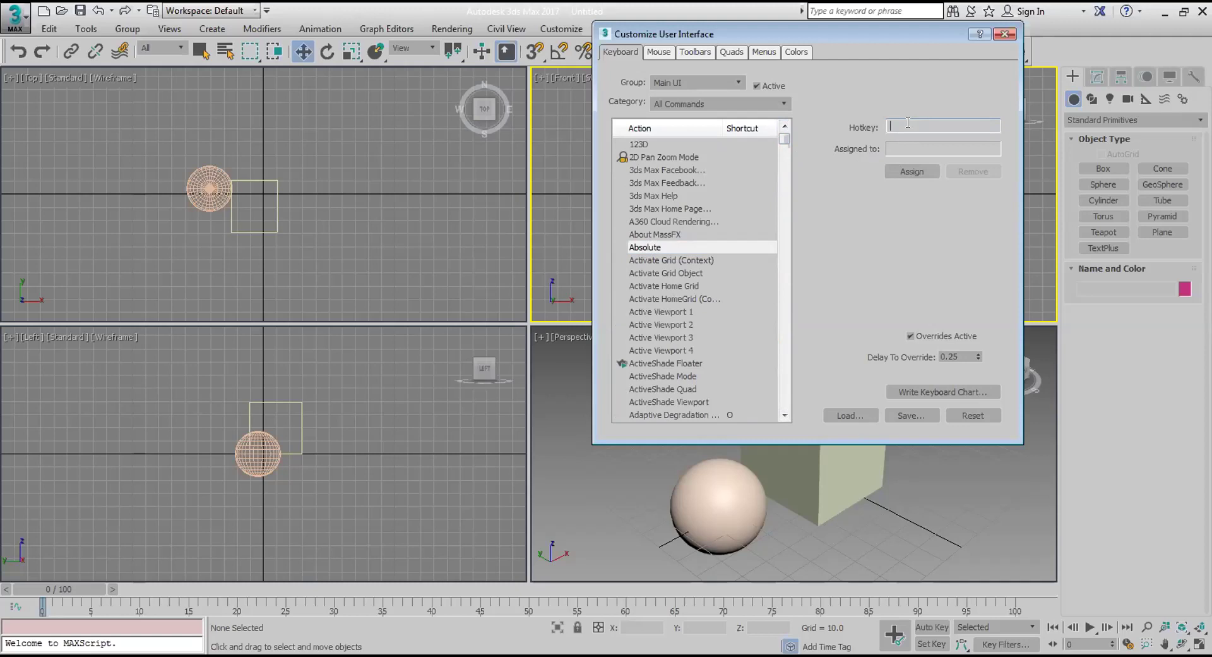
key("e")
left_click(904, 171)
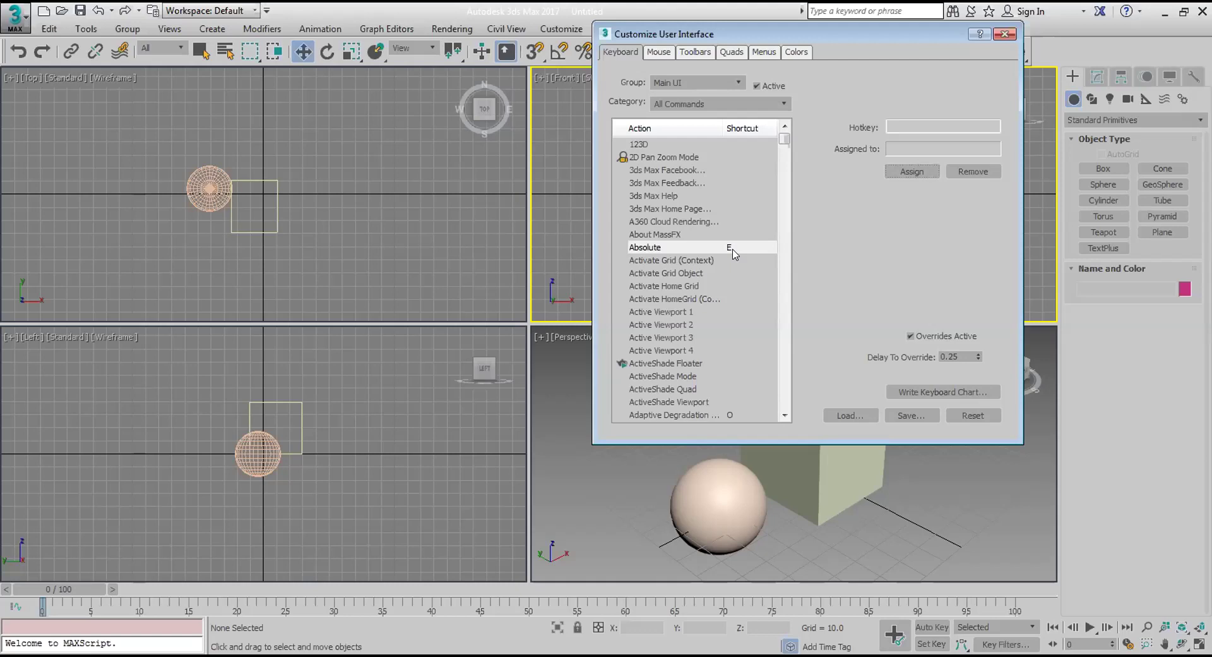
left_click(960, 171)
left_click(999, 35)
Make the Top, Front, Left and Perspective viewports active in turn and return to the Front viewport.
left_click(460, 181)
left_click(623, 238)
left_click(442, 462)
left_click(598, 507)
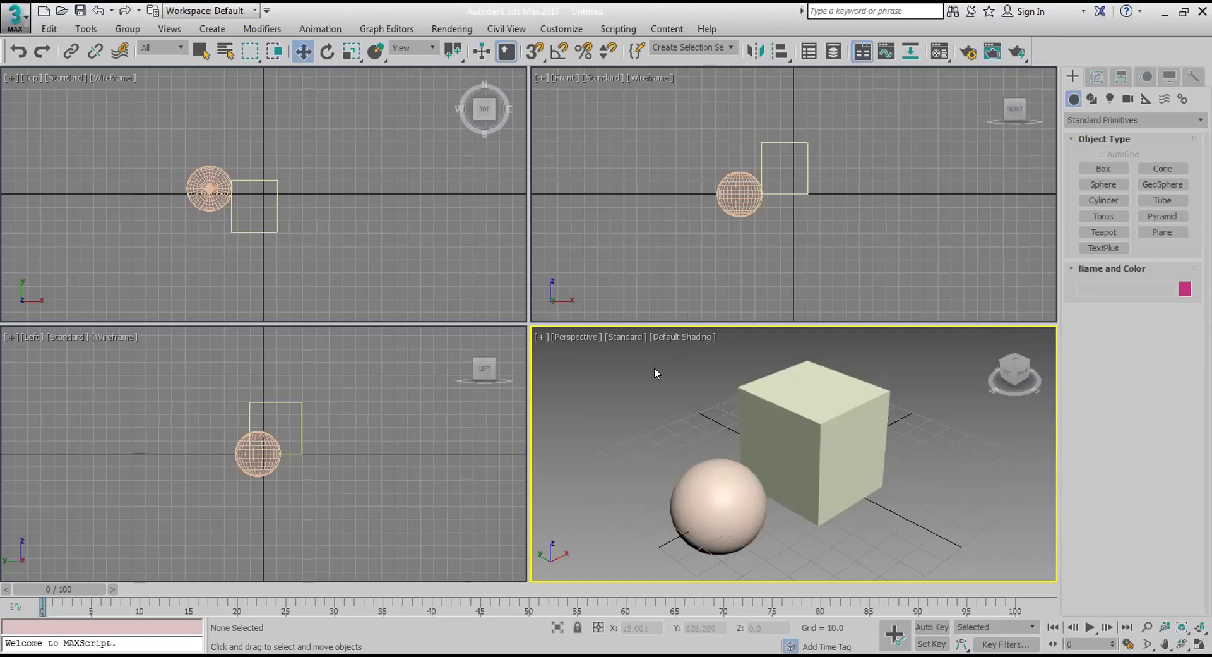
left_click(622, 253)
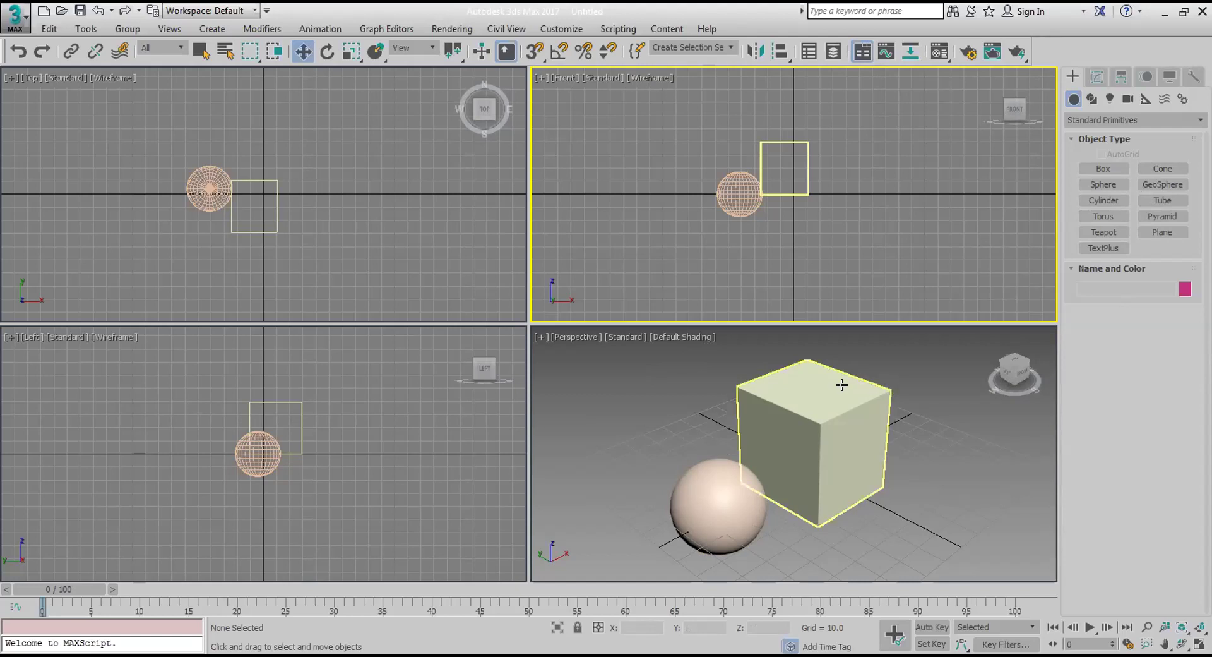
Search all actions for "box" from the Perspective viewport, start the Box tool and switch back to the Move tool.
left_click(916, 369)
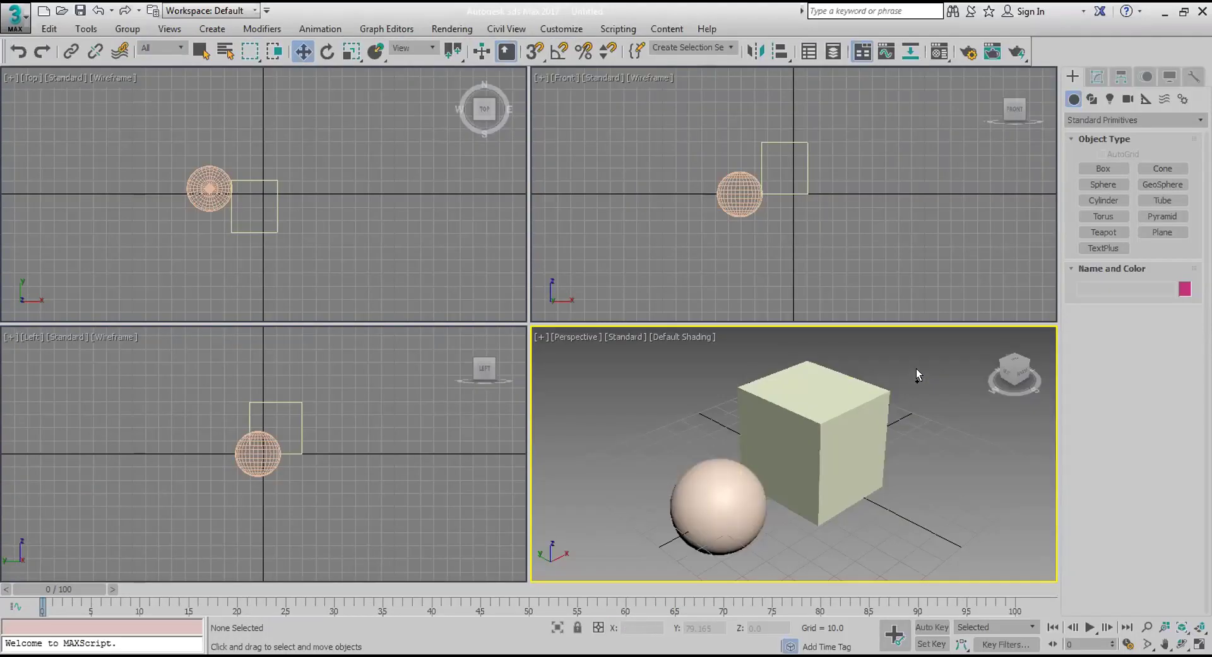
key("x")
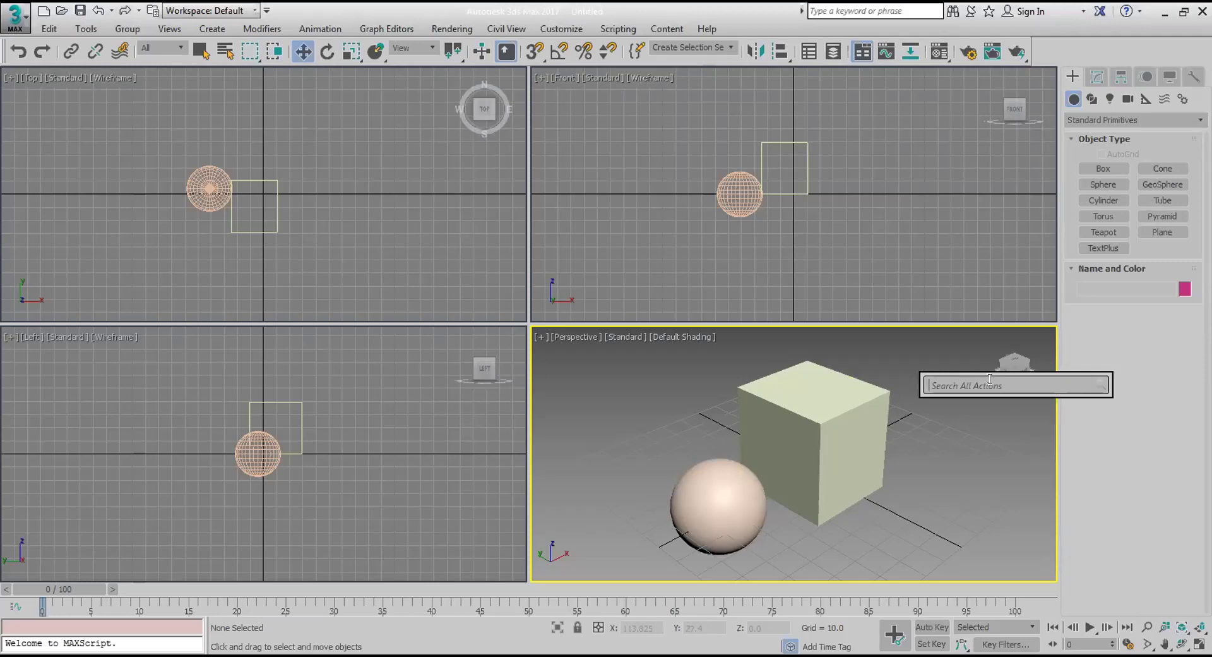
type("box")
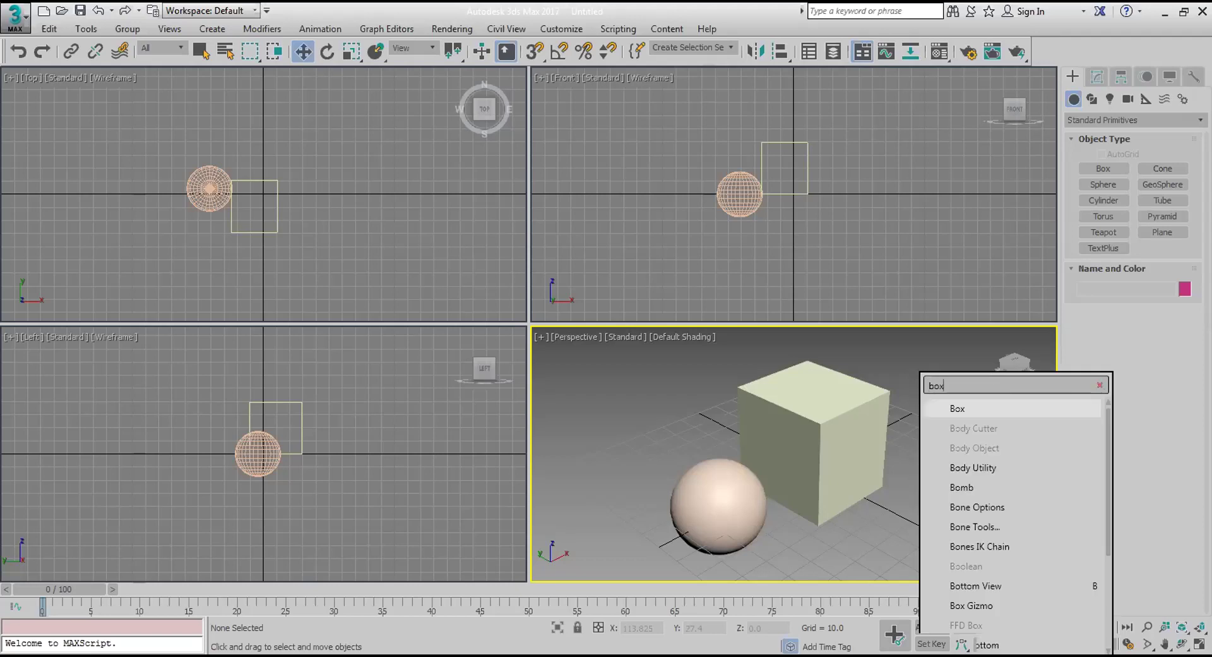
key("Return")
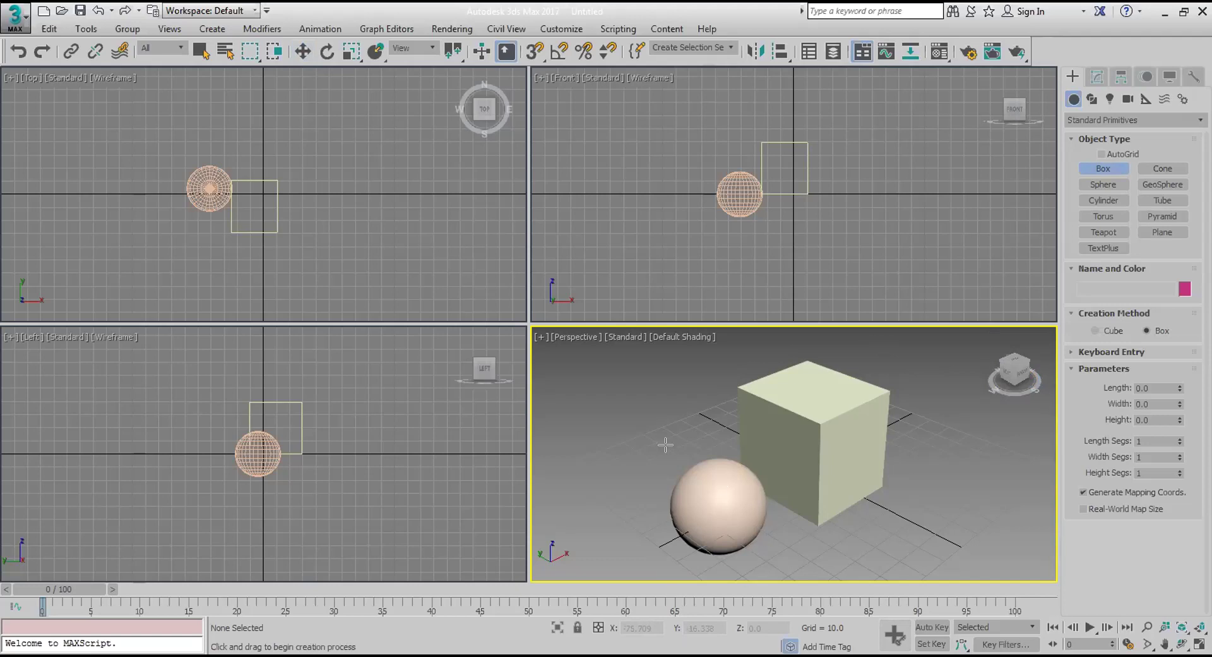
key("w")
Alternate the active viewport between Top and Front, and activate Perspective followed by Left.
left_click(511, 236)
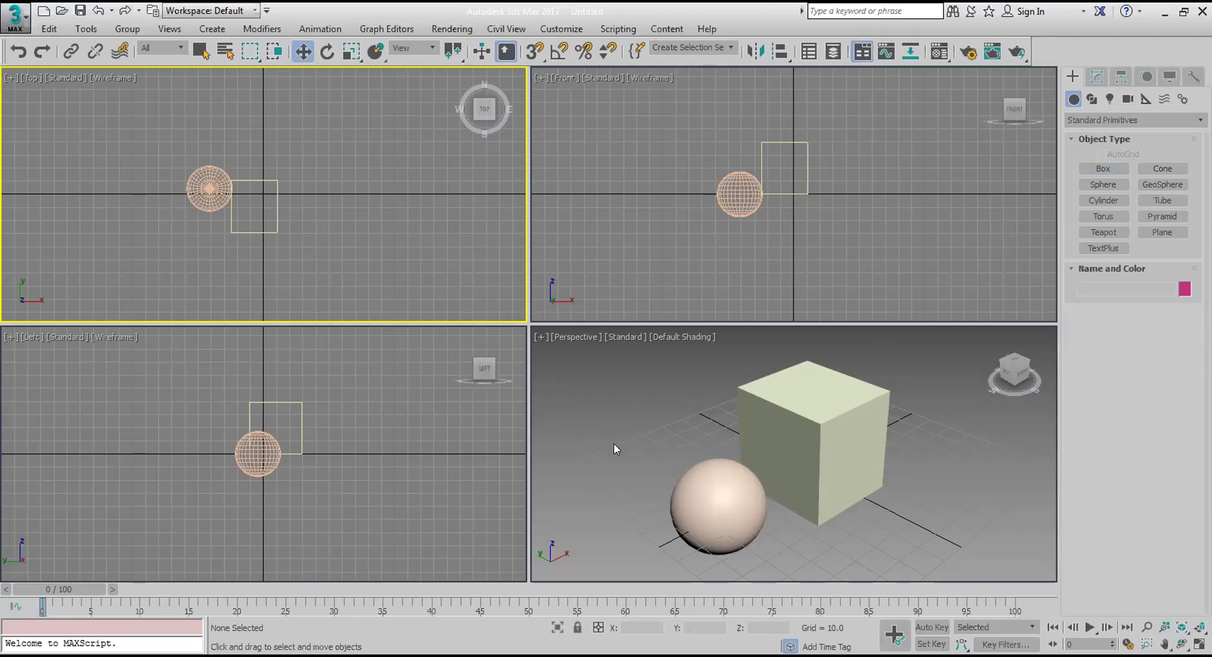
left_click(617, 207)
left_click(488, 222)
left_click(534, 93)
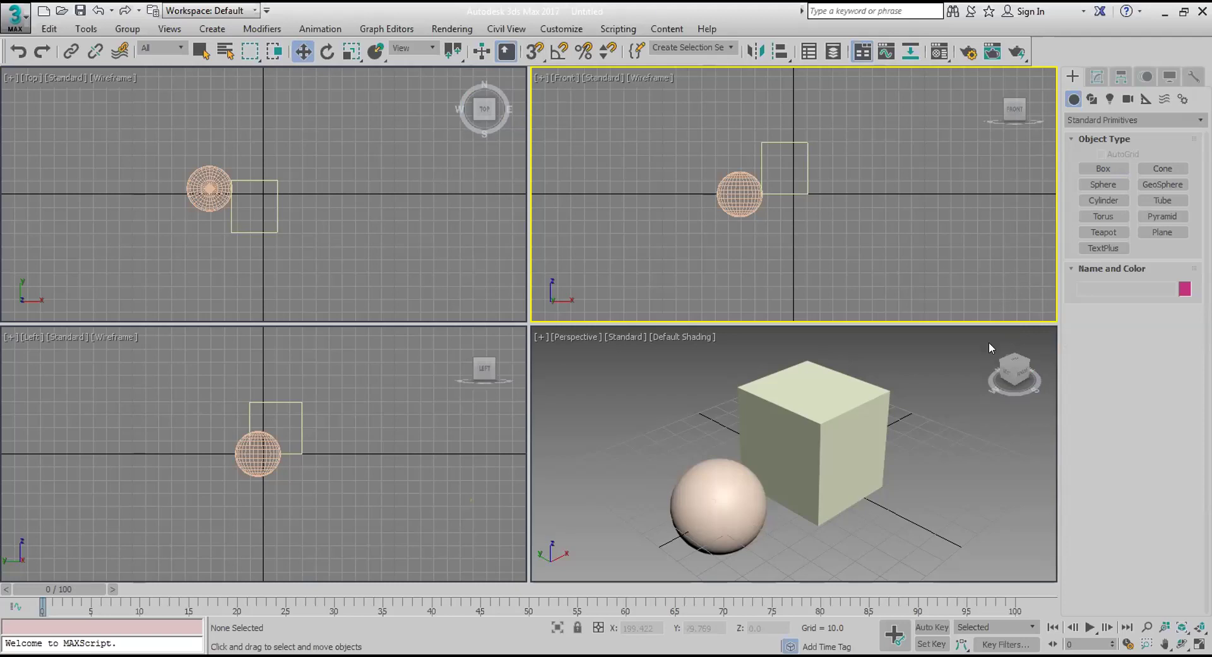
left_click(642, 417)
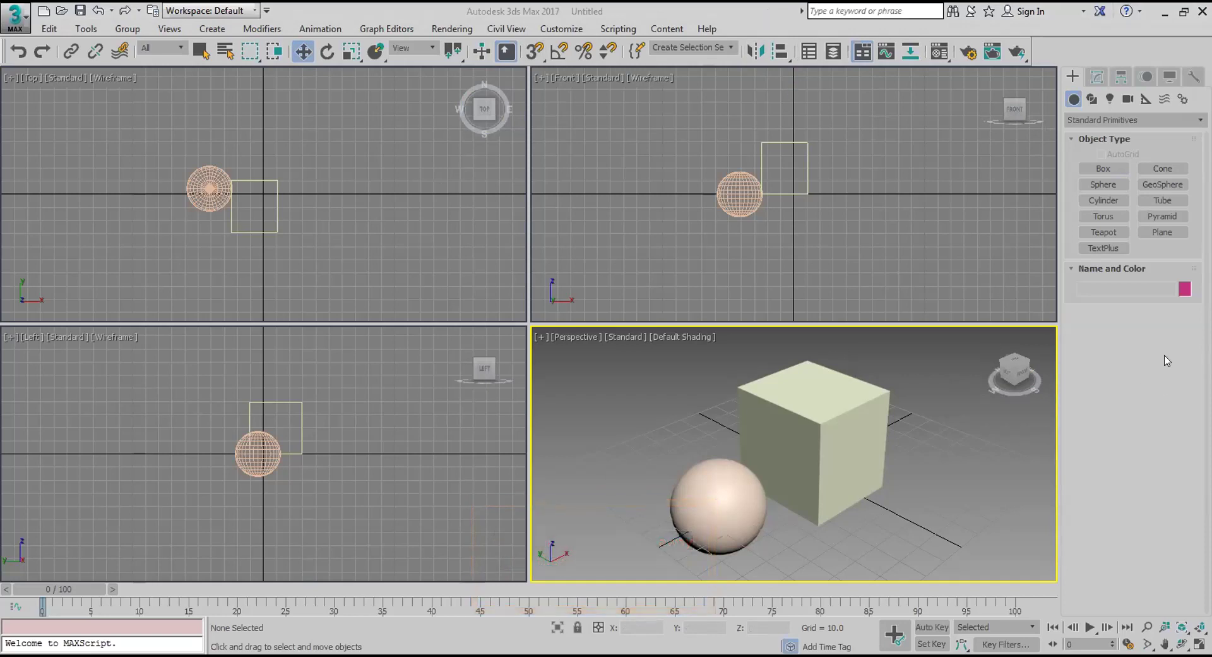
left_click(450, 462)
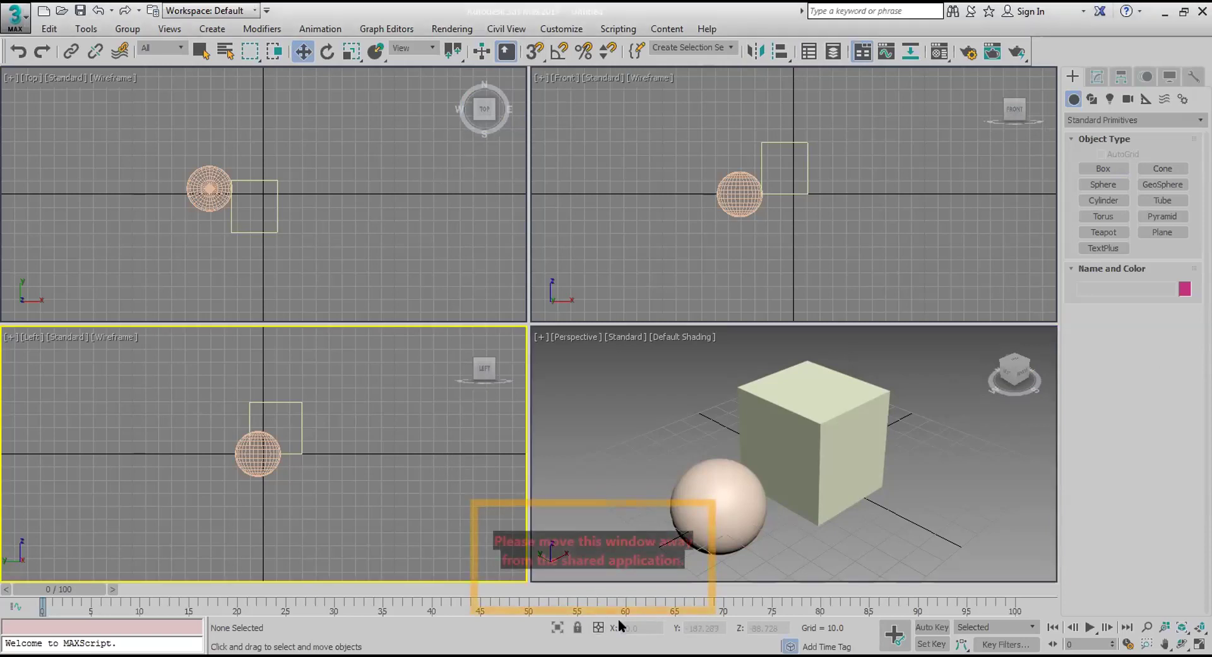